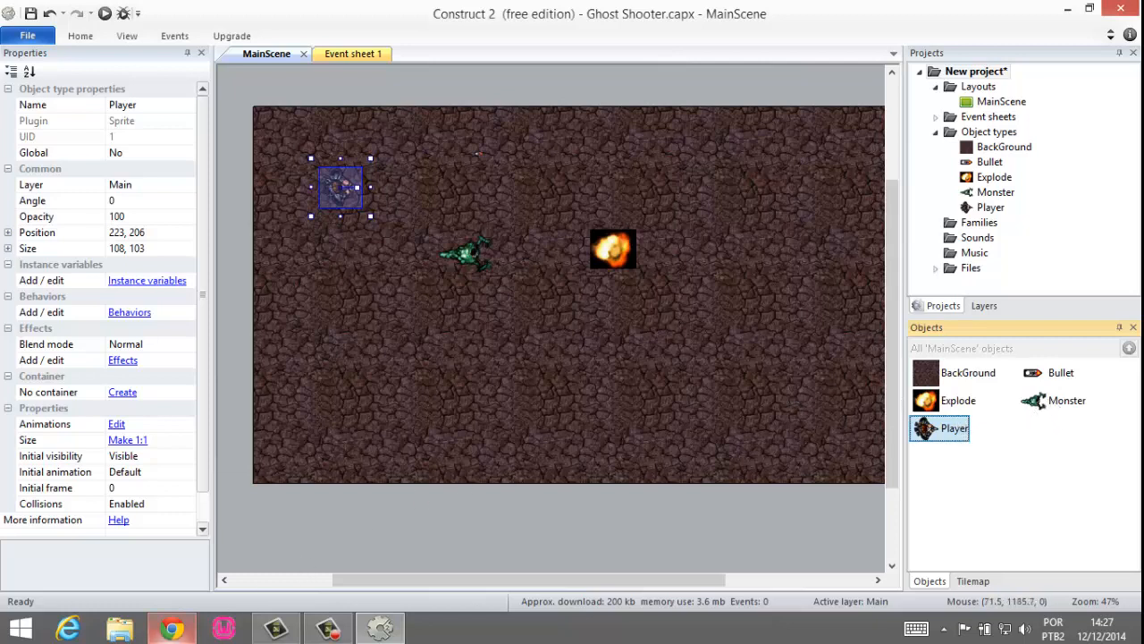
Switch to Chrome and open page 3 of the Construct 2 beginner's guide
{"action": "left_click", "coordinate": [174, 630]}
{"action": "scroll", "coordinate": [590, 286], "scroll_direction": "up", "scroll_amount": 4}
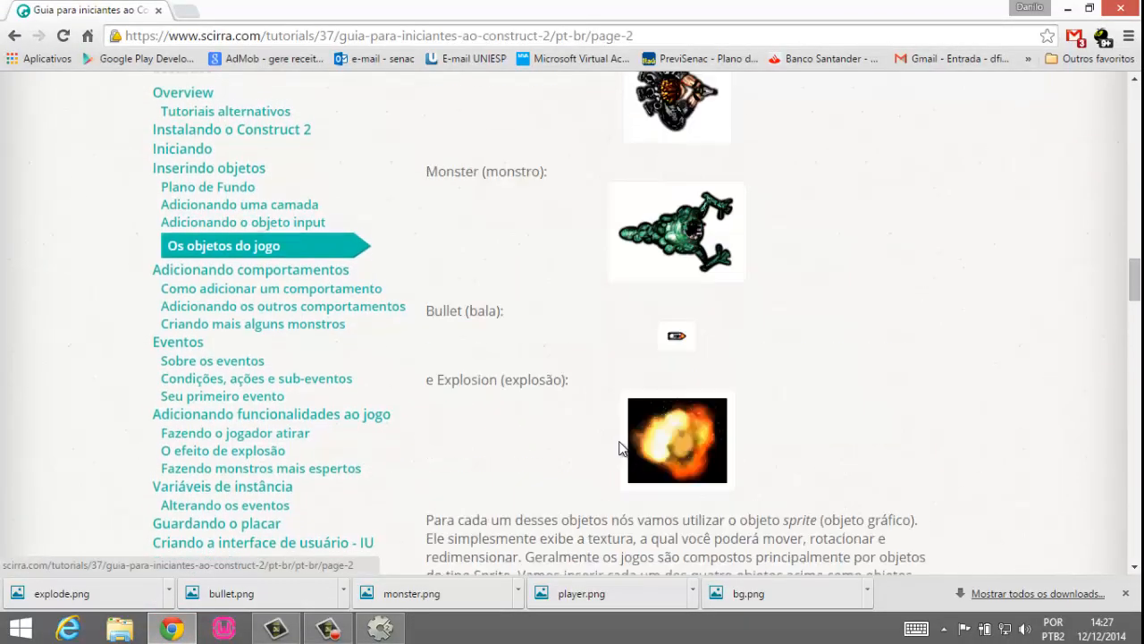
{"action": "scroll", "coordinate": [660, 325], "scroll_direction": "down", "scroll_amount": 6}
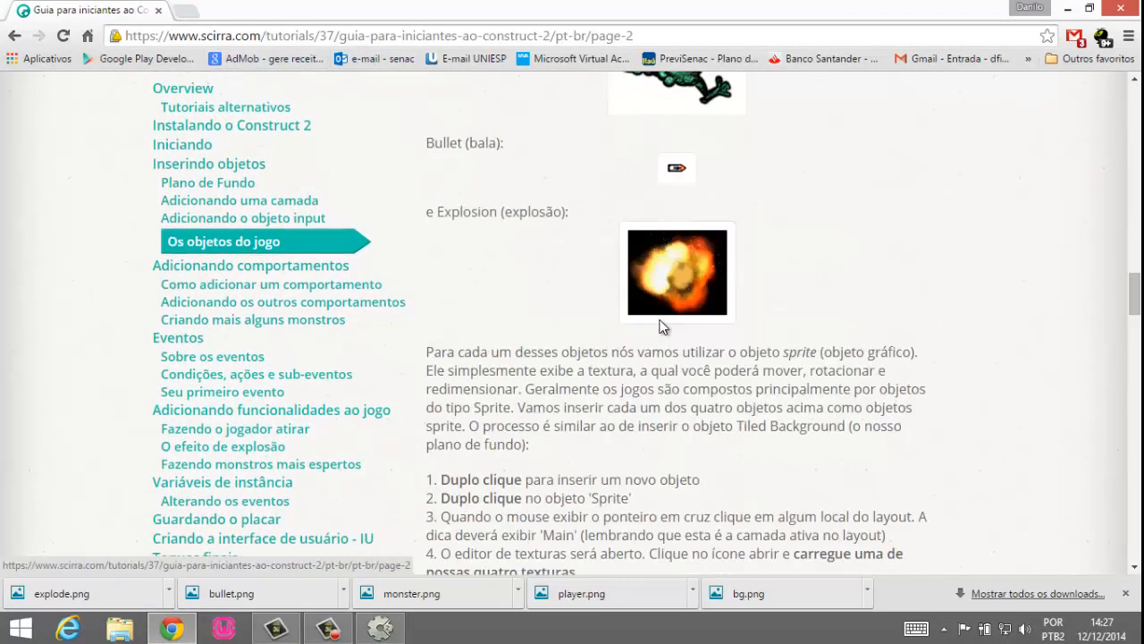
{"action": "scroll", "coordinate": [660, 325], "scroll_direction": "down", "scroll_amount": 8}
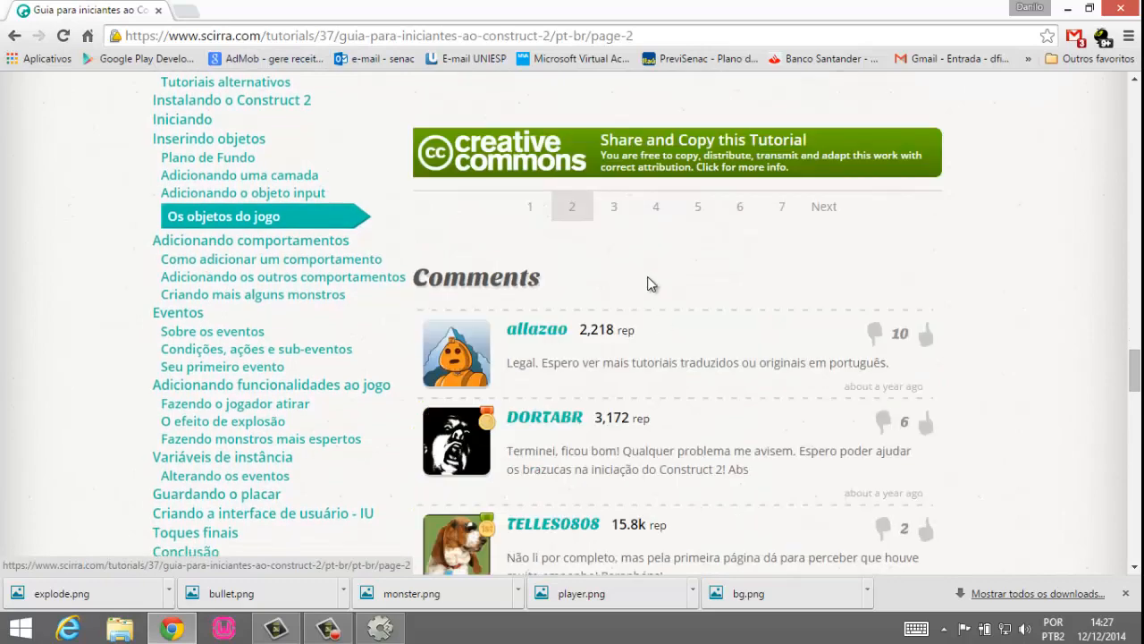
{"action": "left_click", "coordinate": [613, 206]}
Read the guide's section on behaviors, including 8 Direction and Bullet movement, through the instructions for adding a behavior to the player
{"action": "scroll", "coordinate": [596, 231], "scroll_direction": "up", "scroll_amount": 3}
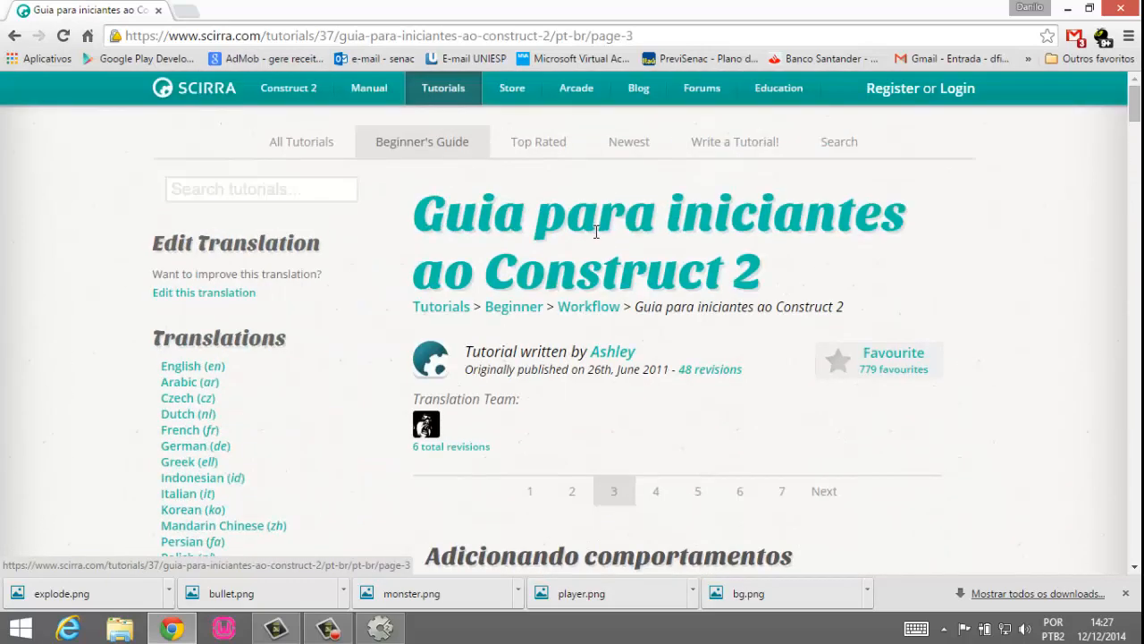
{"action": "scroll", "coordinate": [650, 353], "scroll_direction": "down", "scroll_amount": 7}
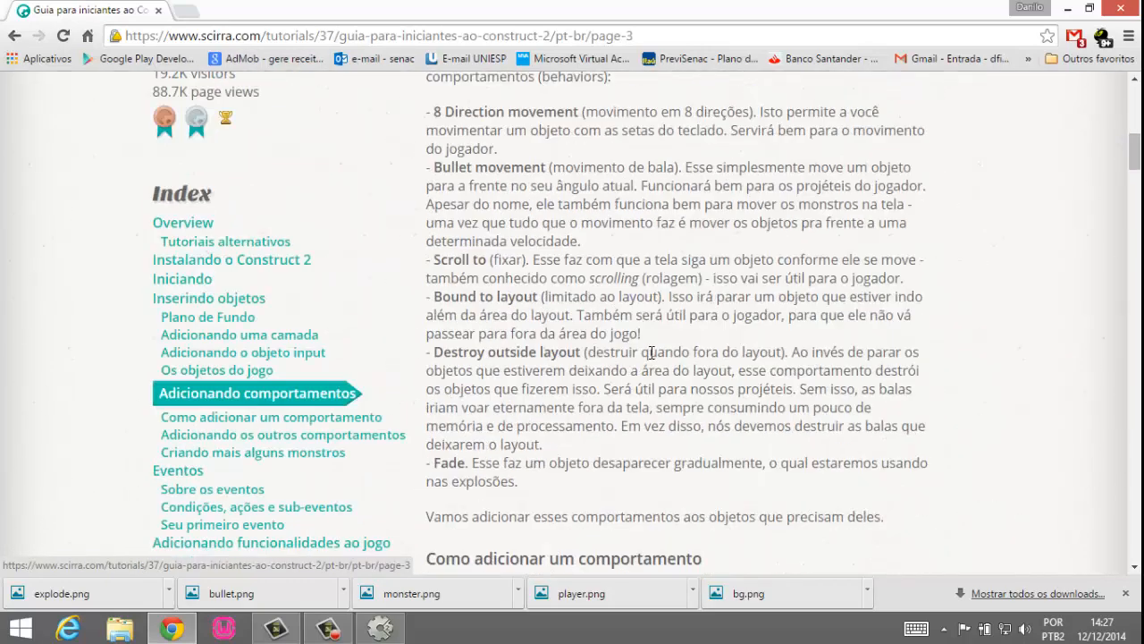
{"action": "scroll", "coordinate": [653, 347], "scroll_direction": "up", "scroll_amount": 1}
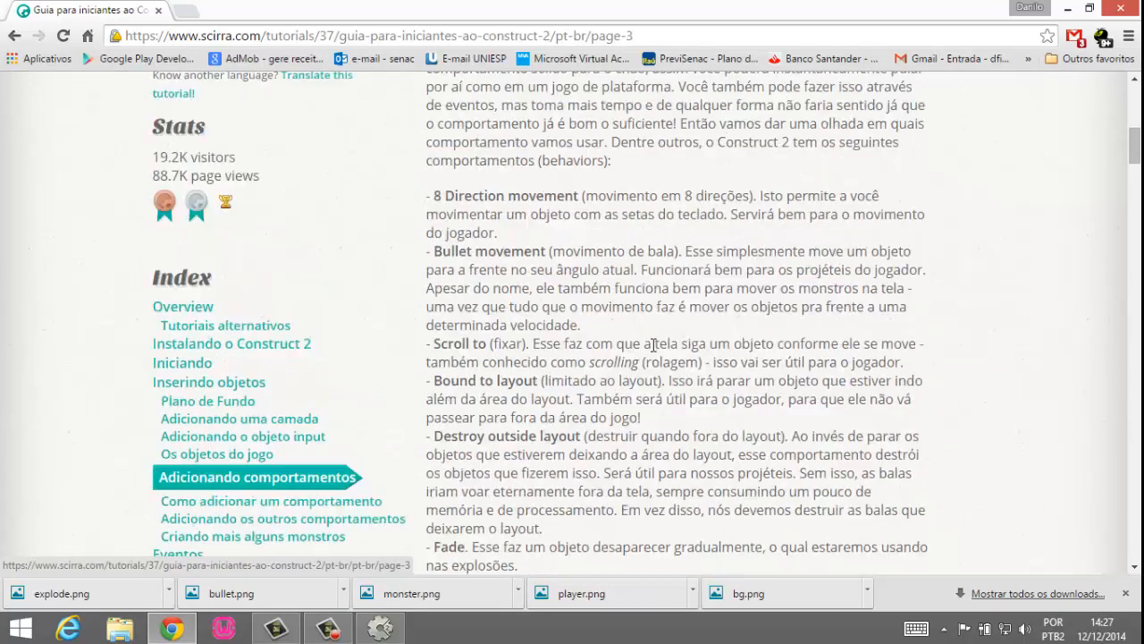
{"action": "scroll", "coordinate": [653, 344], "scroll_direction": "up", "scroll_amount": 3}
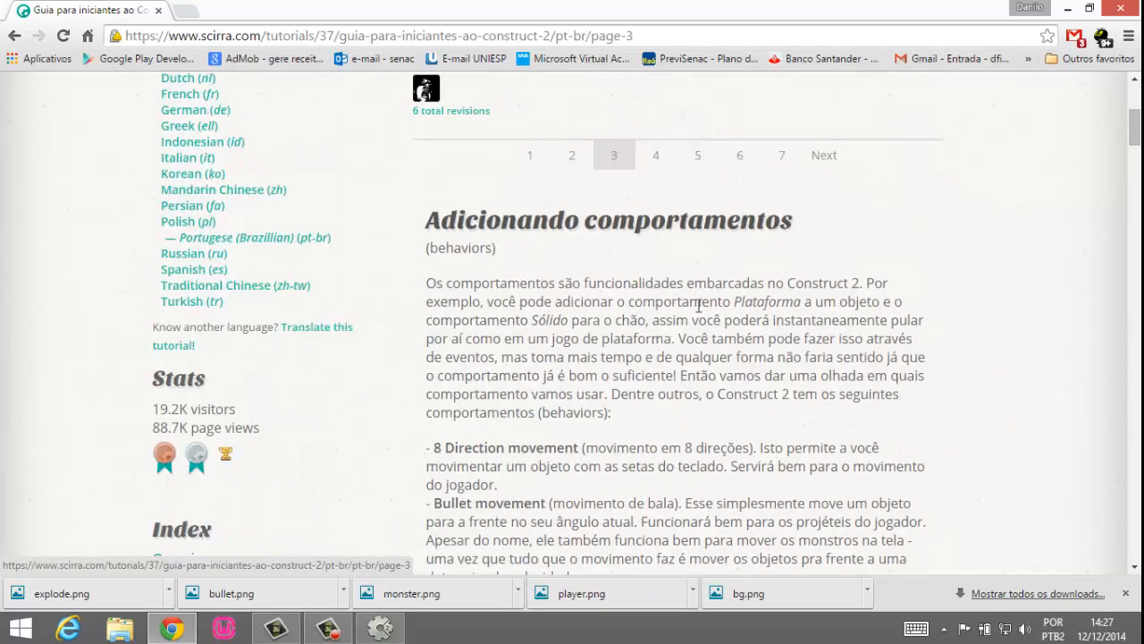
{"action": "left_click_drag", "start_coordinate": [790, 221], "coordinate": [424, 221]}
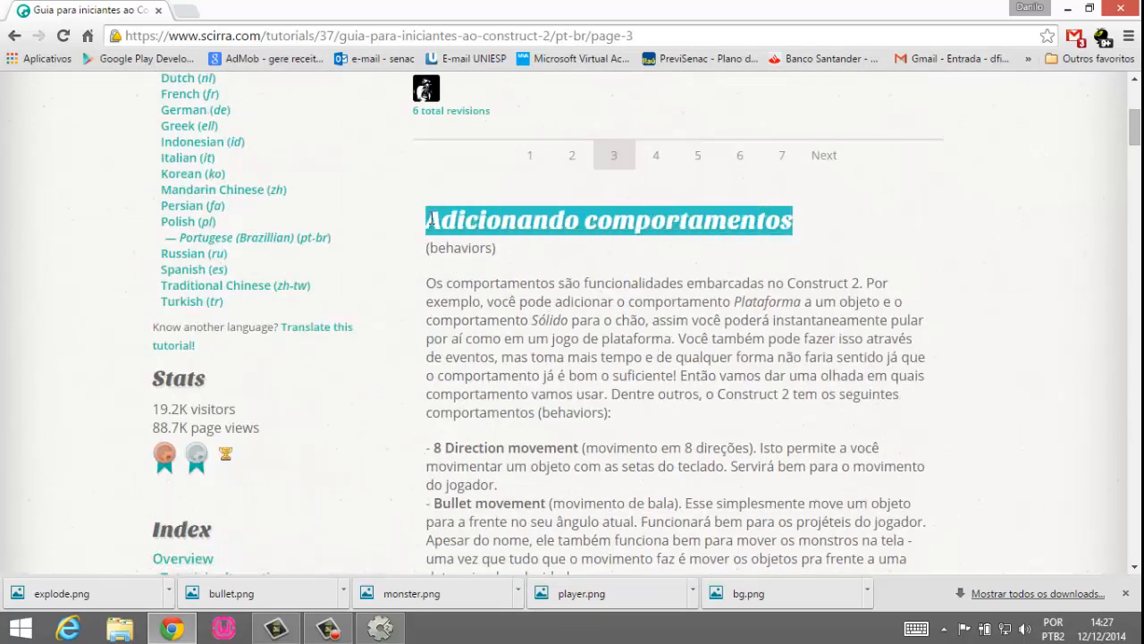
{"action": "left_click", "coordinate": [584, 286]}
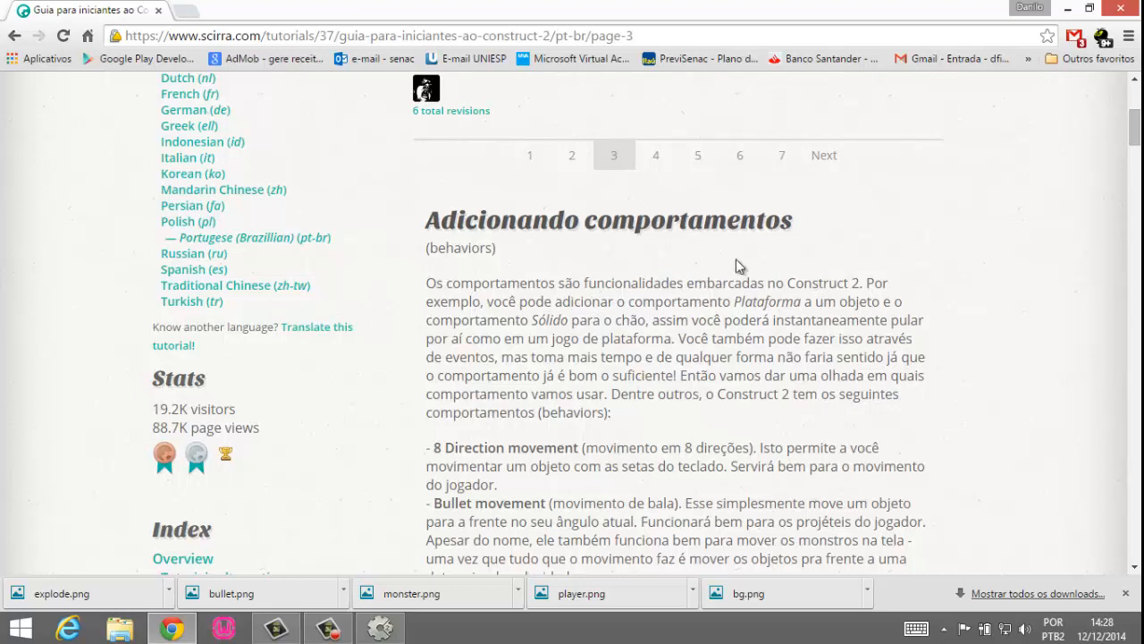
{"action": "scroll", "coordinate": [681, 300], "scroll_direction": "down", "scroll_amount": 2}
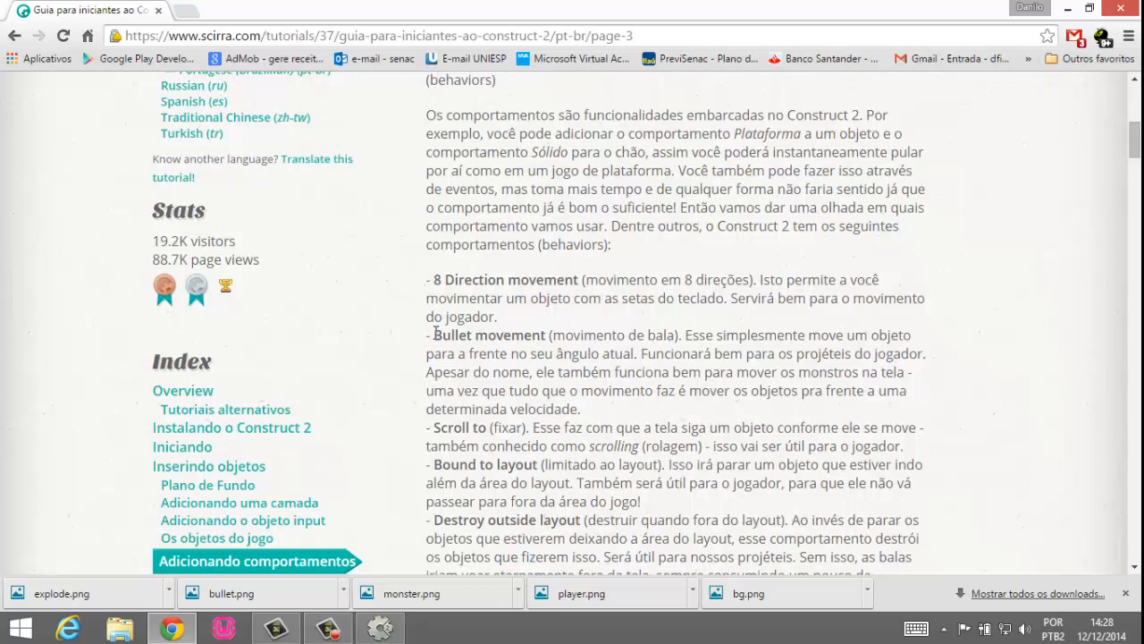
{"action": "left_click_drag", "start_coordinate": [434, 336], "coordinate": [543, 338]}
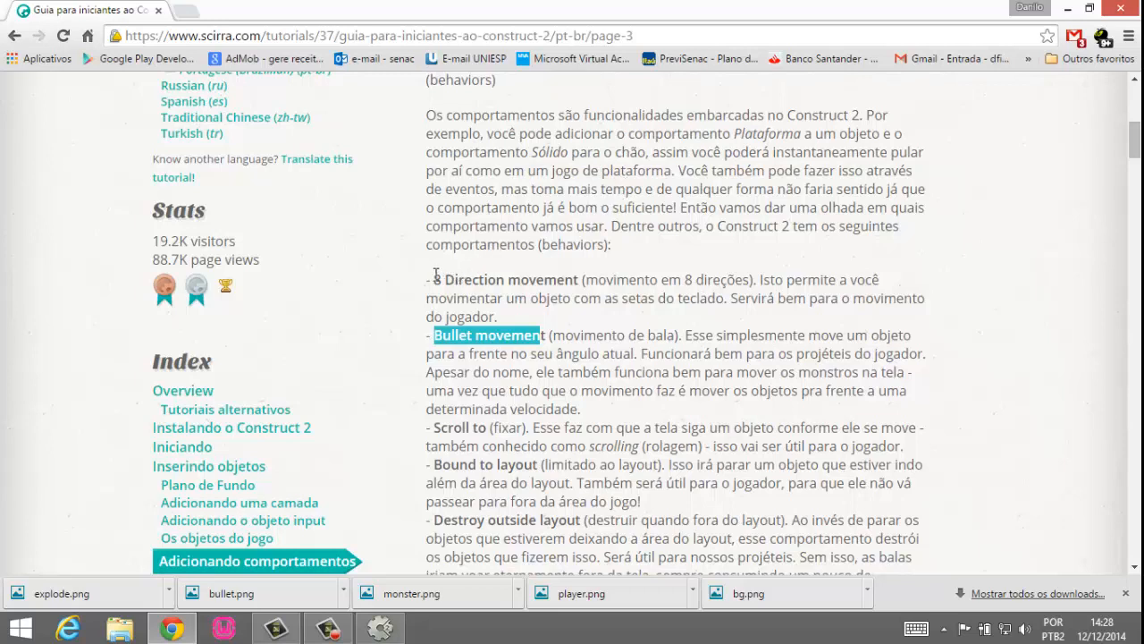
{"action": "left_click_drag", "start_coordinate": [436, 273], "coordinate": [566, 277]}
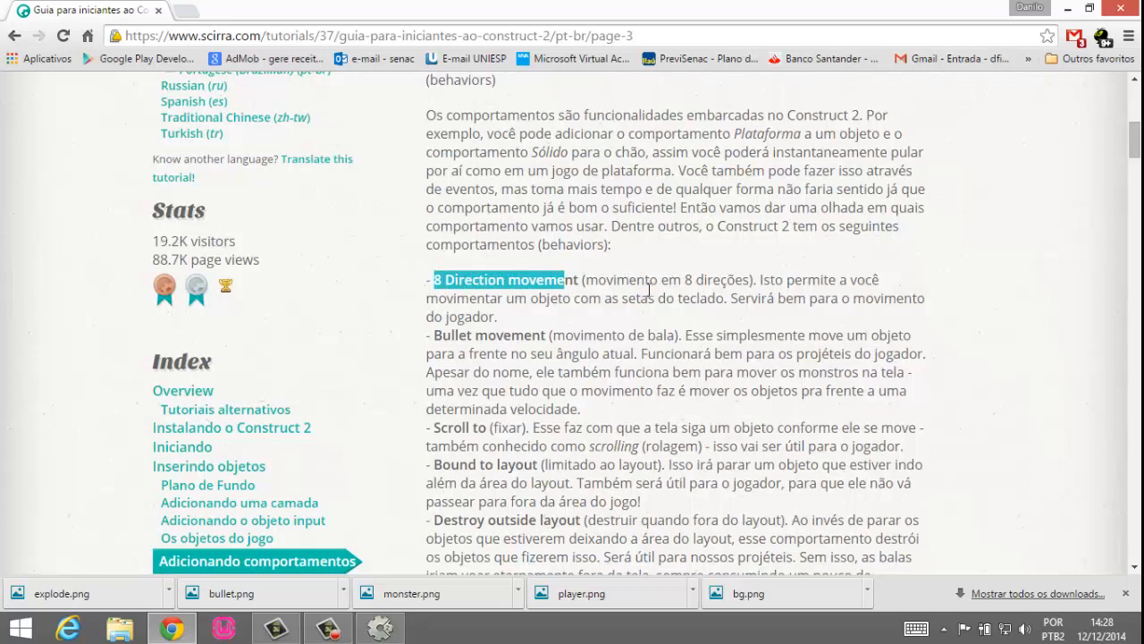
{"action": "scroll", "coordinate": [677, 271], "scroll_direction": "down", "scroll_amount": 3}
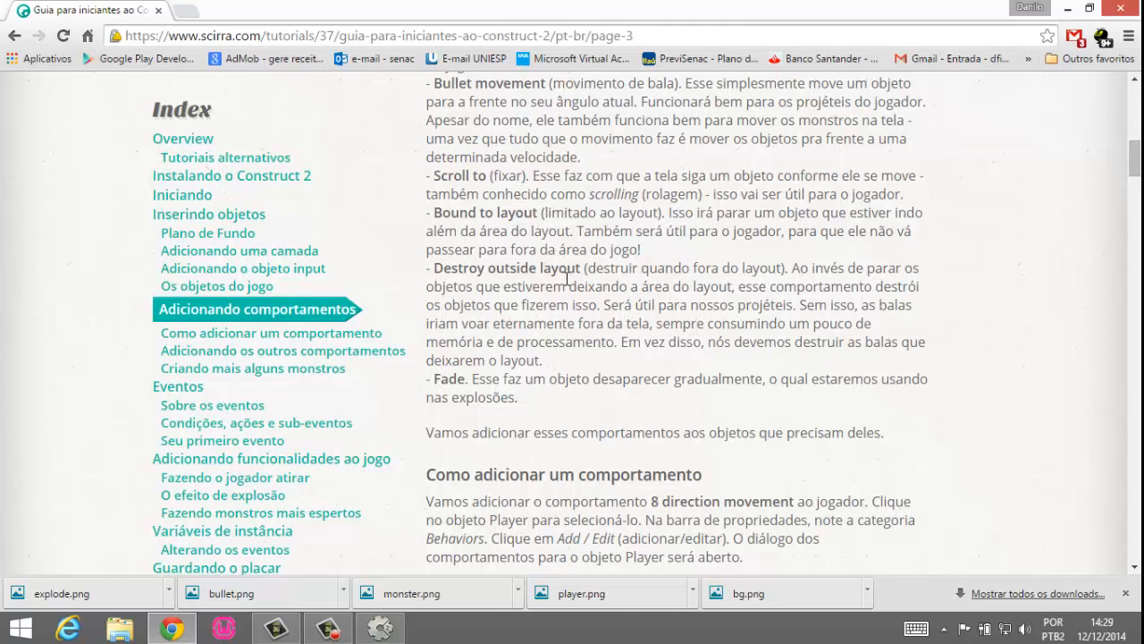
{"action": "scroll", "coordinate": [715, 272], "scroll_direction": "down", "scroll_amount": 3}
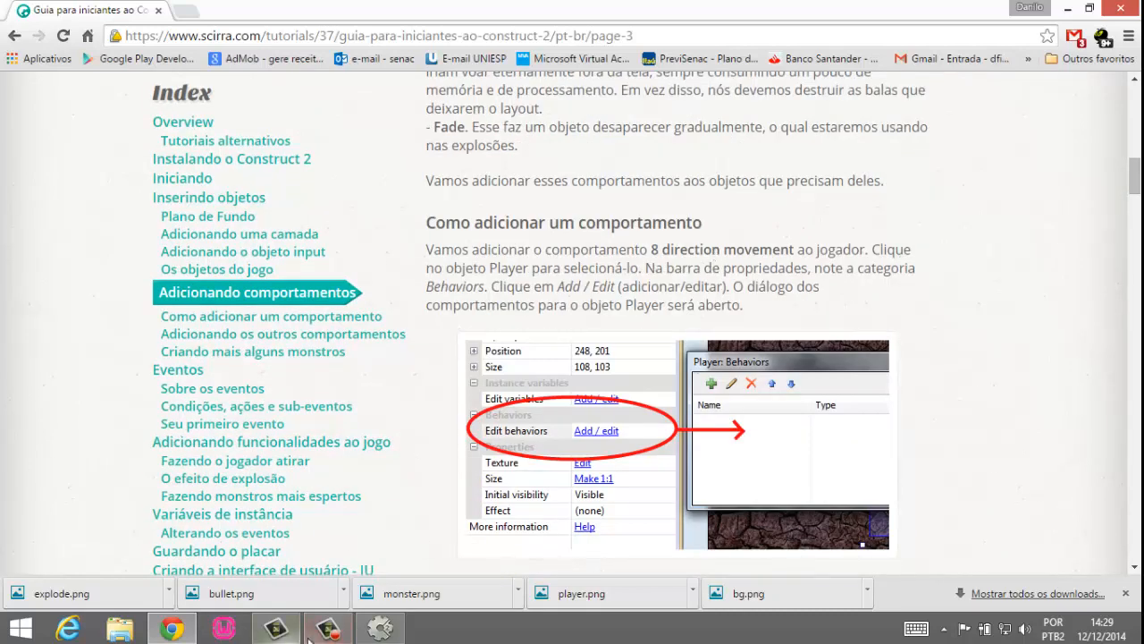
Switch back to Construct 2 and add the 8 Direction movement behavior to the Player sprite
{"action": "left_click", "coordinate": [380, 628]}
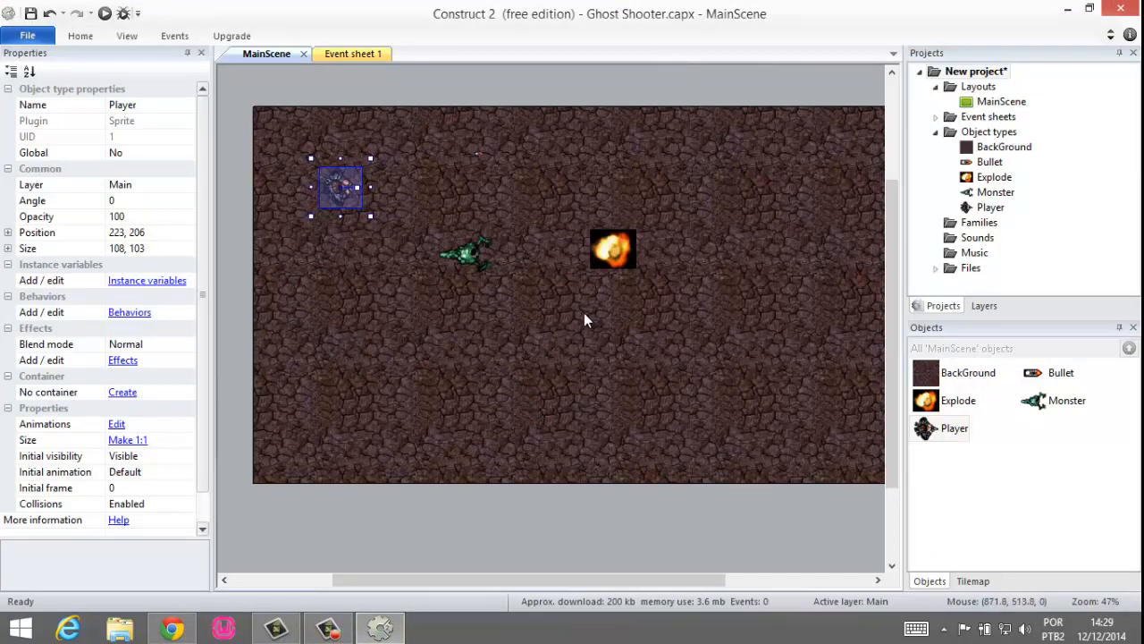
{"action": "left_click", "coordinate": [436, 338]}
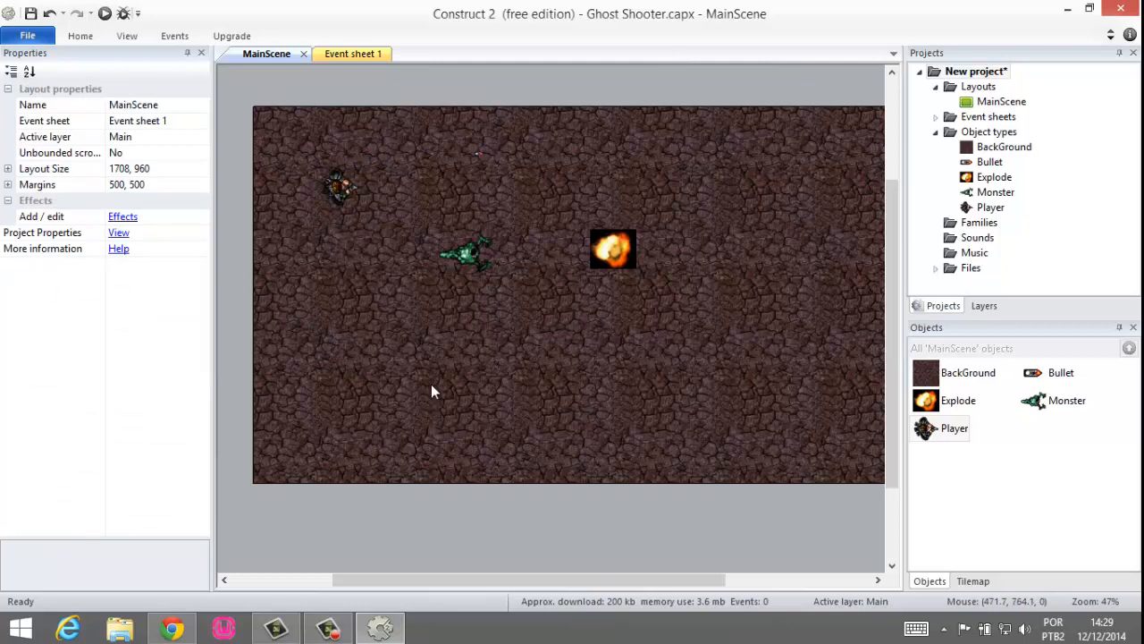
{"action": "left_click", "coordinate": [336, 191]}
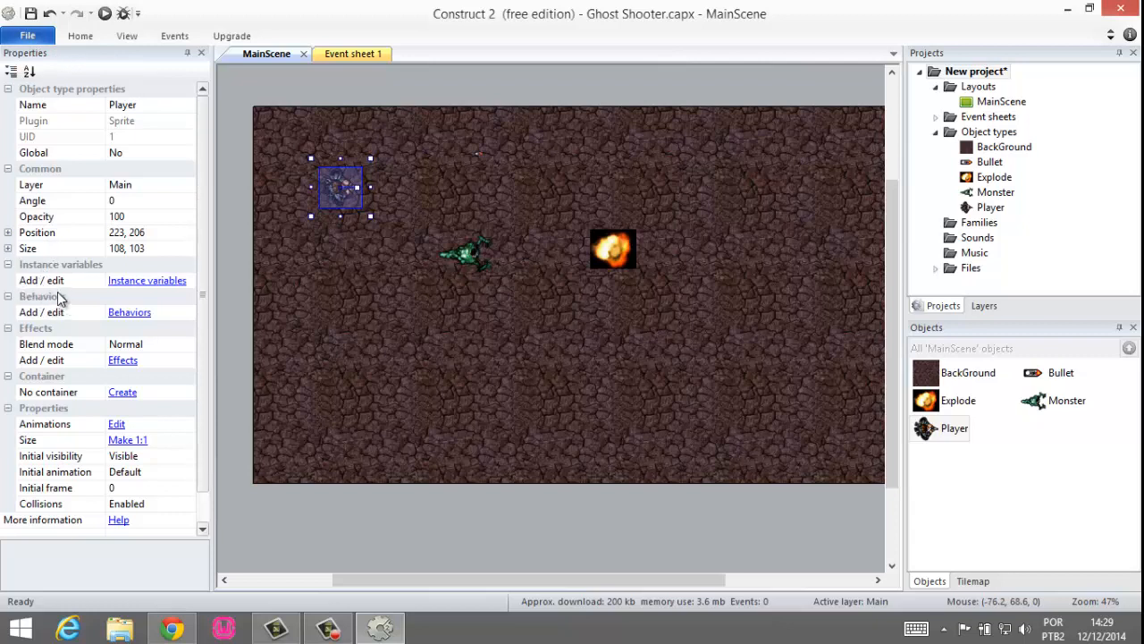
{"action": "left_click", "coordinate": [130, 313]}
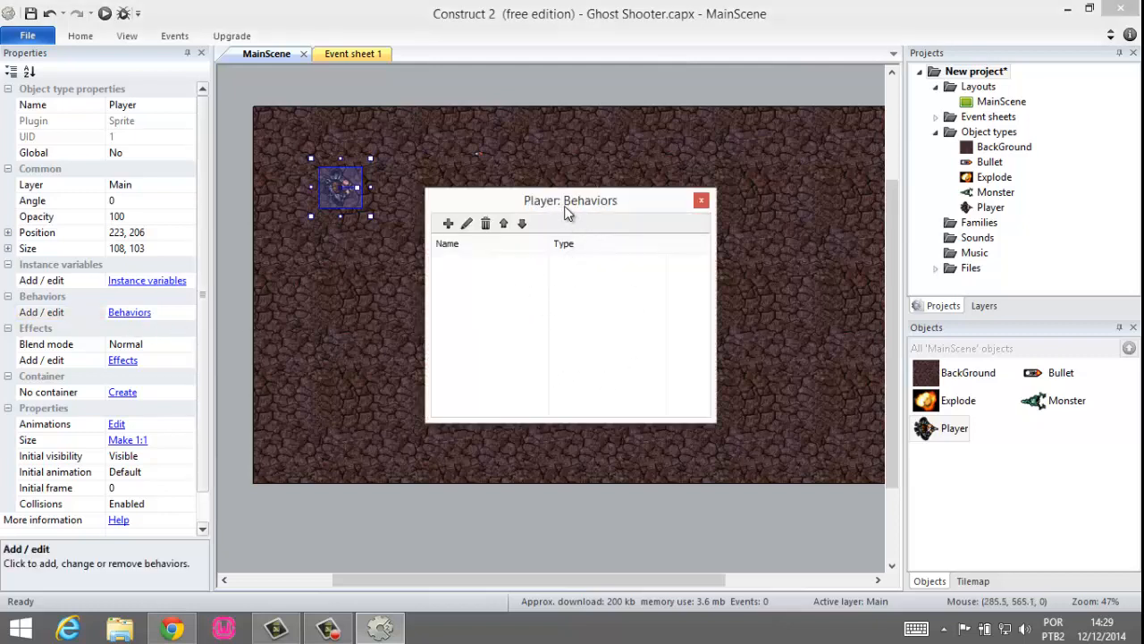
{"action": "left_click_drag", "start_coordinate": [559, 204], "coordinate": [695, 153]}
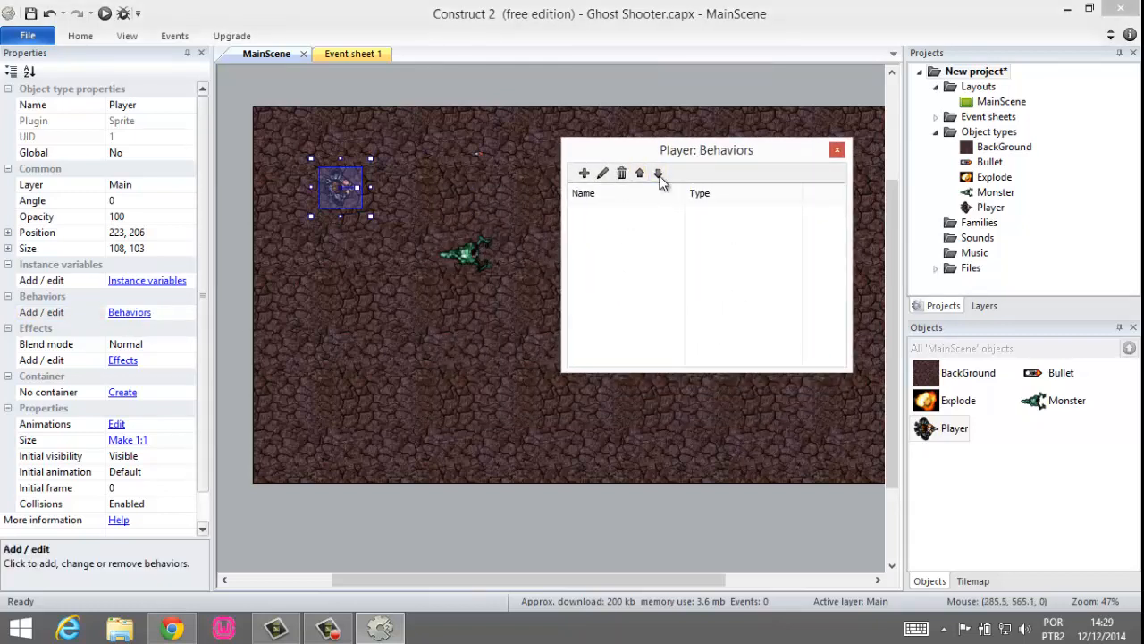
{"action": "left_click", "coordinate": [582, 173]}
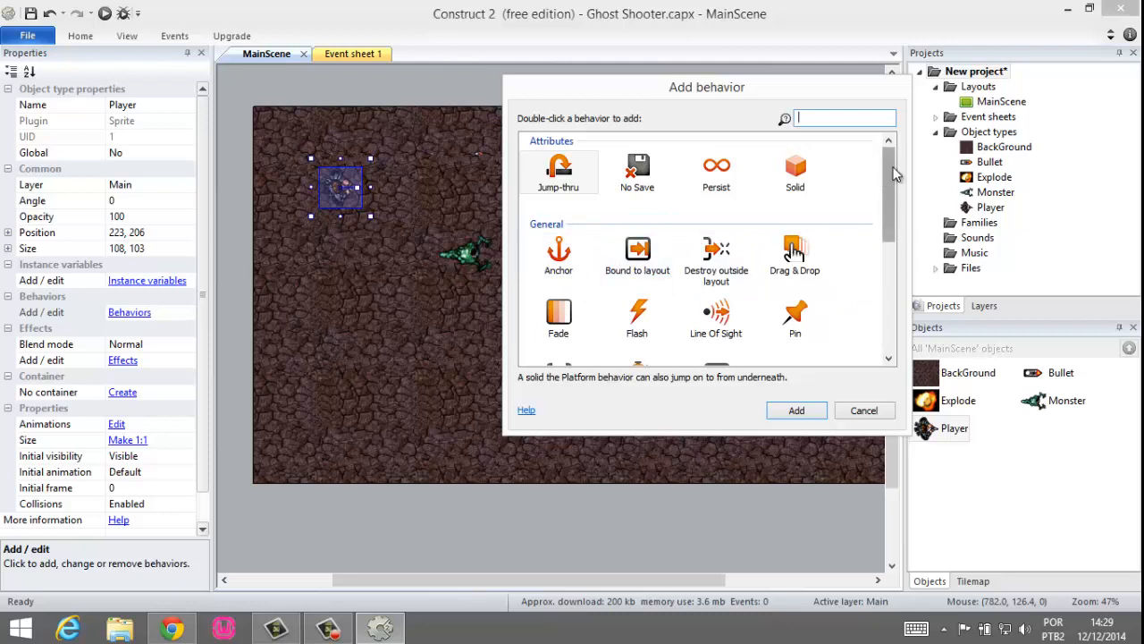
{"action": "left_click_drag", "start_coordinate": [895, 175], "coordinate": [896, 241]}
{"action": "left_click", "coordinate": [559, 286]}
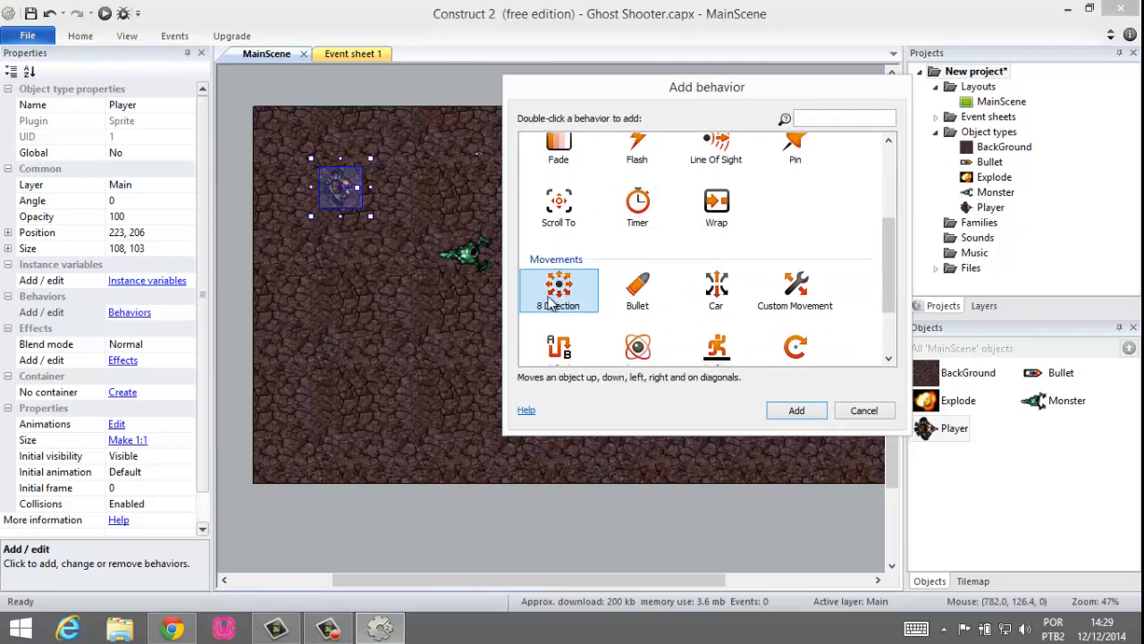
{"action": "left_click", "coordinate": [802, 414]}
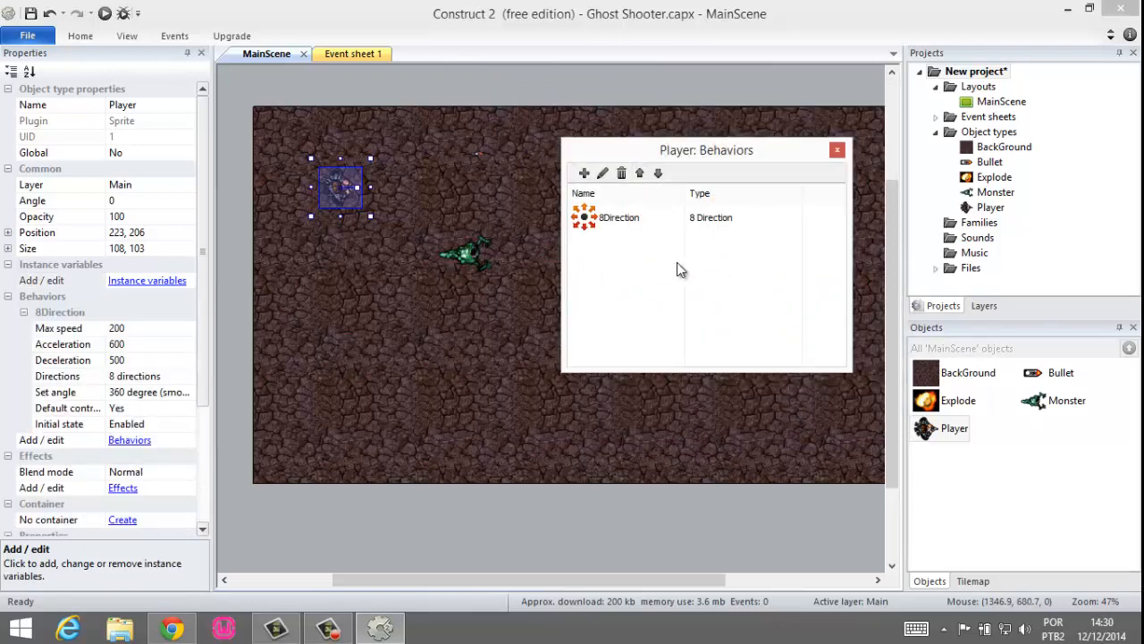
{"action": "left_click", "coordinate": [836, 151]}
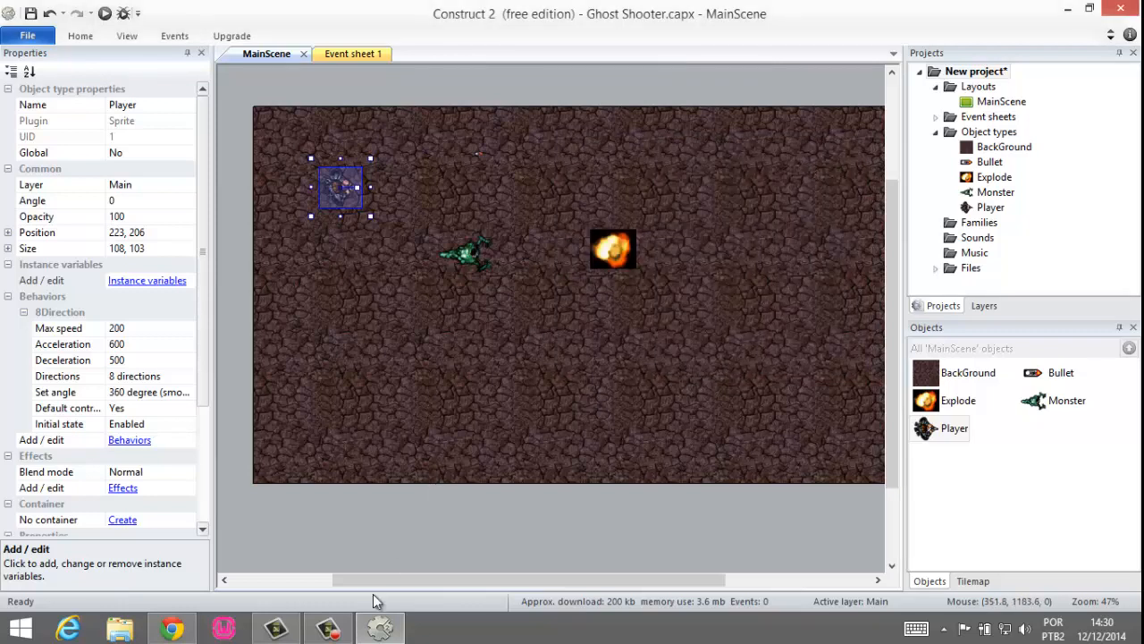
Run the layout preview and test the player's movement by steering it up, down, left and right around the scene
{"action": "left_click", "coordinate": [1065, 542]}
{"action": "left_click", "coordinate": [105, 14]}
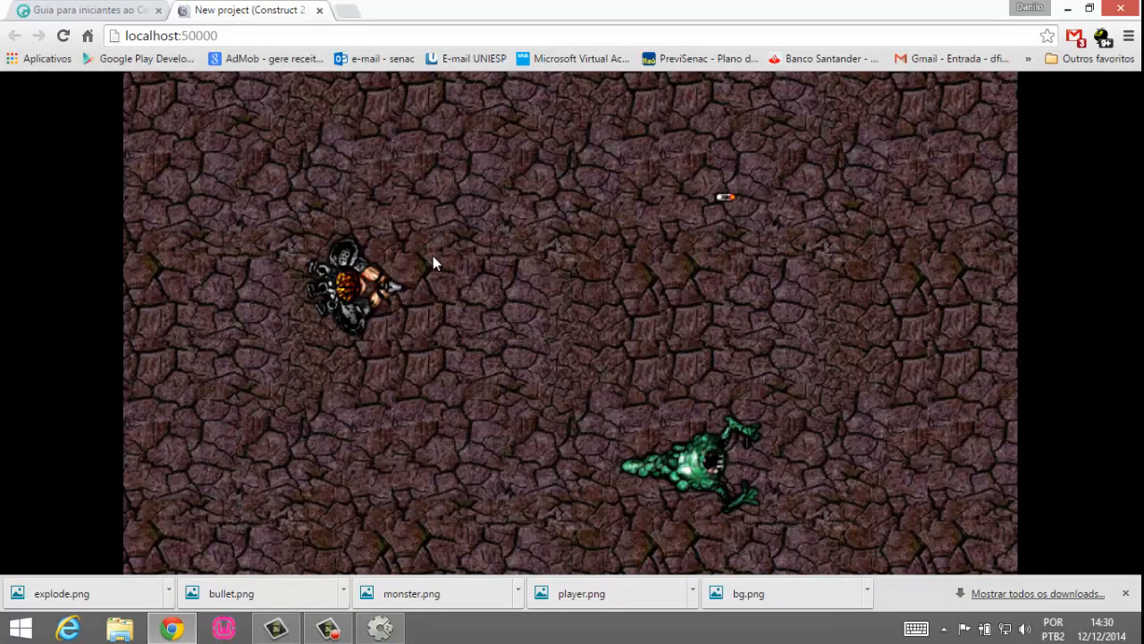
{"action": "key", "text": "Right"}
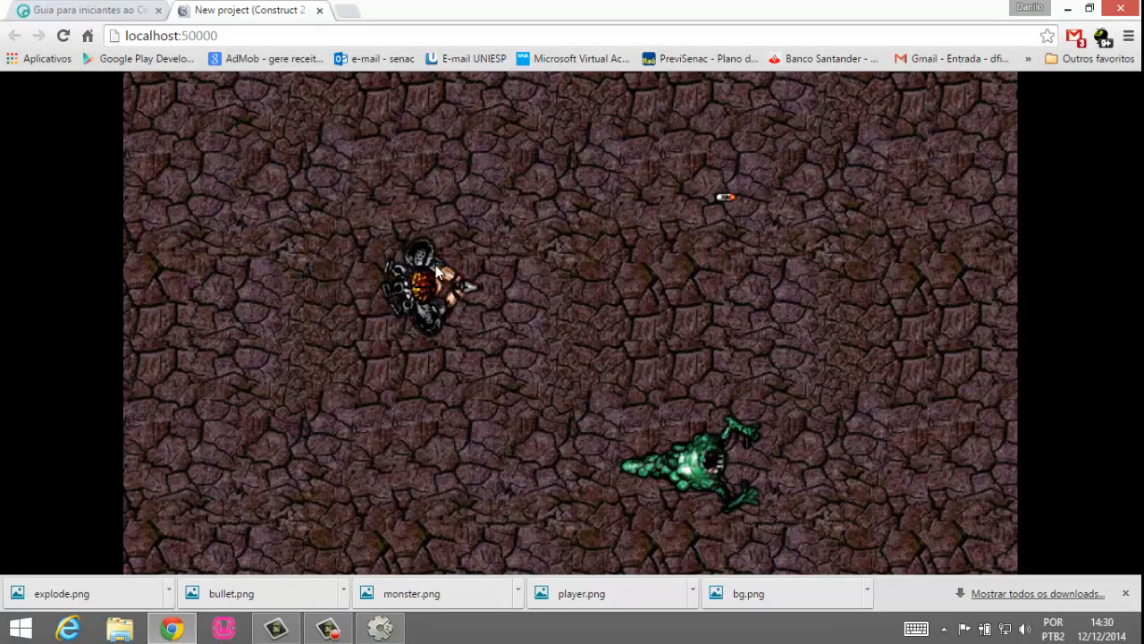
{"action": "key", "text": "Down"}
{"action": "key", "text": "Left"}
{"action": "key", "text": "Up"}
{"action": "key", "text": "Right"}
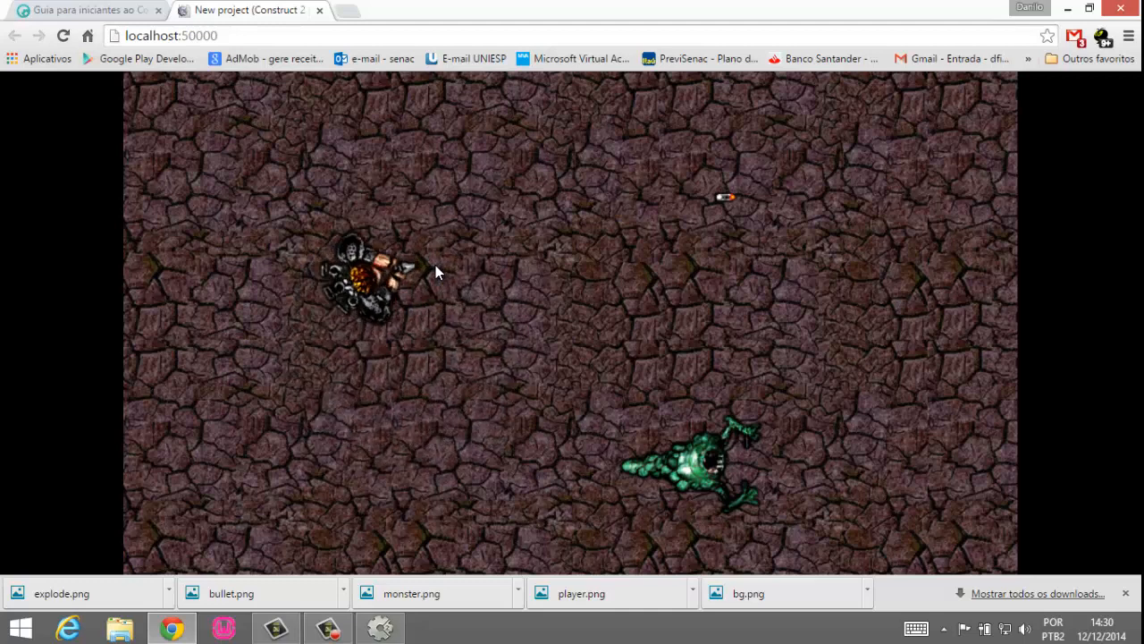
{"action": "key", "text": "Down"}
{"action": "key", "text": "Left"}
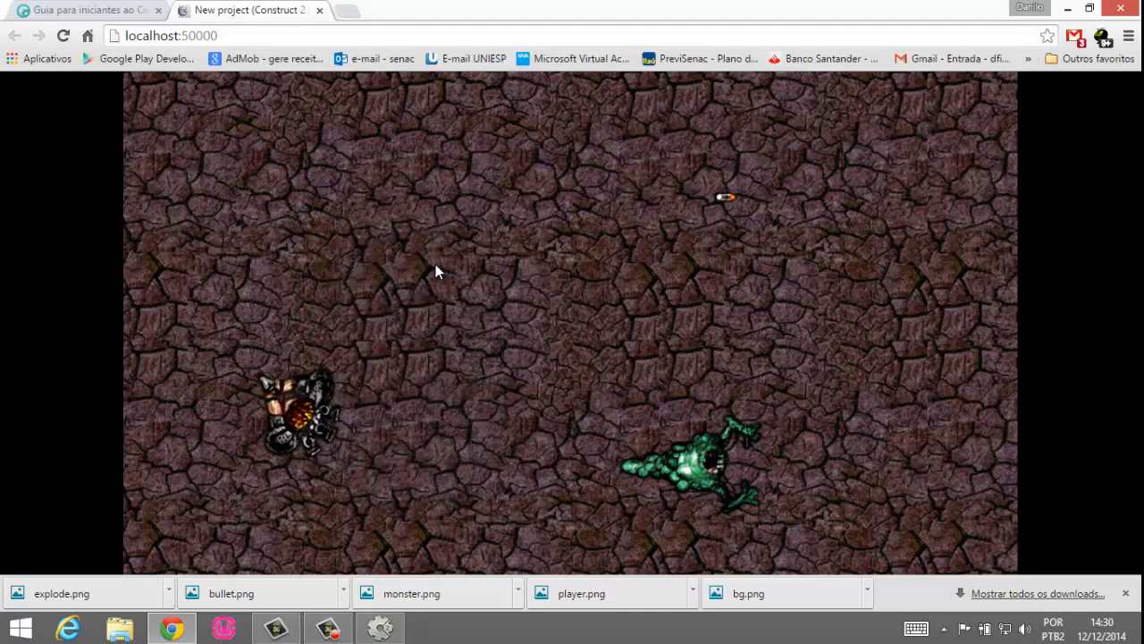
{"action": "key", "text": "Up"}
{"action": "key", "text": "Right"}
{"action": "key", "text": "Right"}
{"action": "key", "text": "Up"}
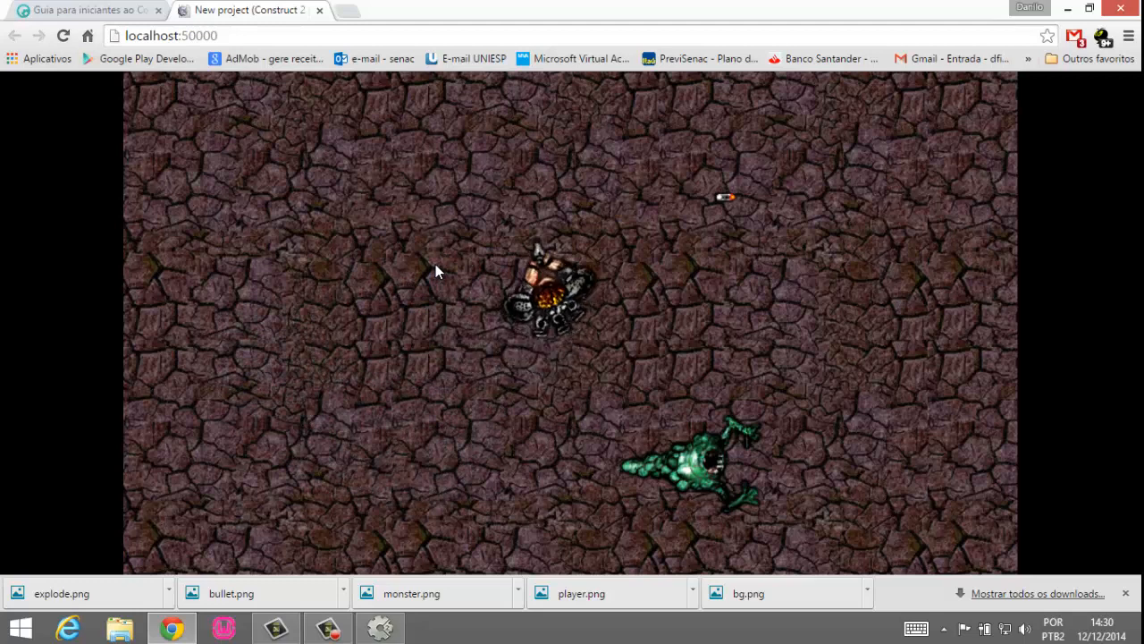
{"action": "key", "text": "Left"}
{"action": "key", "text": "Down"}
{"action": "key", "text": "Down"}
{"action": "key", "text": "Left"}
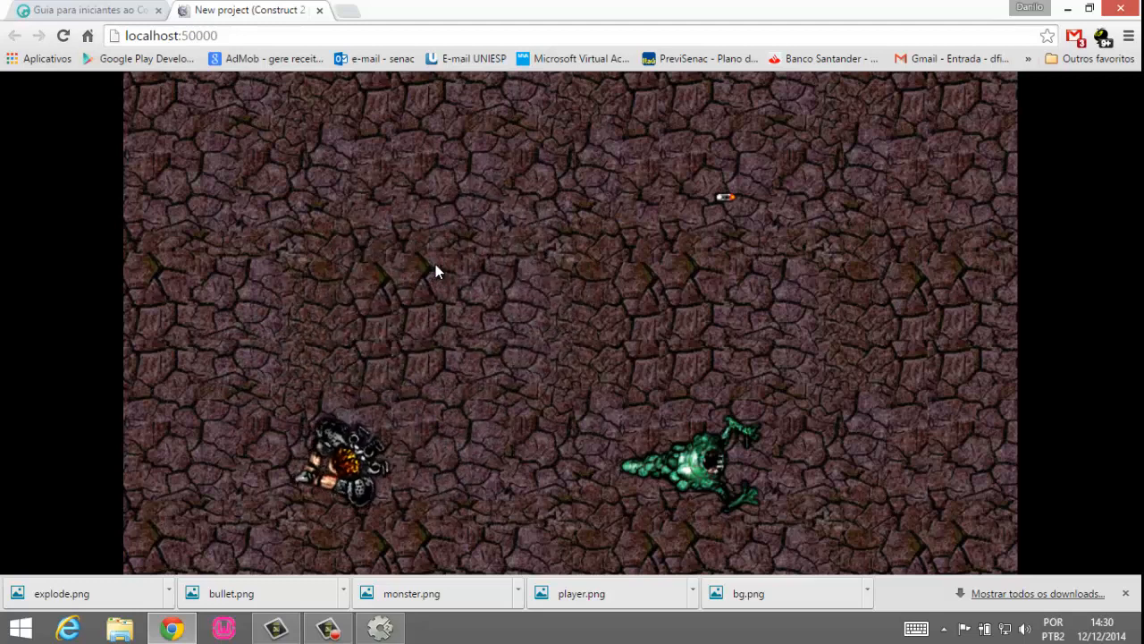
{"action": "key", "text": "Up"}
{"action": "key", "text": "Right"}
{"action": "key", "text": "Down"}
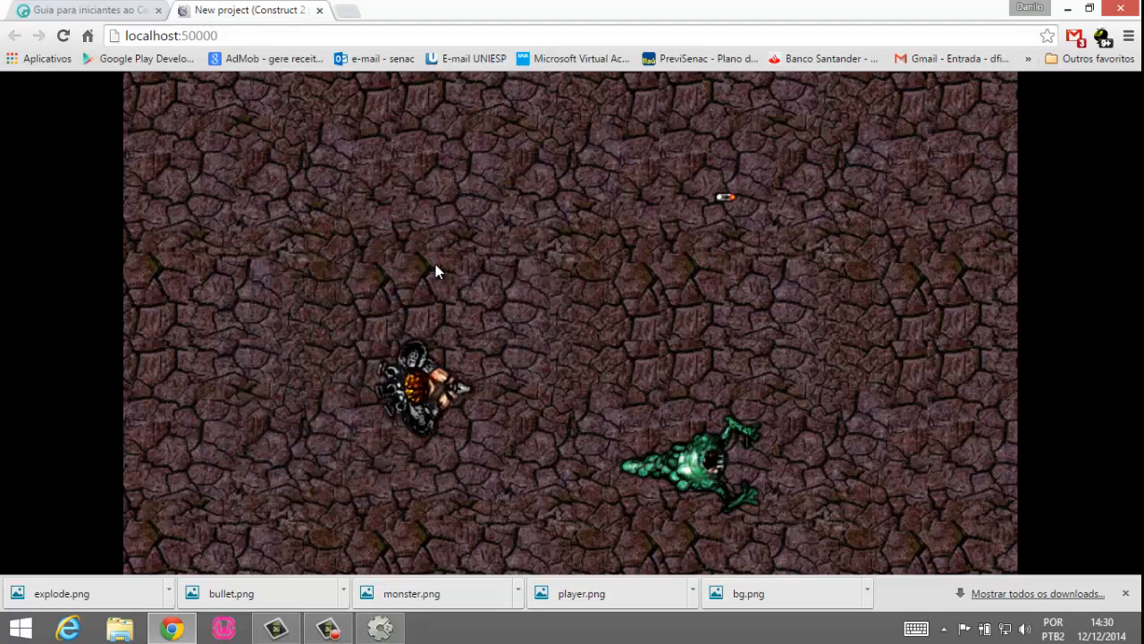
{"action": "key", "text": "Up"}
{"action": "key", "text": "Right"}
{"action": "key", "text": "Down"}
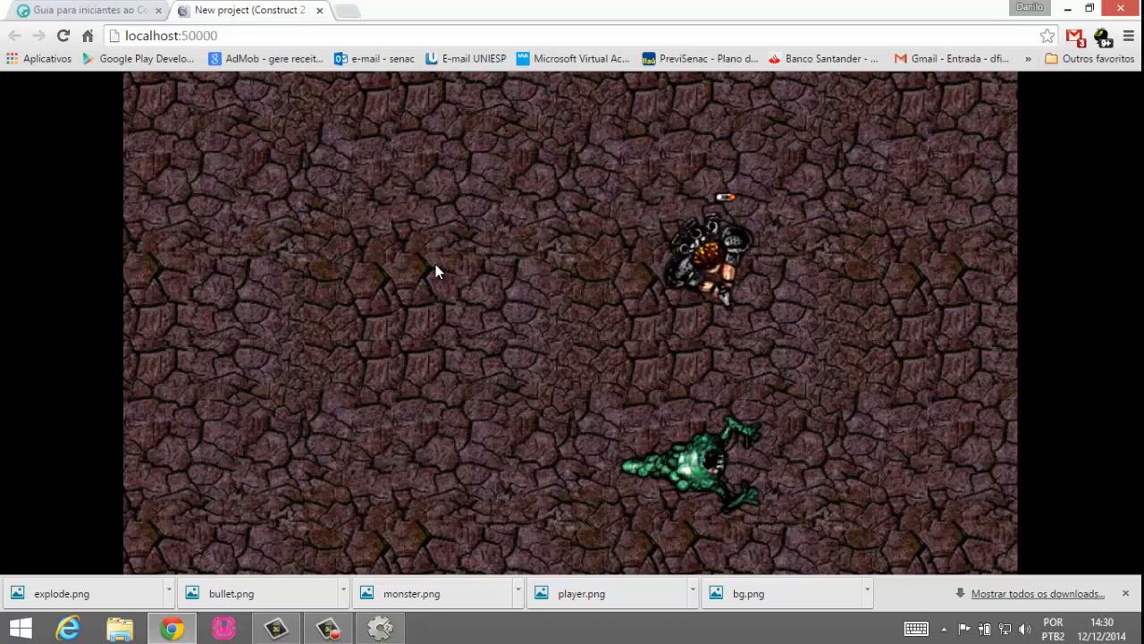
{"action": "key", "text": "Left"}
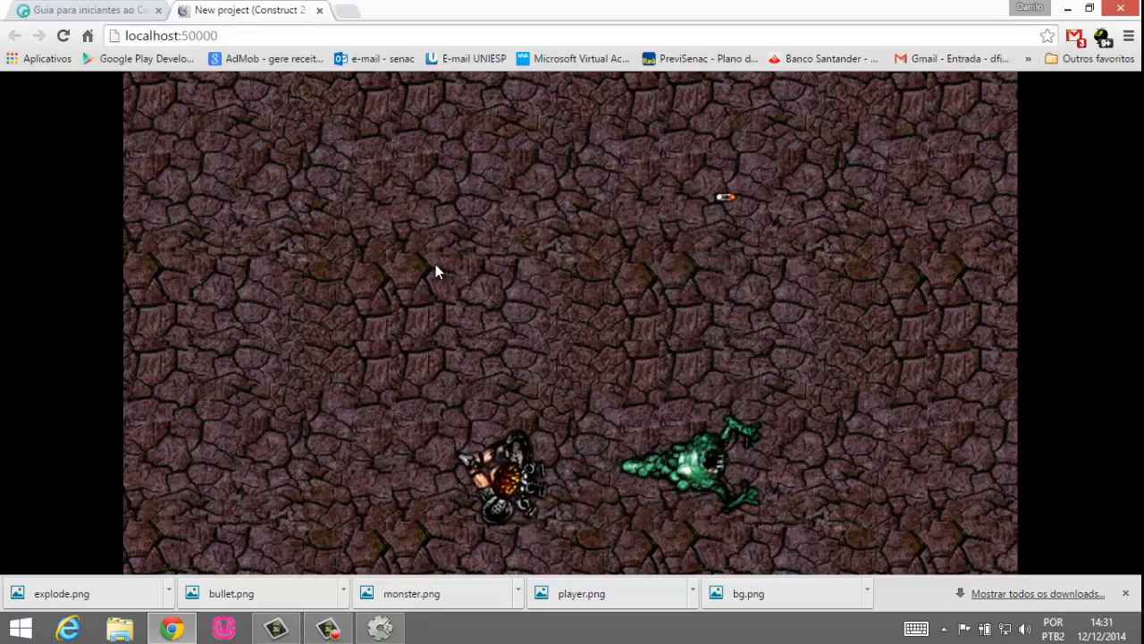
{"action": "key", "text": "Up"}
{"action": "key", "text": "Right"}
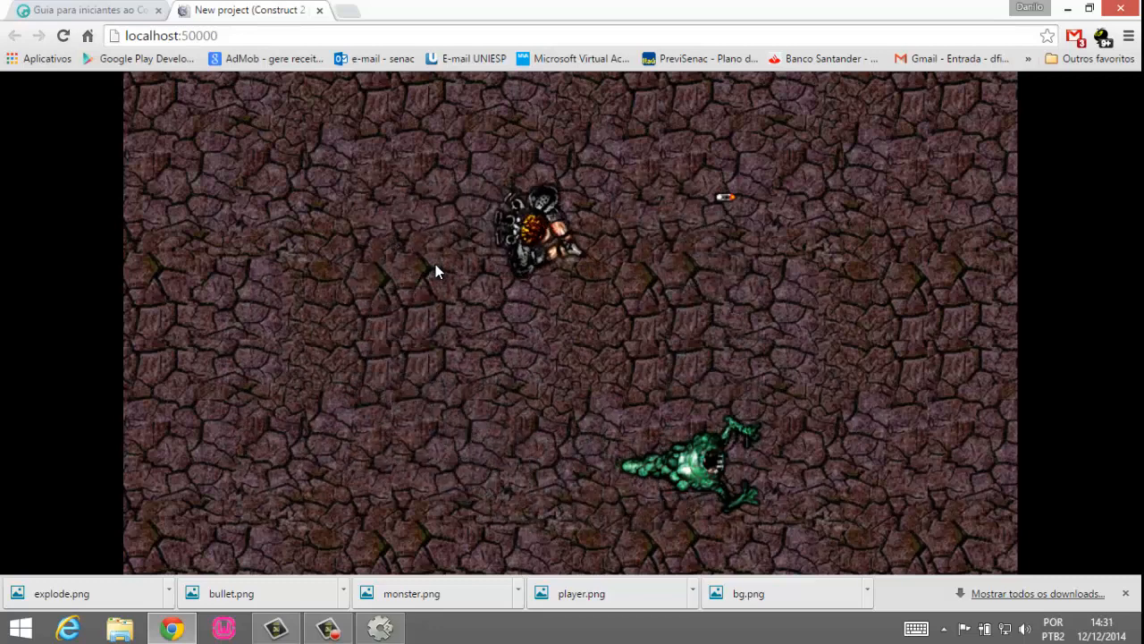
{"action": "key", "text": "Down"}
{"action": "key", "text": "Left"}
{"action": "key", "text": "Up"}
{"action": "key", "text": "Right"}
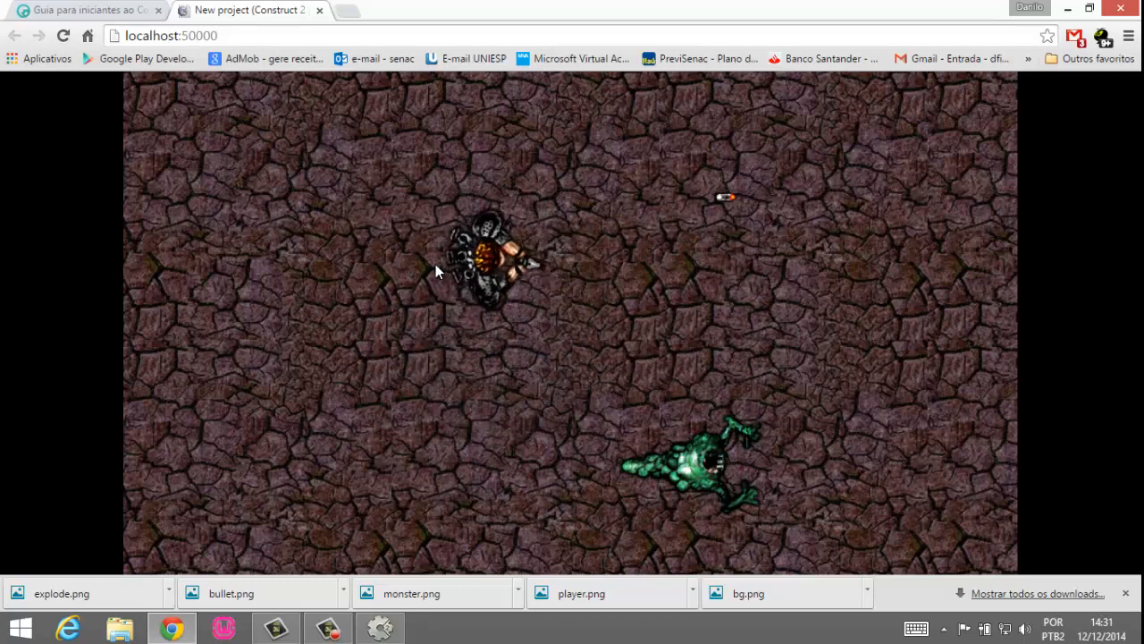
{"action": "key", "text": "Down"}
{"action": "key", "text": "Left"}
{"action": "key", "text": "Right"}
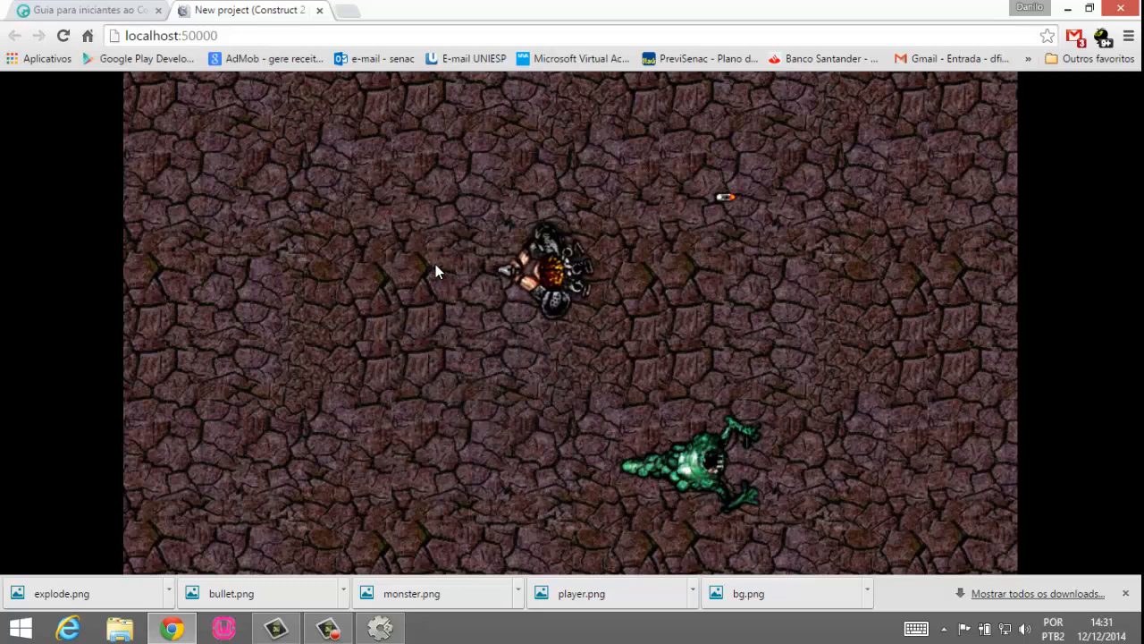
Keep steering the player around the running preview, out past the scene's edge and over the monster, to test its 8 Direction movement
{"action": "key", "text": "Left"}
{"action": "key", "text": "Left"}
{"action": "key", "text": "Up"}
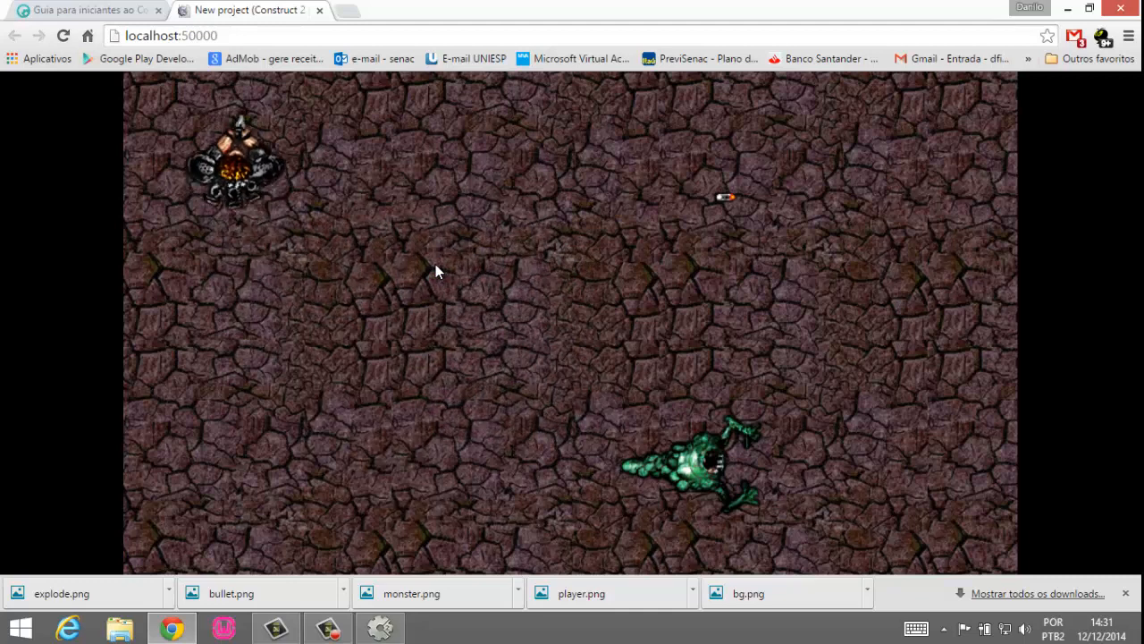
{"action": "key", "text": "Right"}
{"action": "key", "text": "Right"}
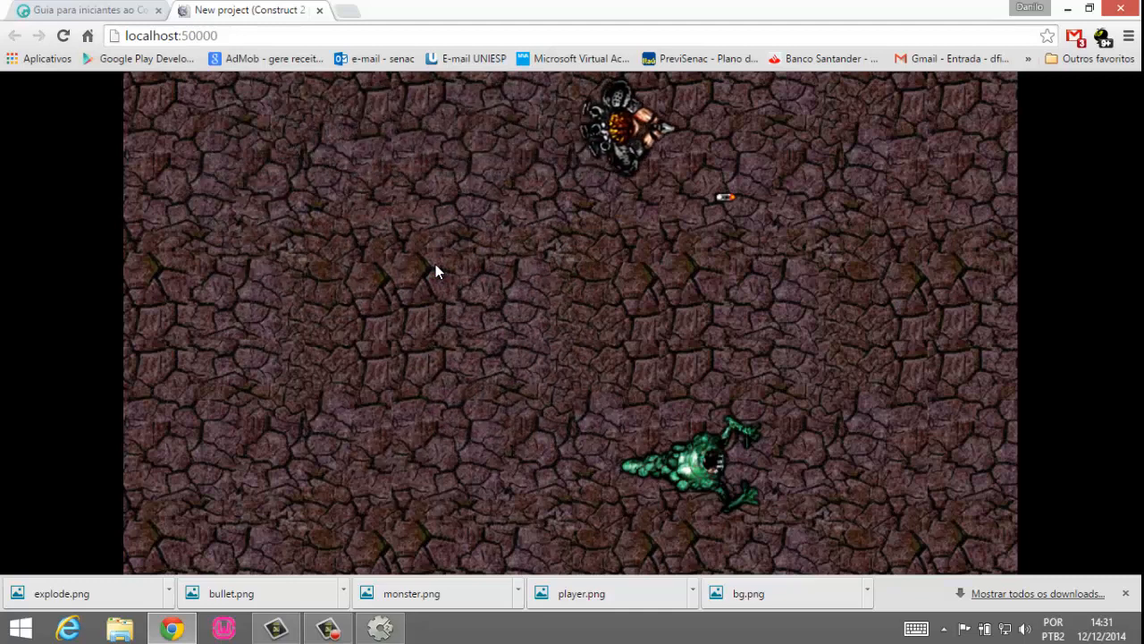
{"action": "key", "text": "Down"}
{"action": "key", "text": "Down"}
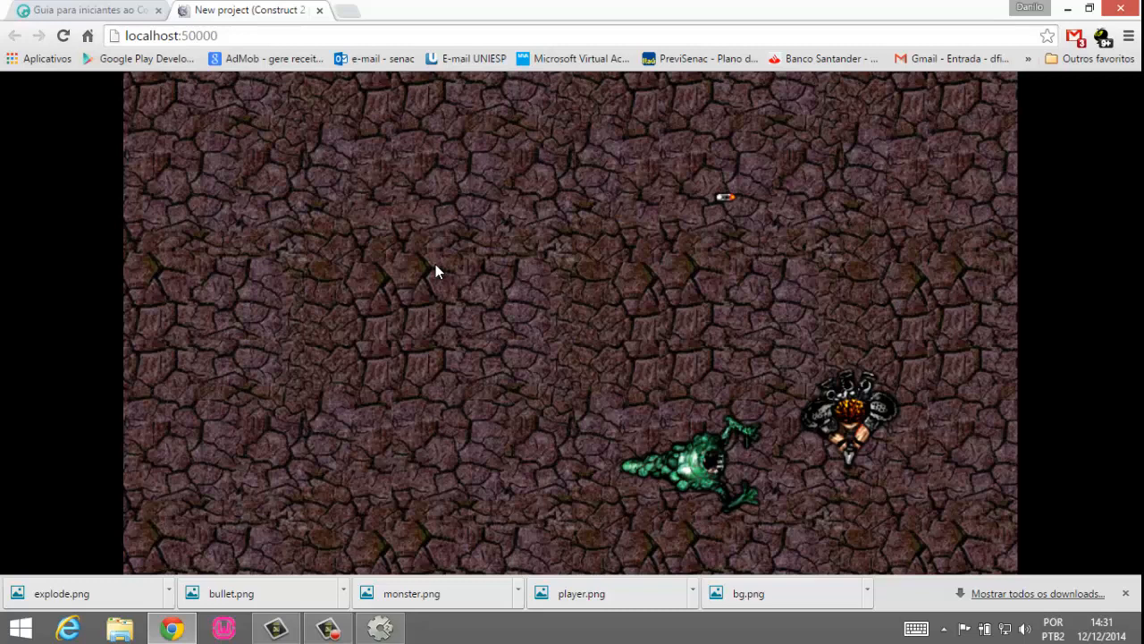
{"action": "key", "text": "Left"}
{"action": "key", "text": "Left"}
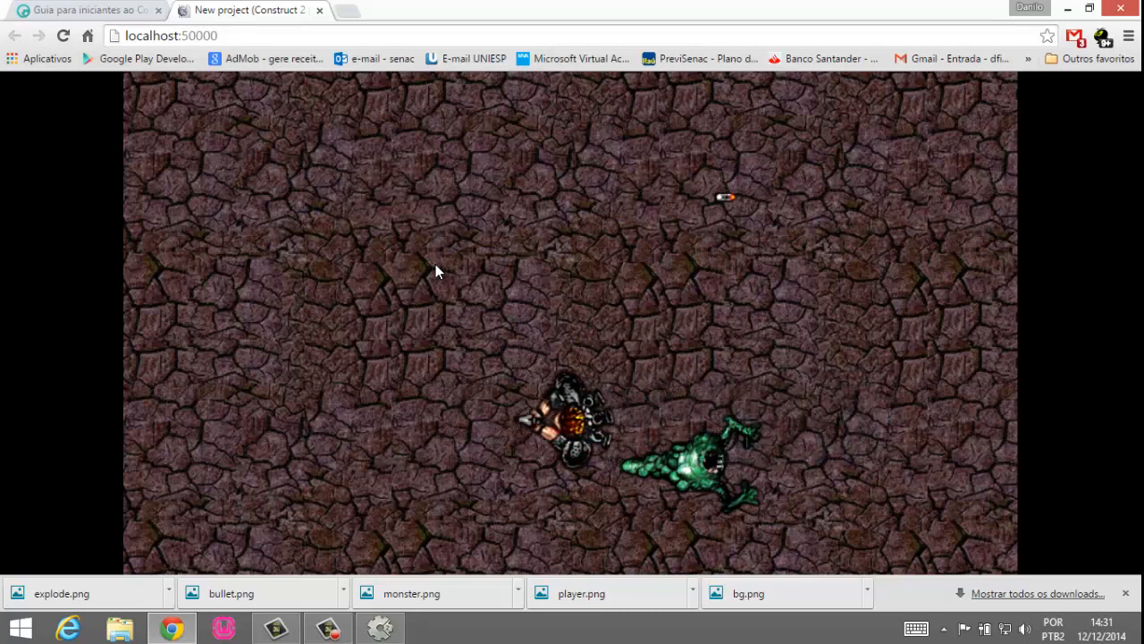
{"action": "key", "text": "Up"}
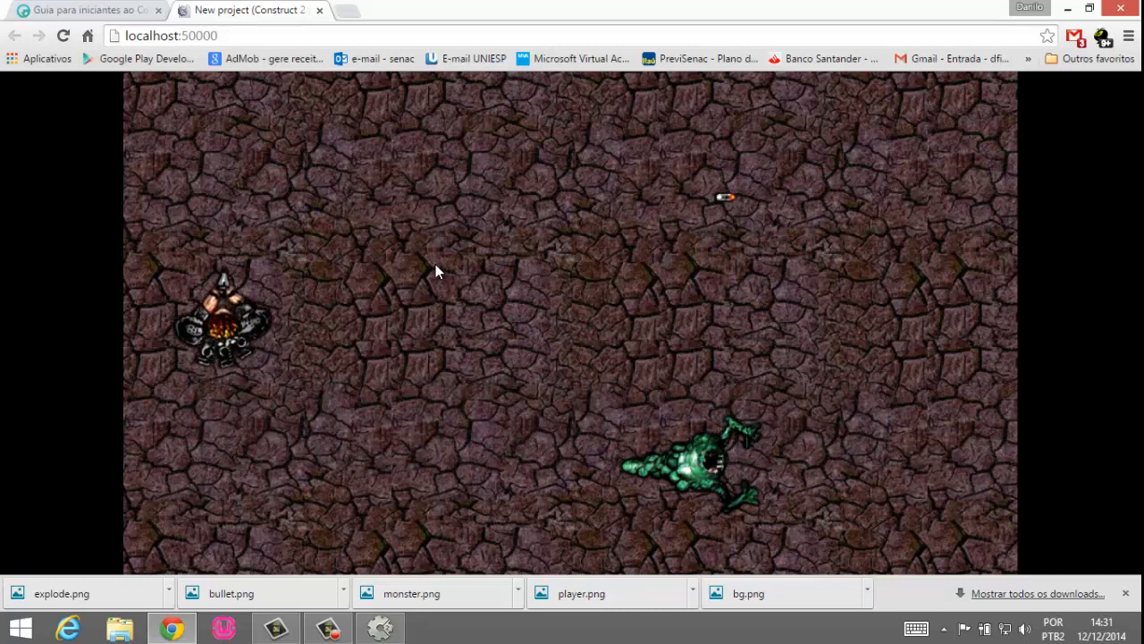
{"action": "key", "text": "Right"}
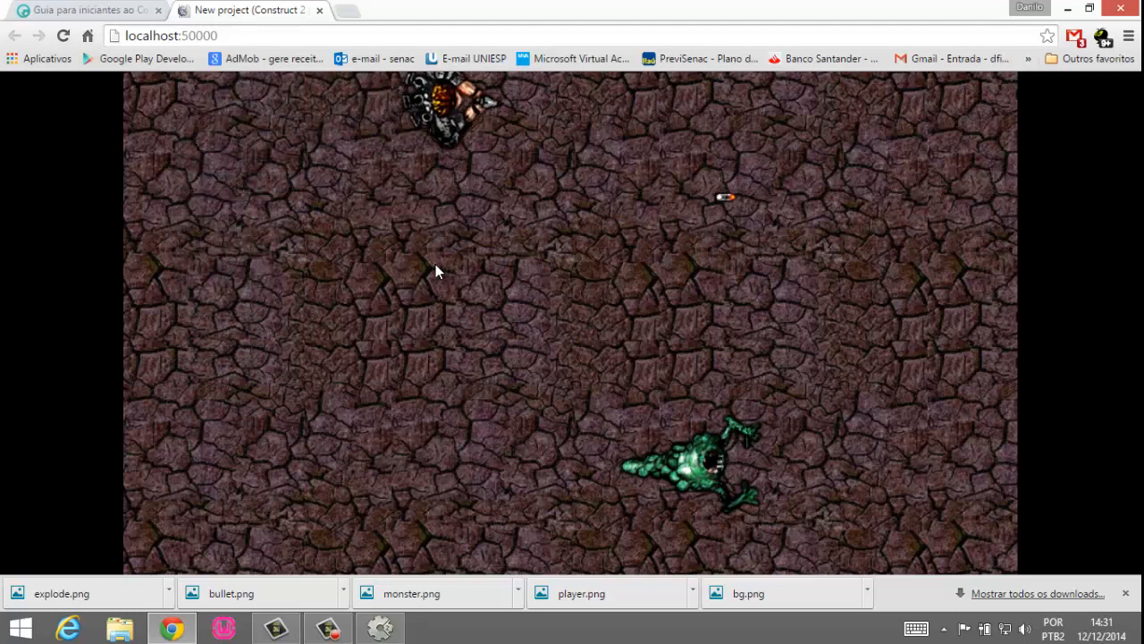
{"action": "key", "text": "Down"}
{"action": "key", "text": "Right"}
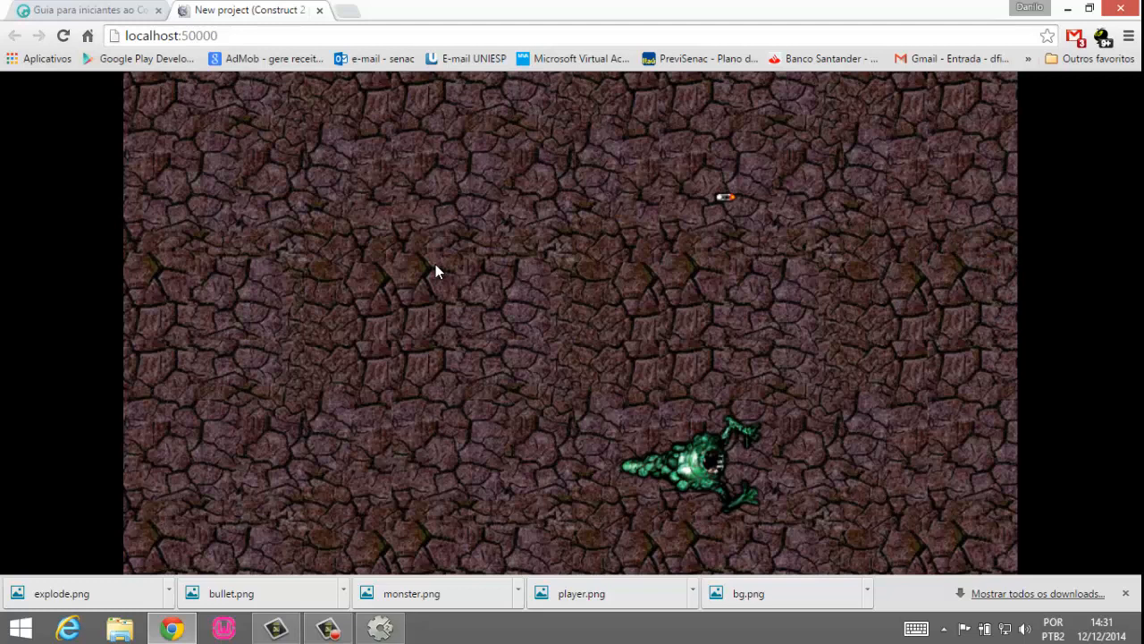
{"action": "key", "text": "Left"}
{"action": "key", "text": "Up"}
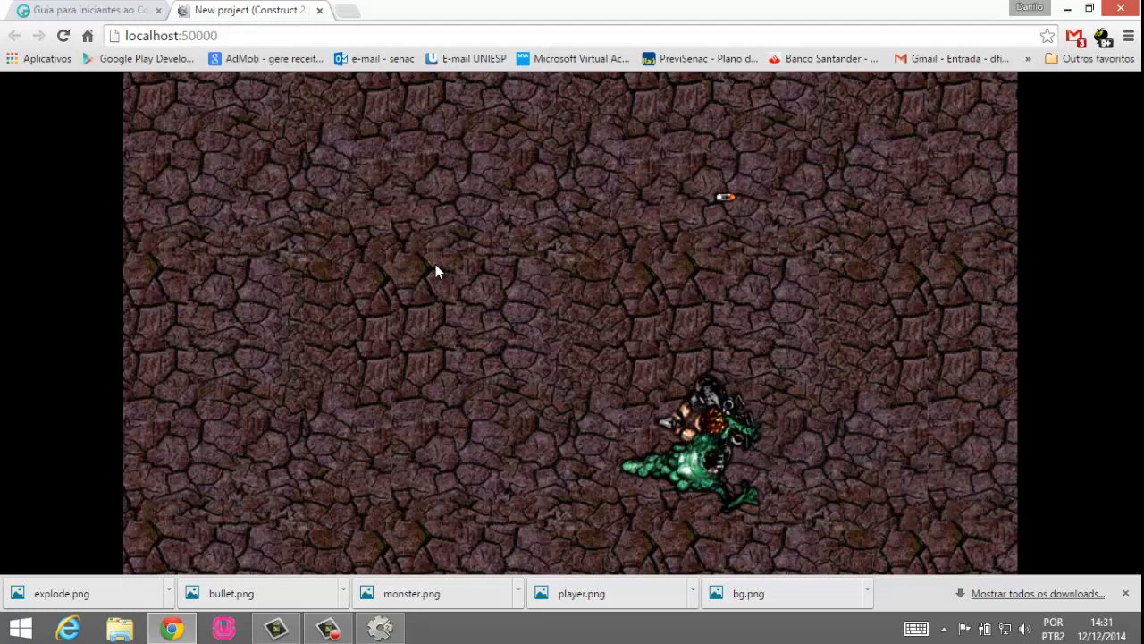
{"action": "key", "text": "Left"}
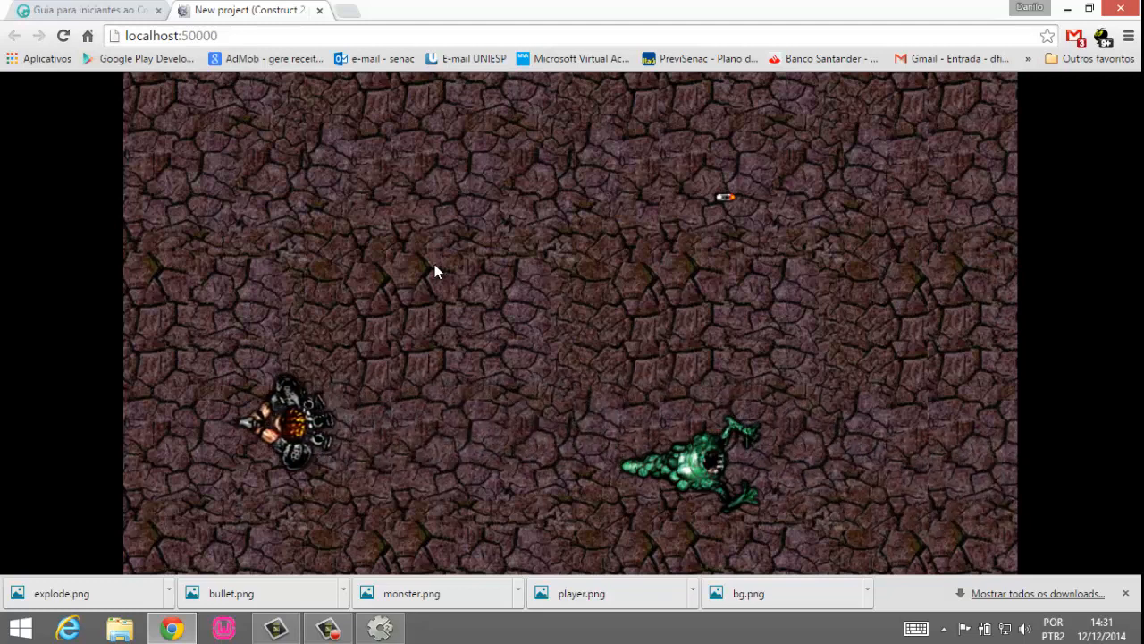
{"action": "key", "text": "Left"}
{"action": "key", "text": "Right"}
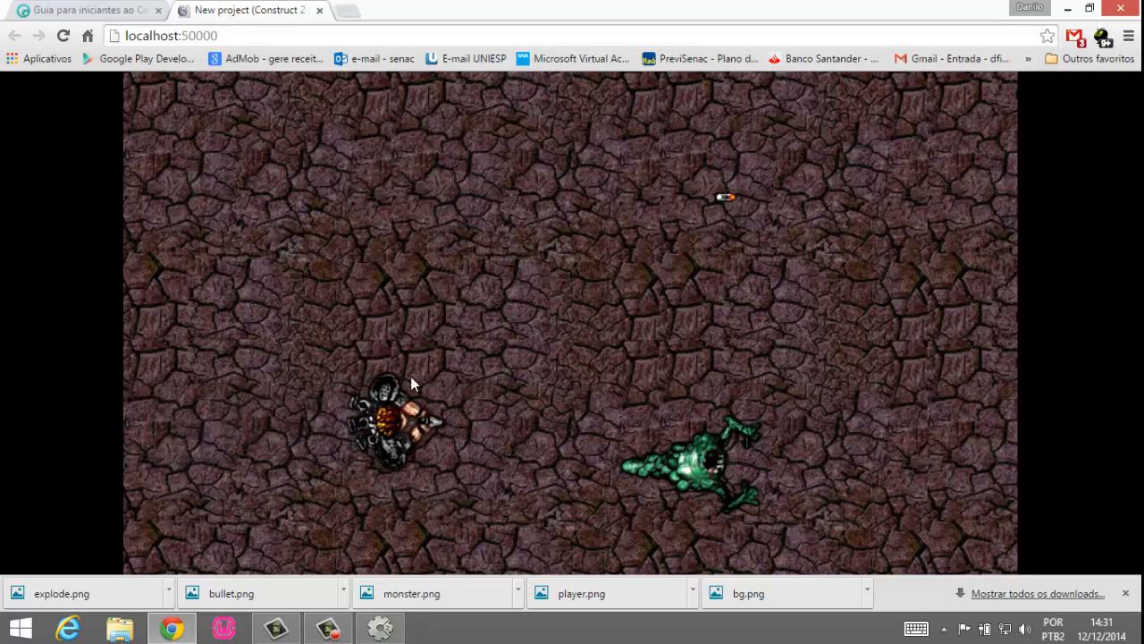
Switch from the browser preview back to the MainScene layout in Construct 2
{"action": "left_click", "coordinate": [329, 629]}
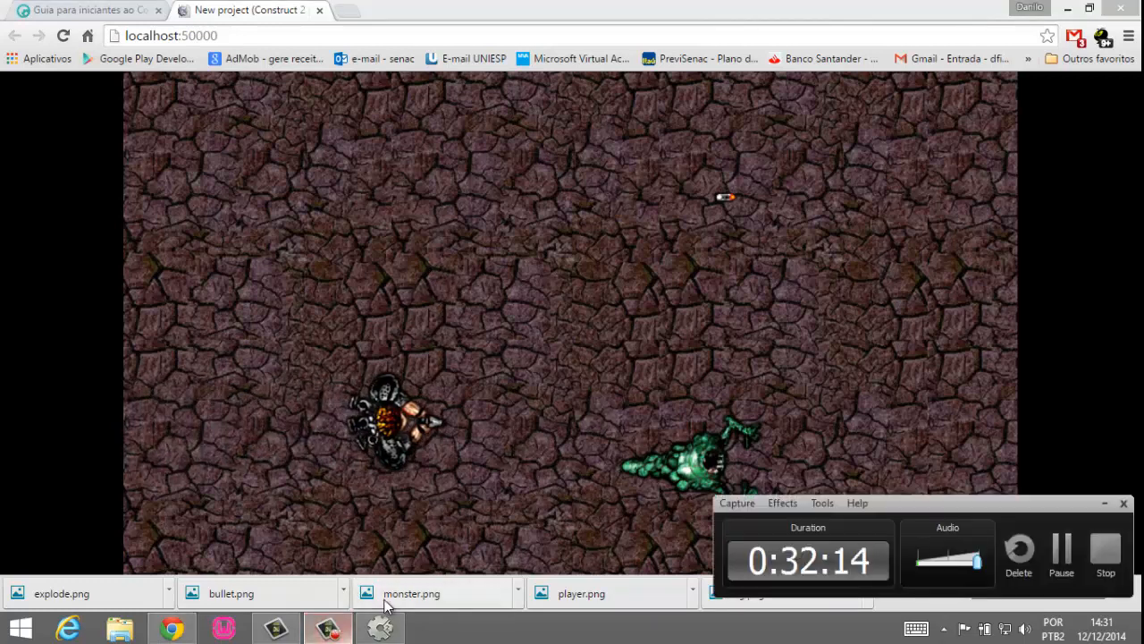
{"action": "left_click", "coordinate": [336, 628]}
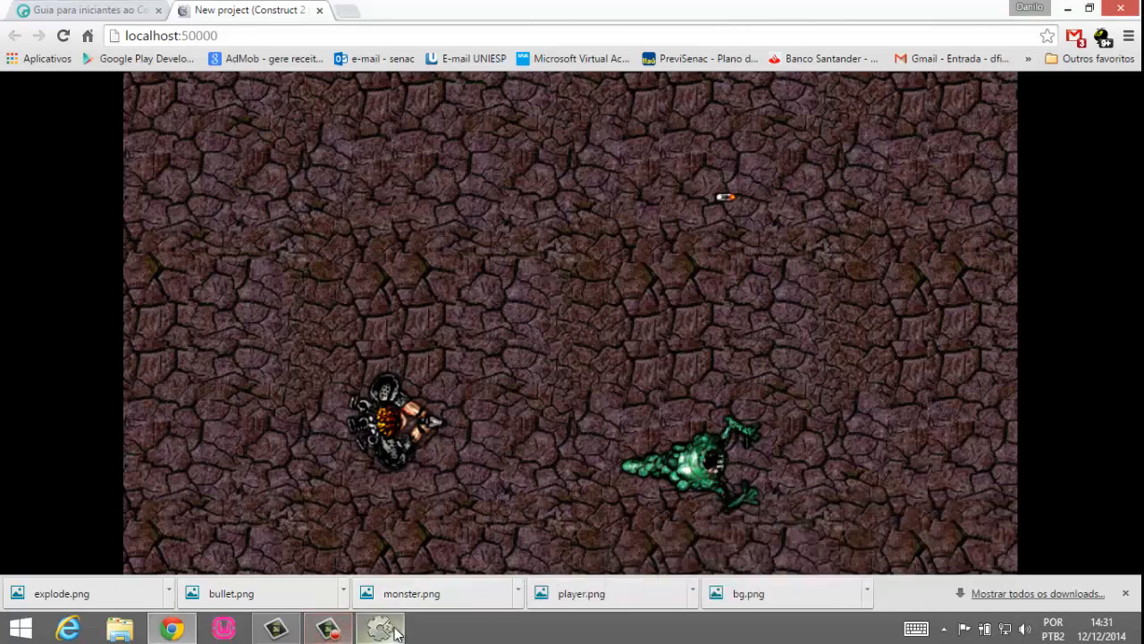
{"action": "left_click", "coordinate": [380, 629]}
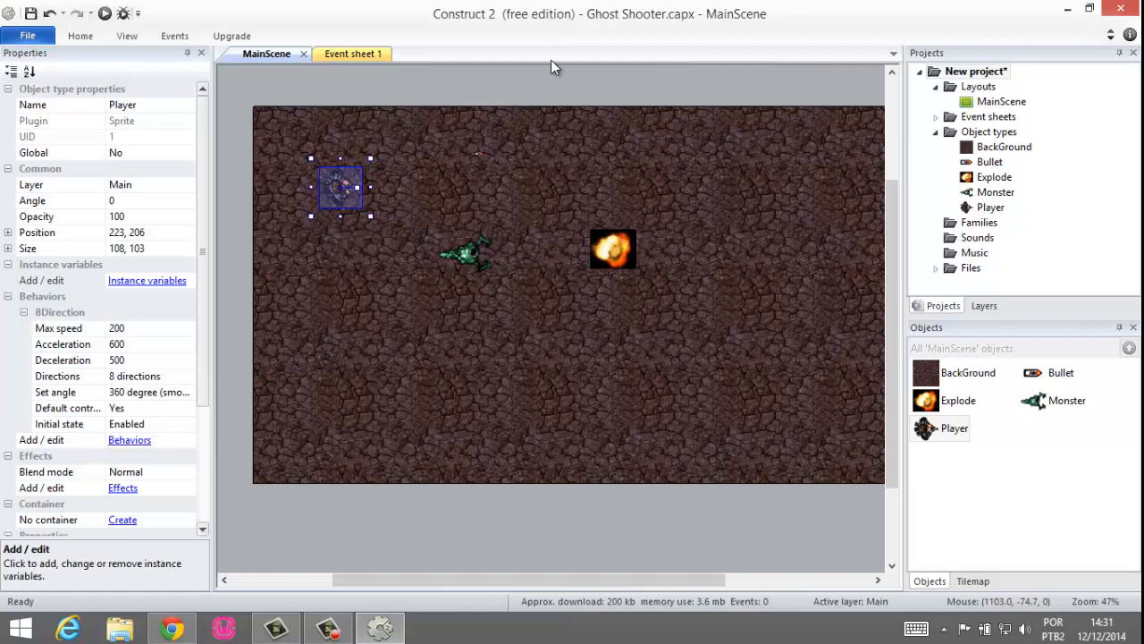
{"action": "left_click", "coordinate": [328, 628]}
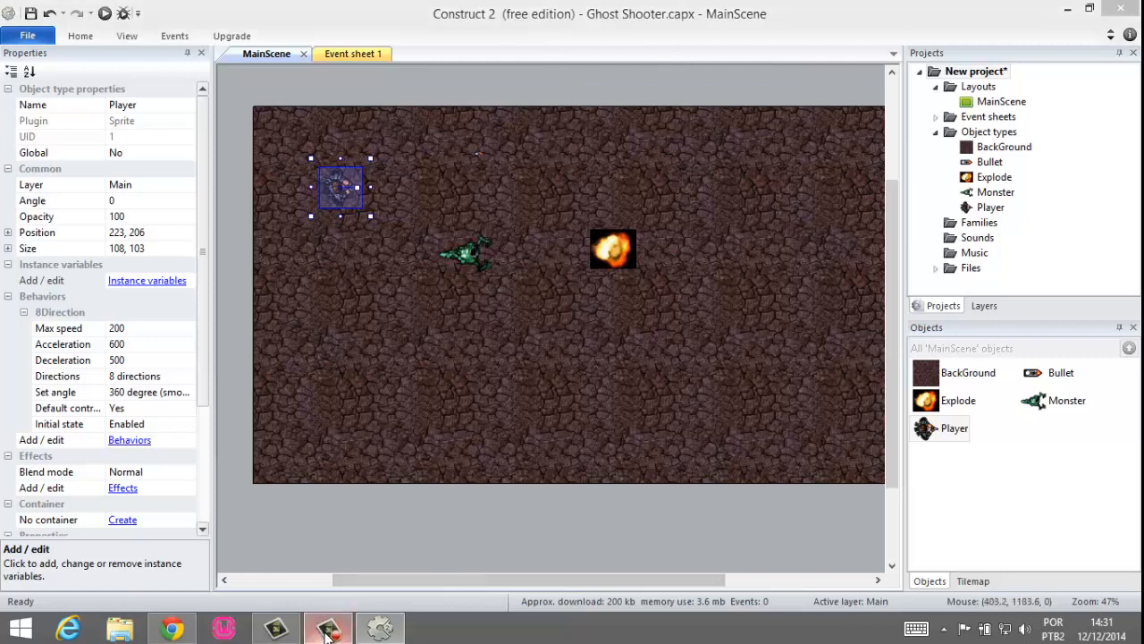
{"action": "left_click", "coordinate": [1061, 551]}
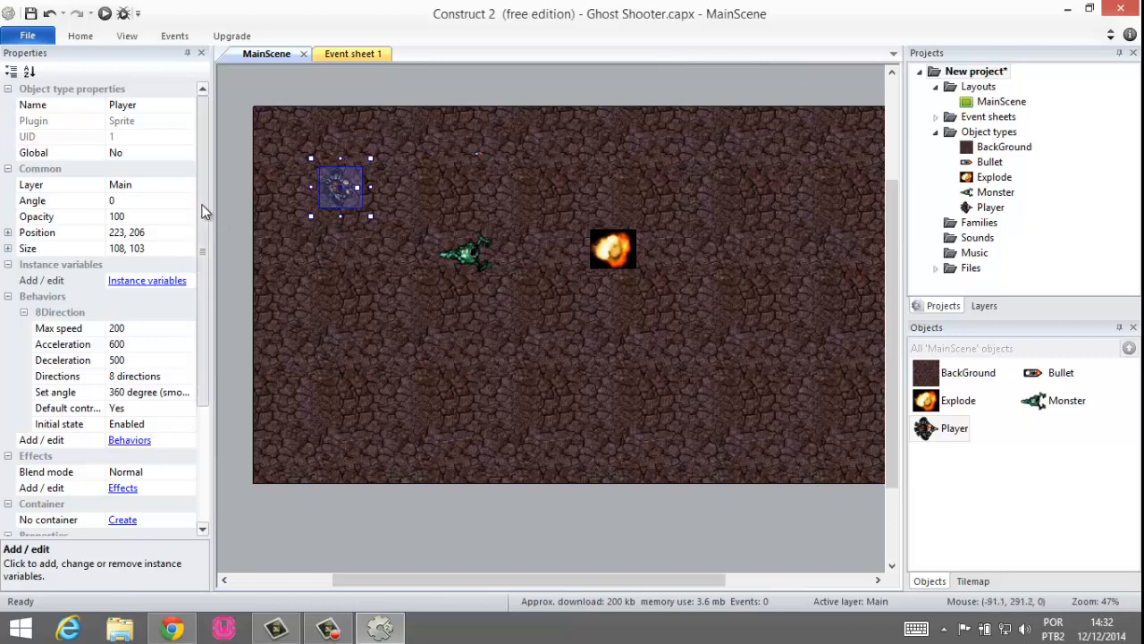
Add the Scroll To behavior to the Player sprite and close its behaviors dialog
{"action": "scroll", "coordinate": [195, 254], "scroll_direction": "down", "scroll_amount": 3}
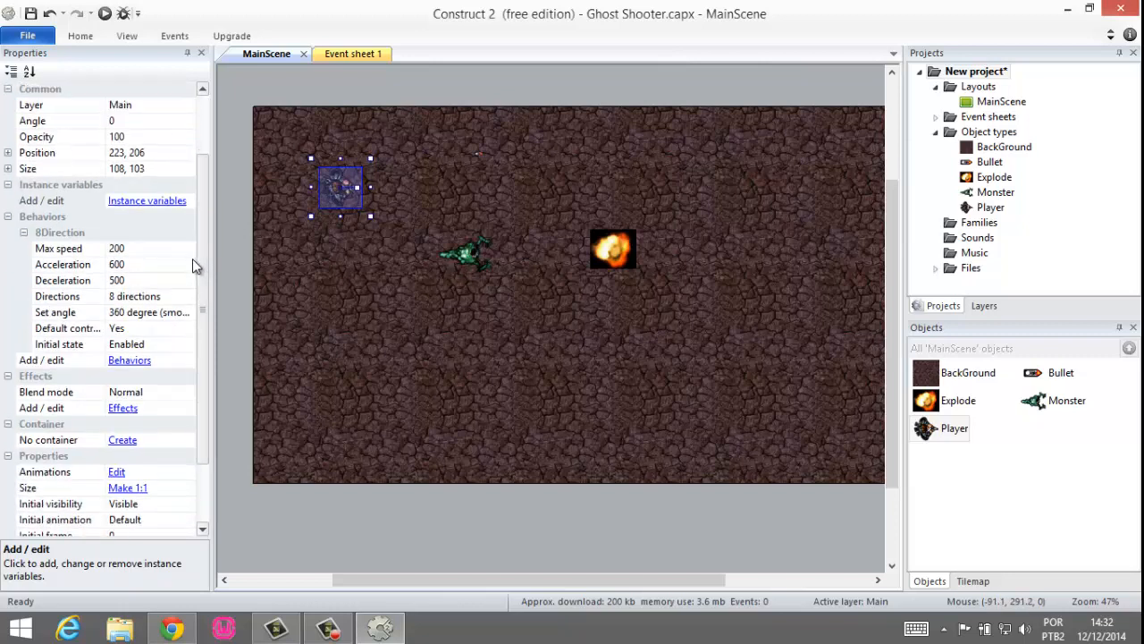
{"action": "left_click", "coordinate": [129, 361]}
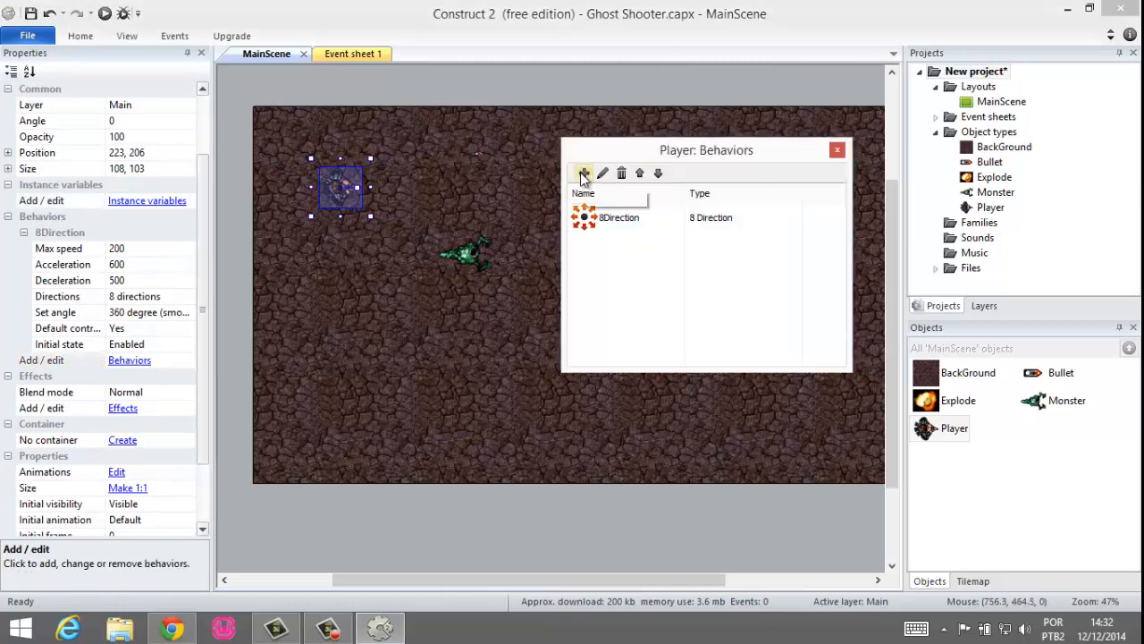
{"action": "left_click", "coordinate": [583, 173]}
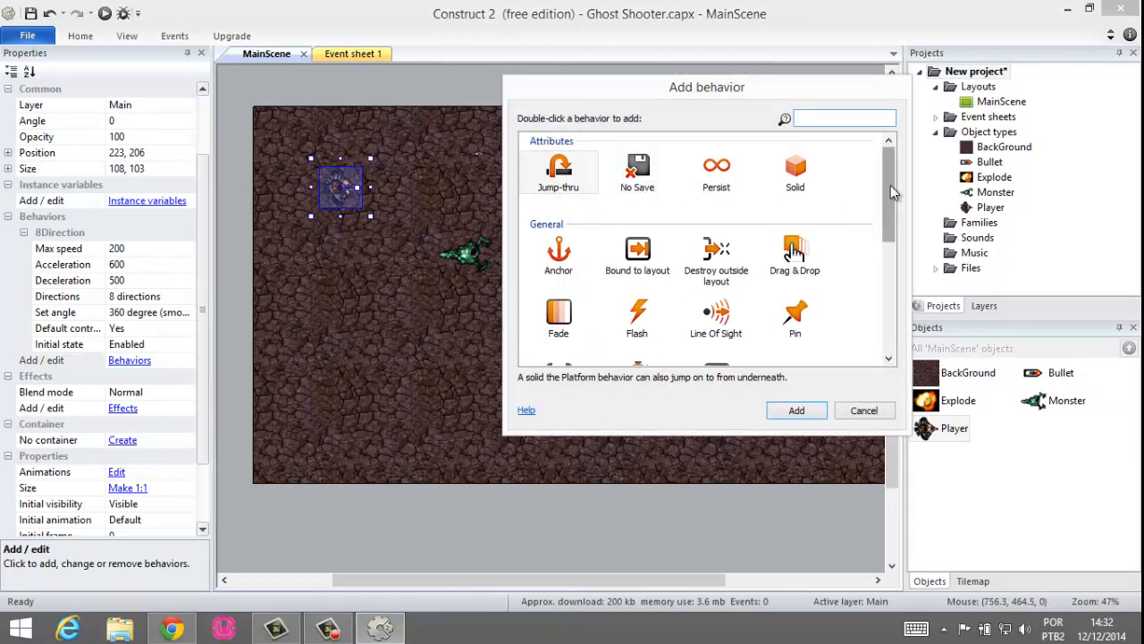
{"action": "left_click_drag", "start_coordinate": [890, 185], "coordinate": [877, 217]}
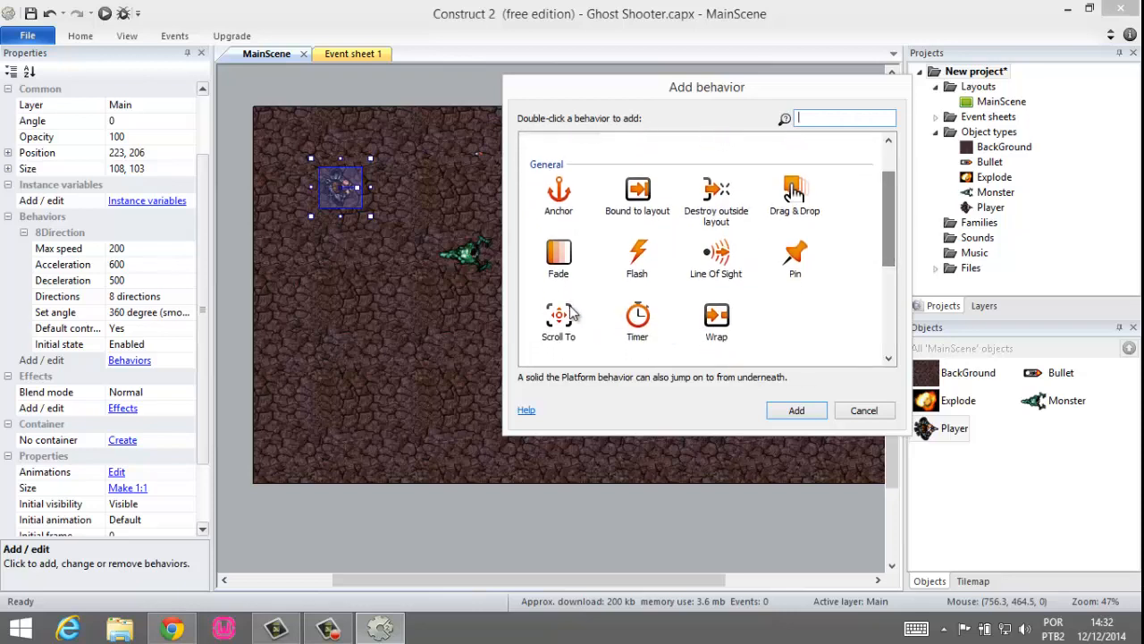
{"action": "double_click", "coordinate": [557, 323]}
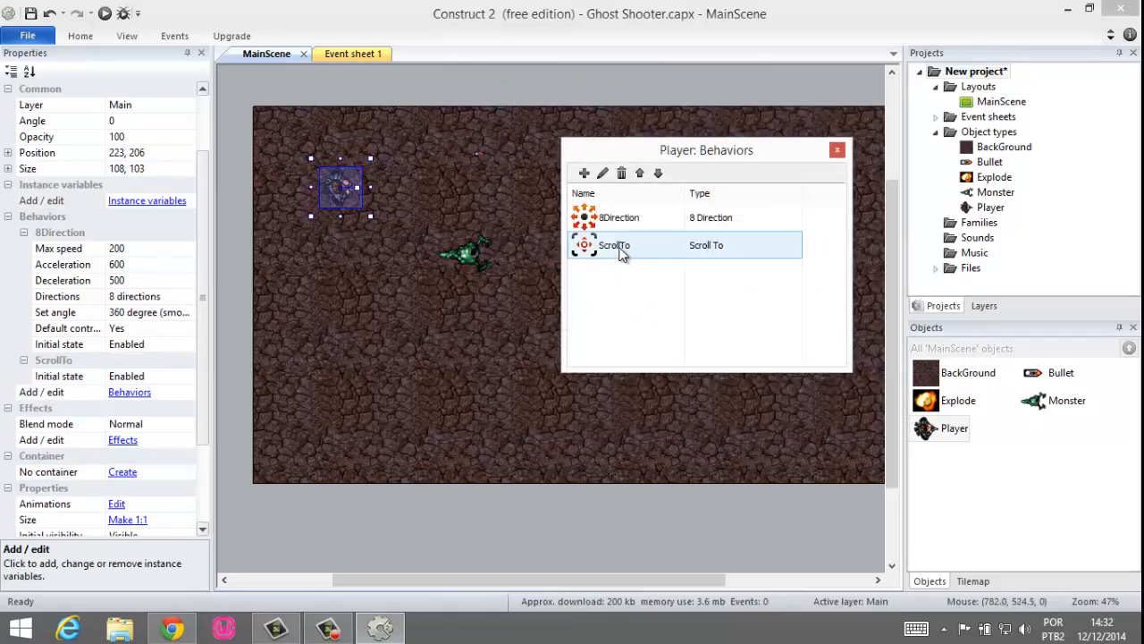
{"action": "left_click", "coordinate": [837, 151]}
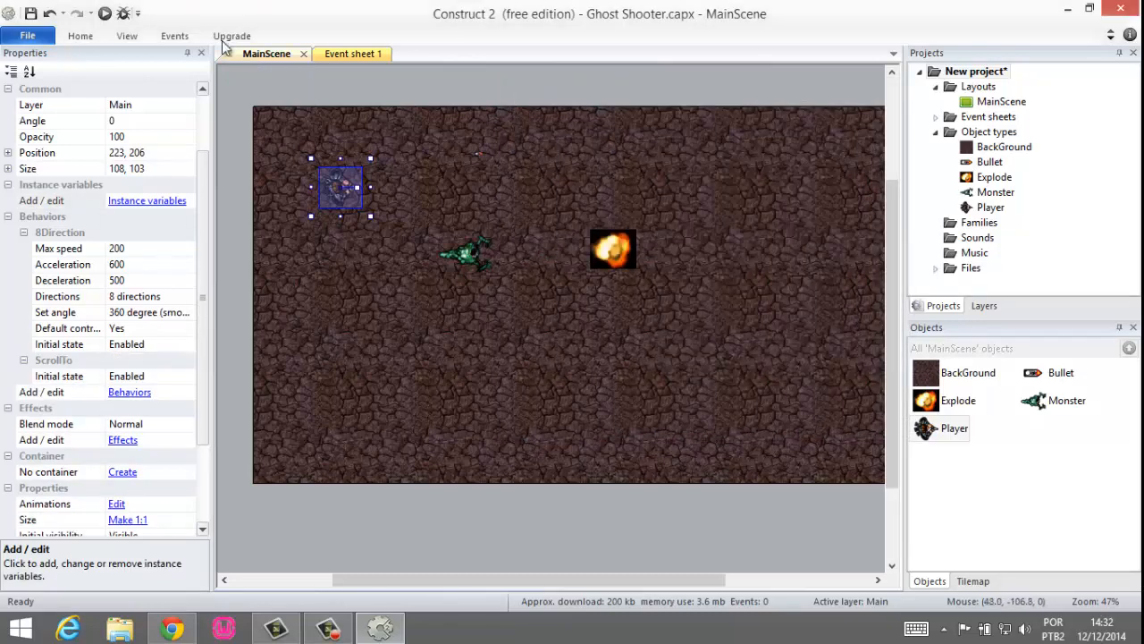
Run the layout preview and steer the player in all directions toward the layout's edges to test how the view follows it
{"action": "left_click", "coordinate": [105, 14]}
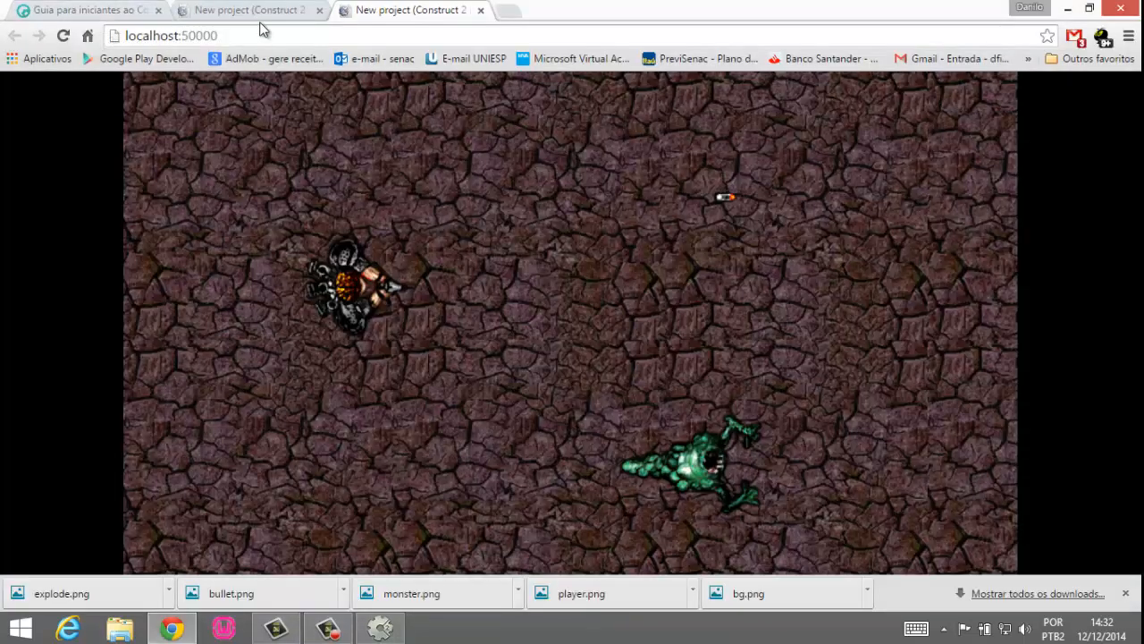
{"action": "key", "text": "Right"}
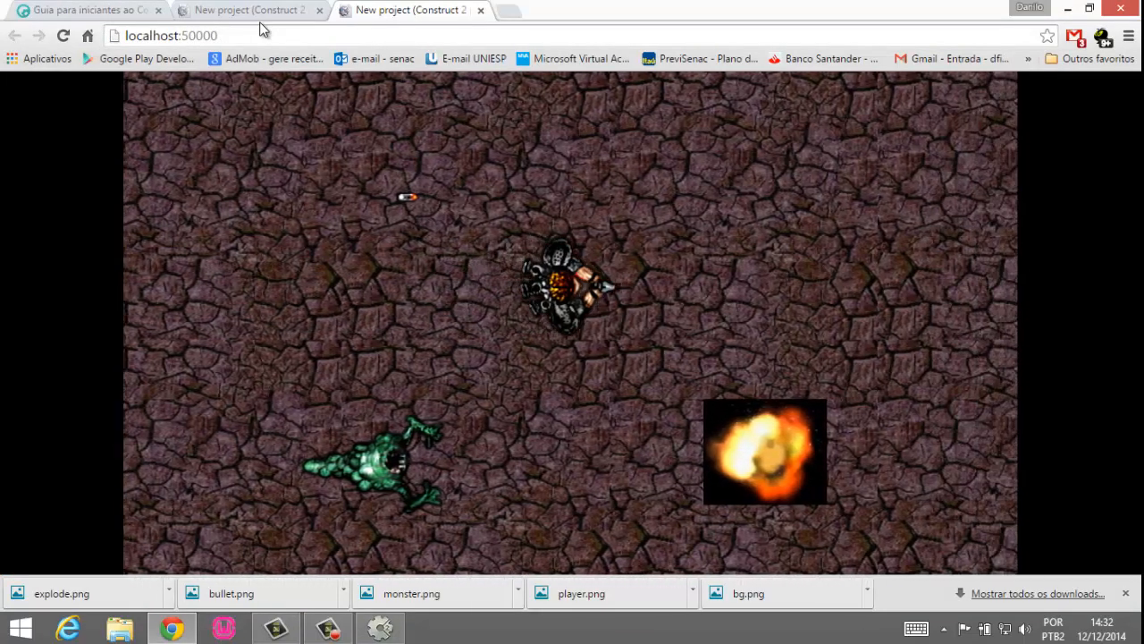
{"action": "key", "text": "Down"}
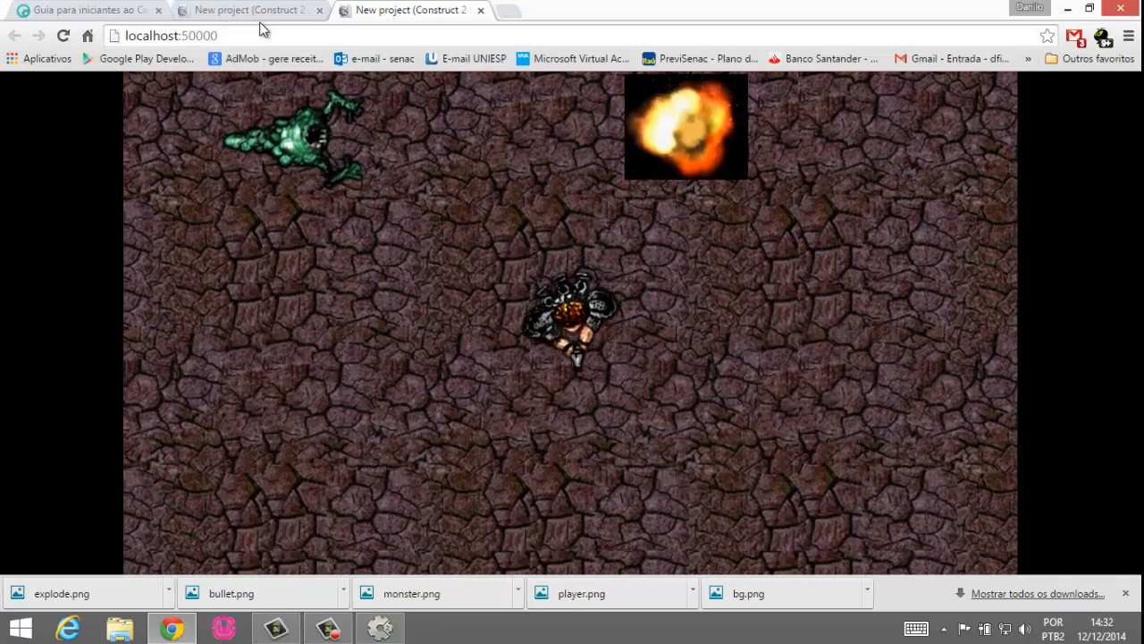
{"action": "key", "text": "Right"}
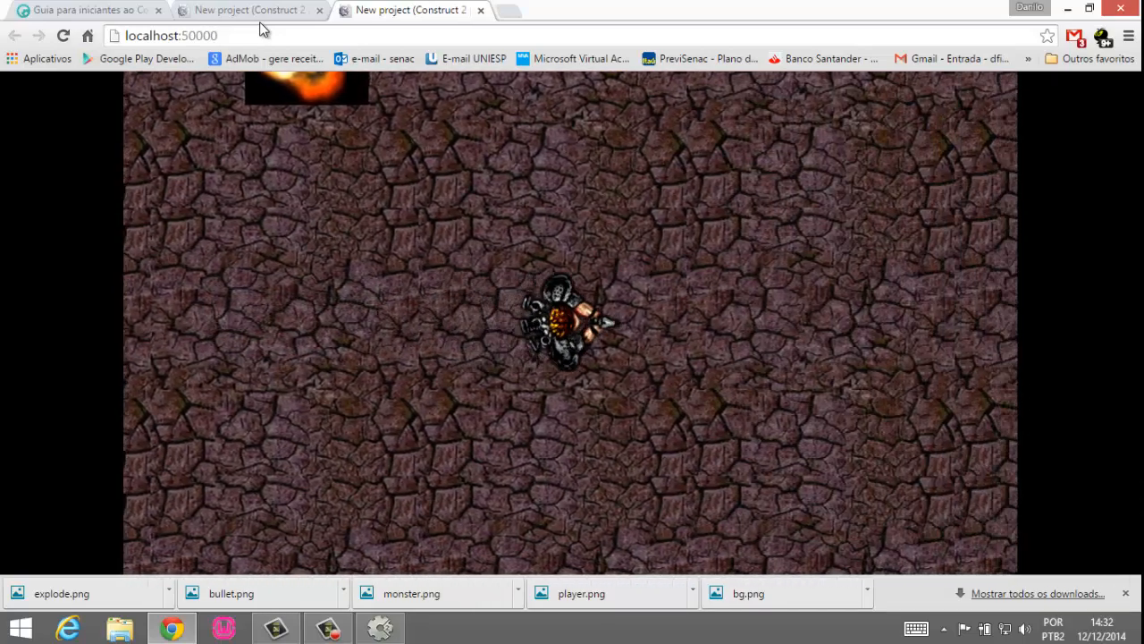
{"action": "key", "text": "Down"}
{"action": "key", "text": "Up"}
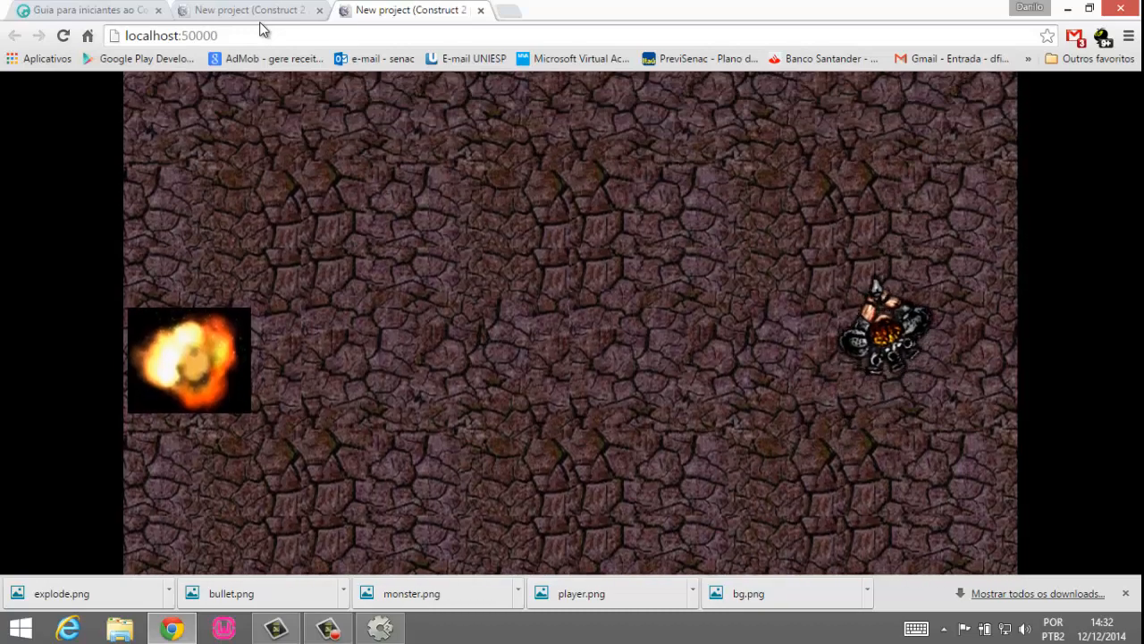
{"action": "key", "text": "Down"}
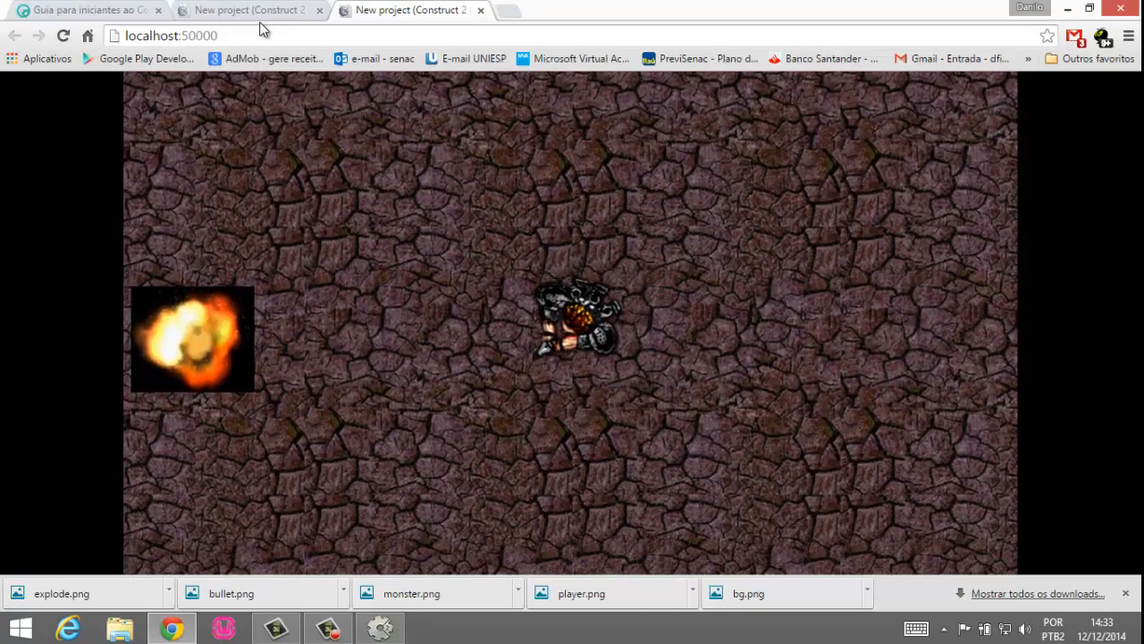
{"action": "key", "text": "Up"}
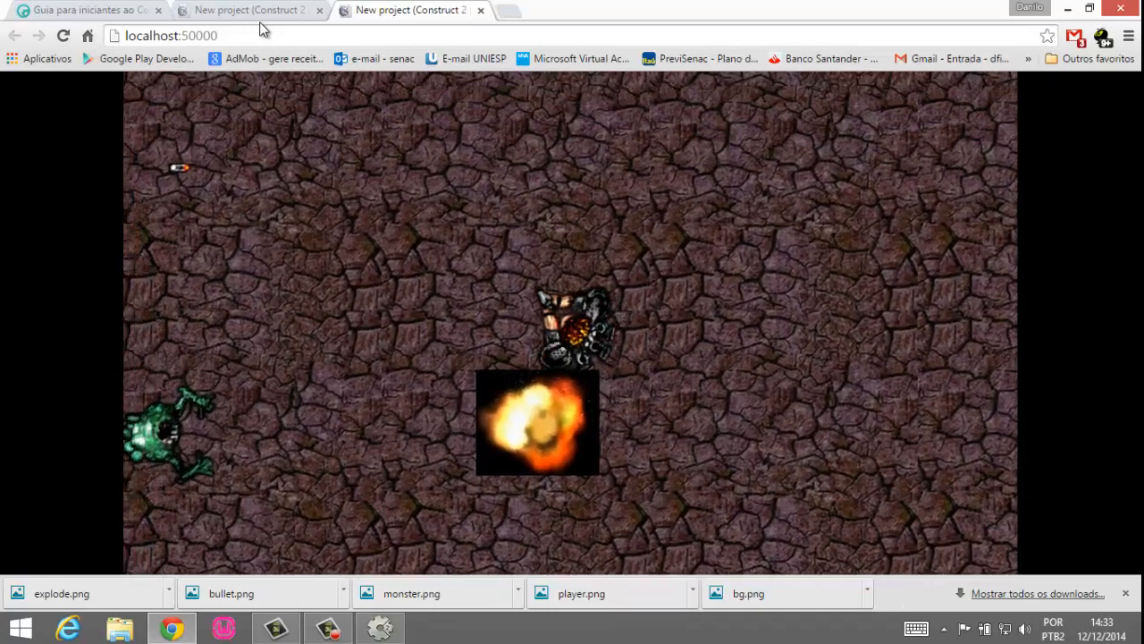
{"action": "key", "text": "Down"}
{"action": "key", "text": "Right"}
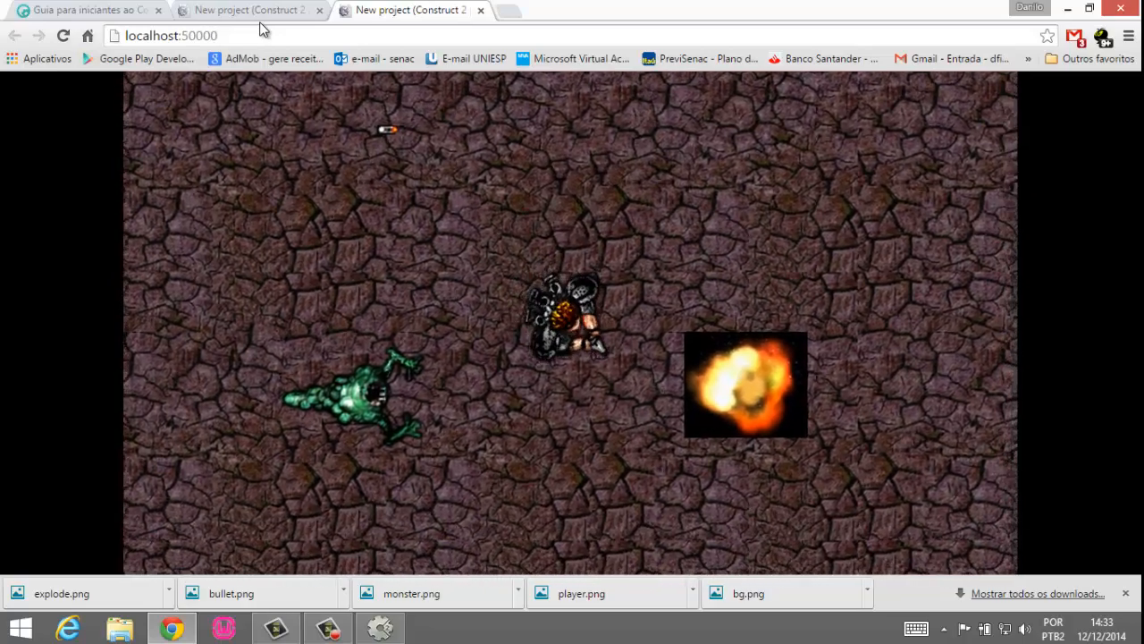
{"action": "key", "text": "Up"}
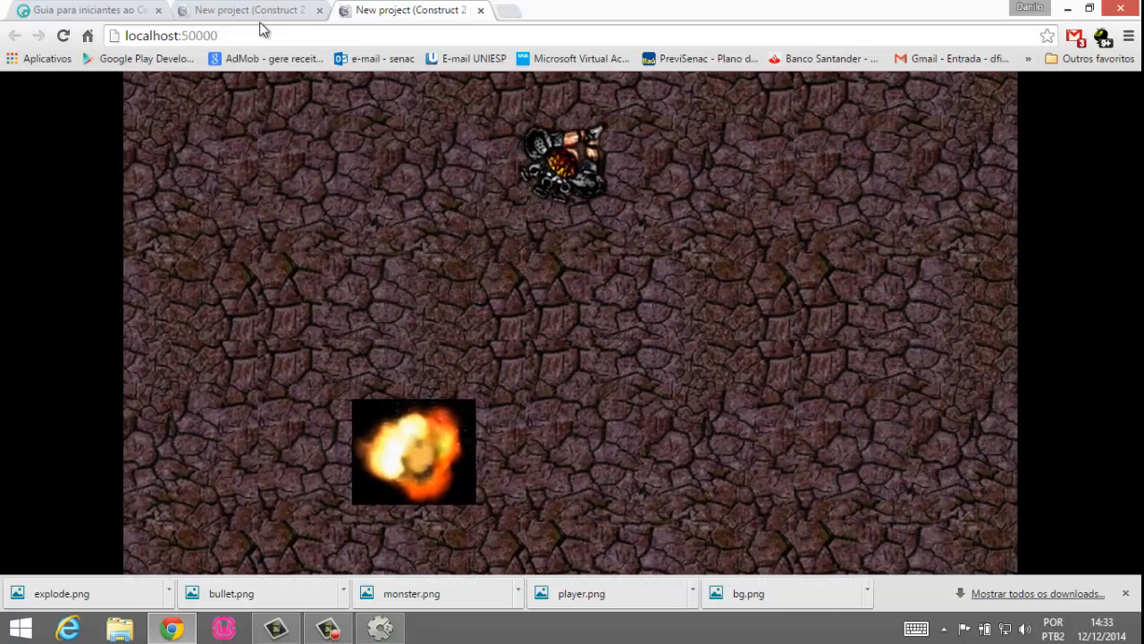
{"action": "key", "text": "Down"}
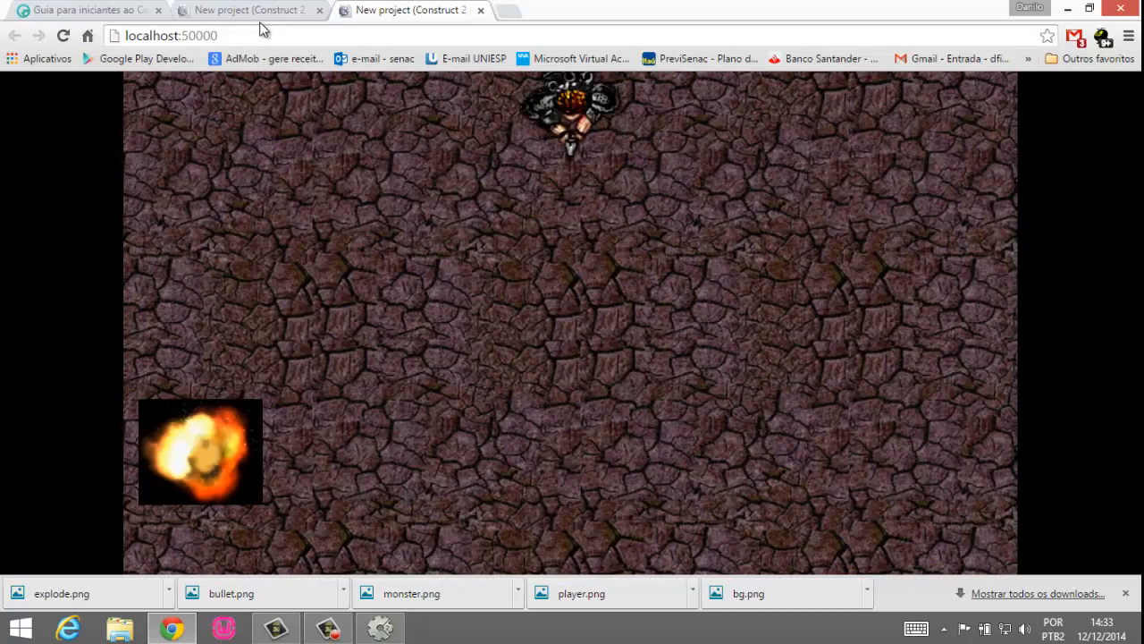
{"action": "key", "text": "Right"}
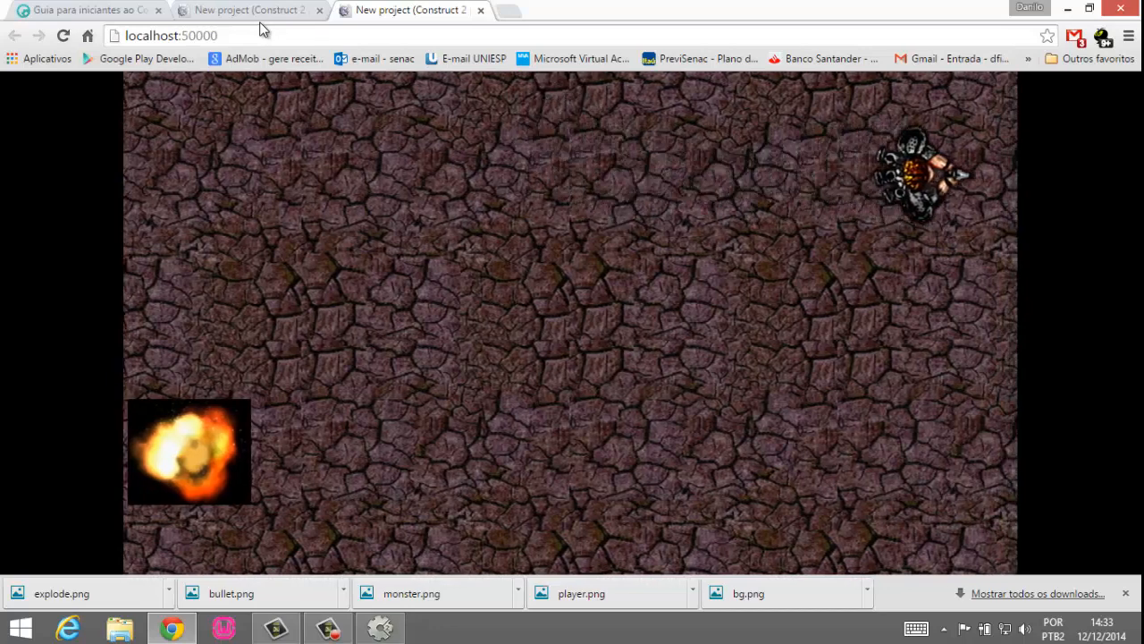
{"action": "key", "text": "Left"}
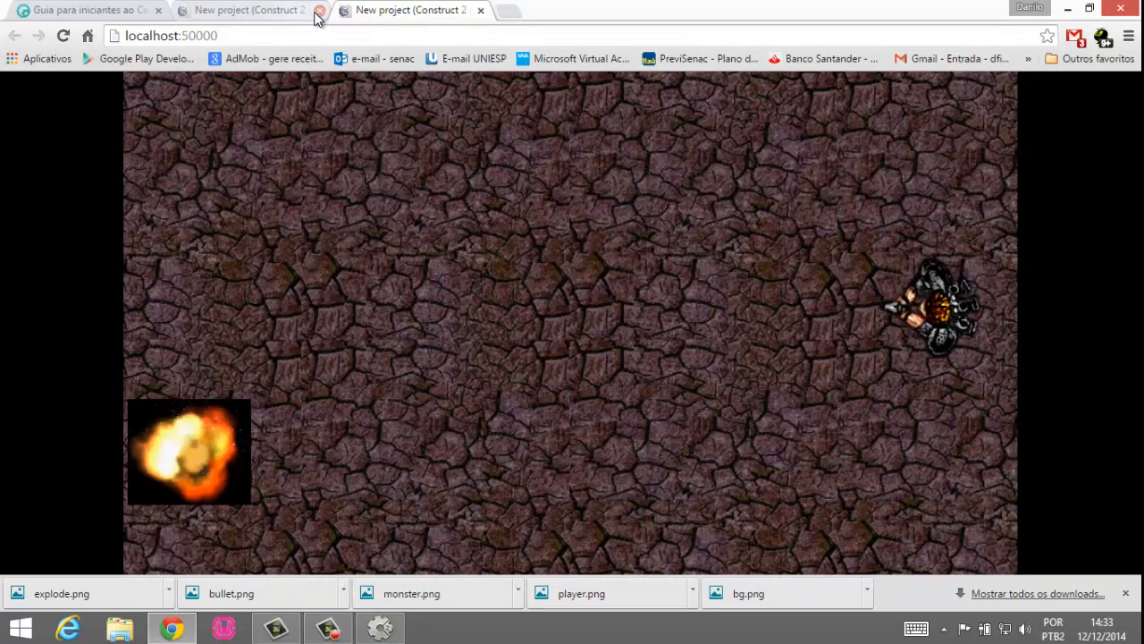
Close both game preview tabs in the browser and switch back to Construct 2
{"action": "left_click", "coordinate": [319, 12]}
{"action": "left_click", "coordinate": [318, 12]}
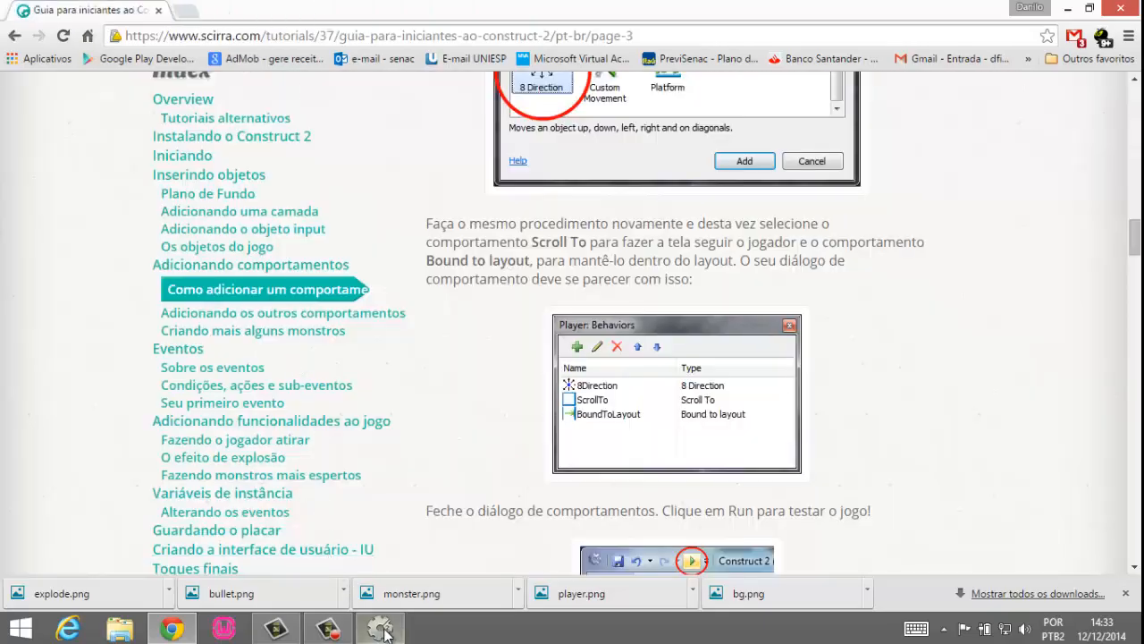
{"action": "left_click", "coordinate": [382, 631]}
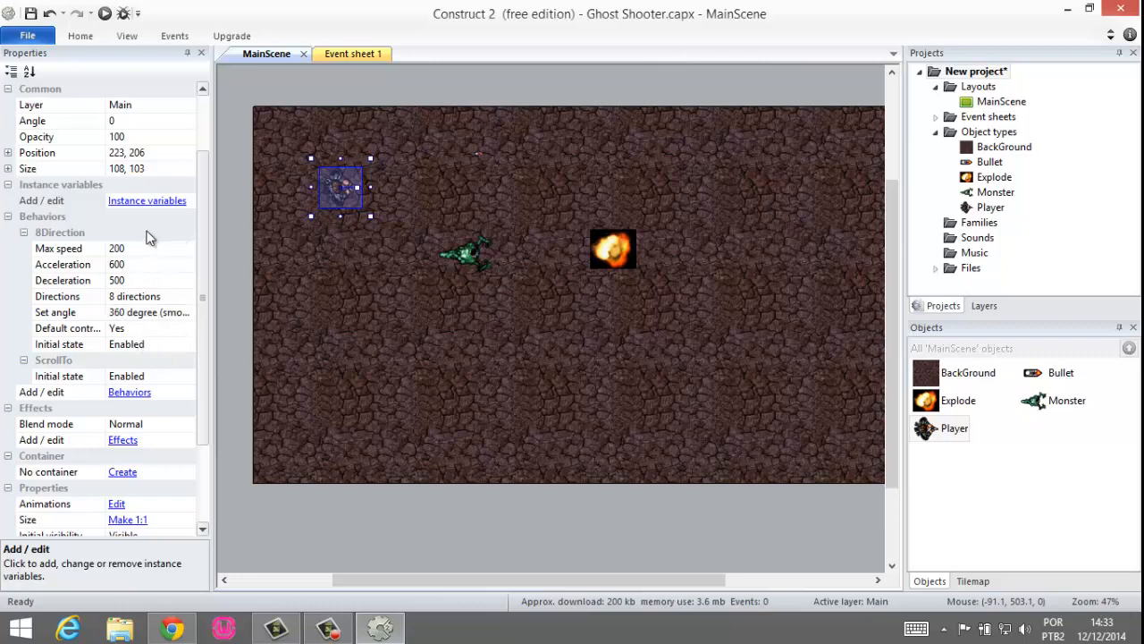
Add the Bound to layout behavior to the Player sprite and close its behaviors dialog
{"action": "left_click", "coordinate": [130, 392]}
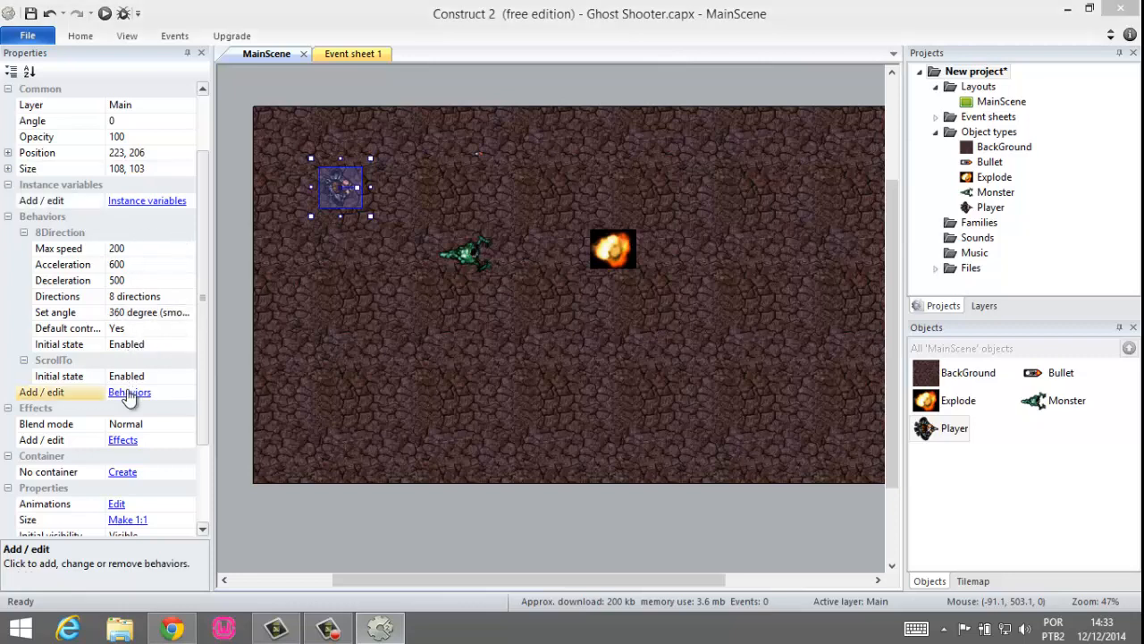
{"action": "left_click", "coordinate": [585, 174]}
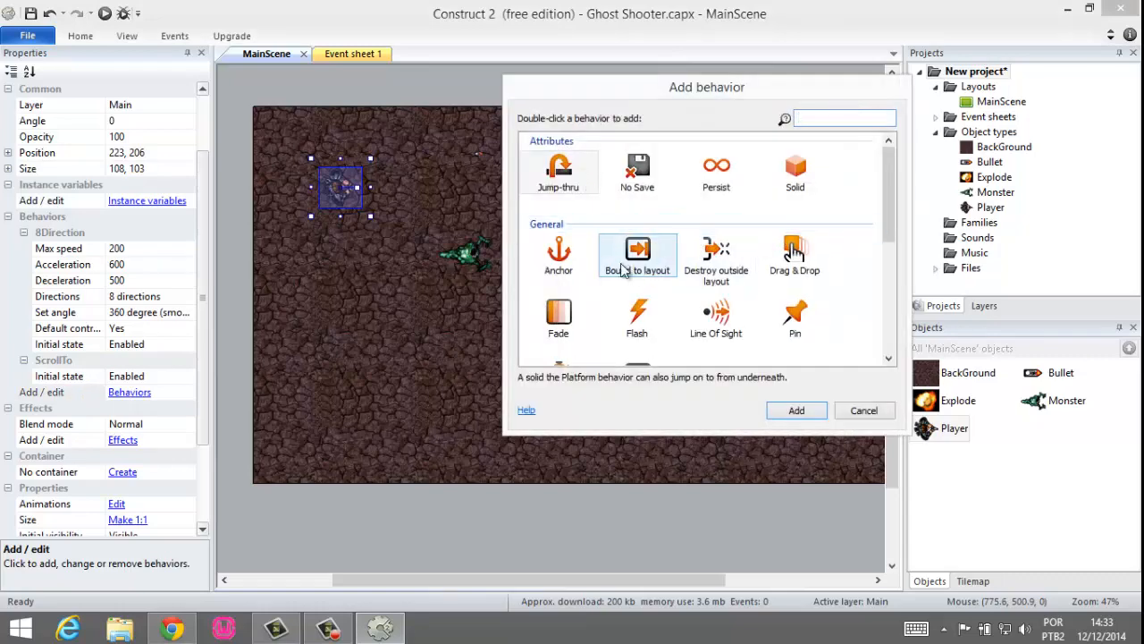
{"action": "double_click", "coordinate": [639, 254]}
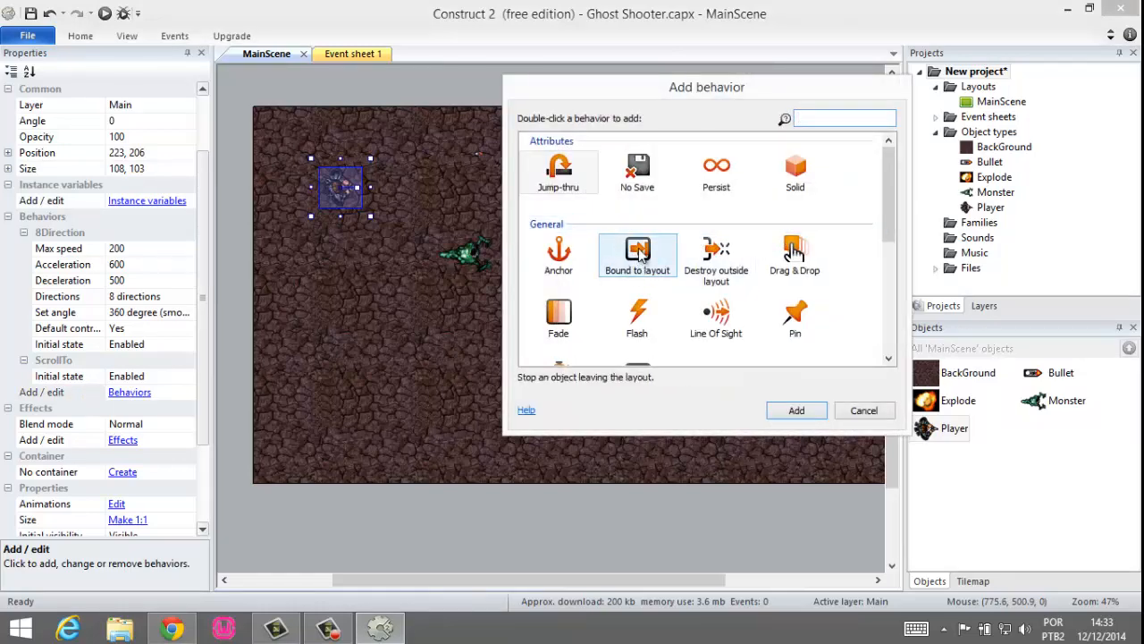
{"action": "left_click", "coordinate": [837, 151]}
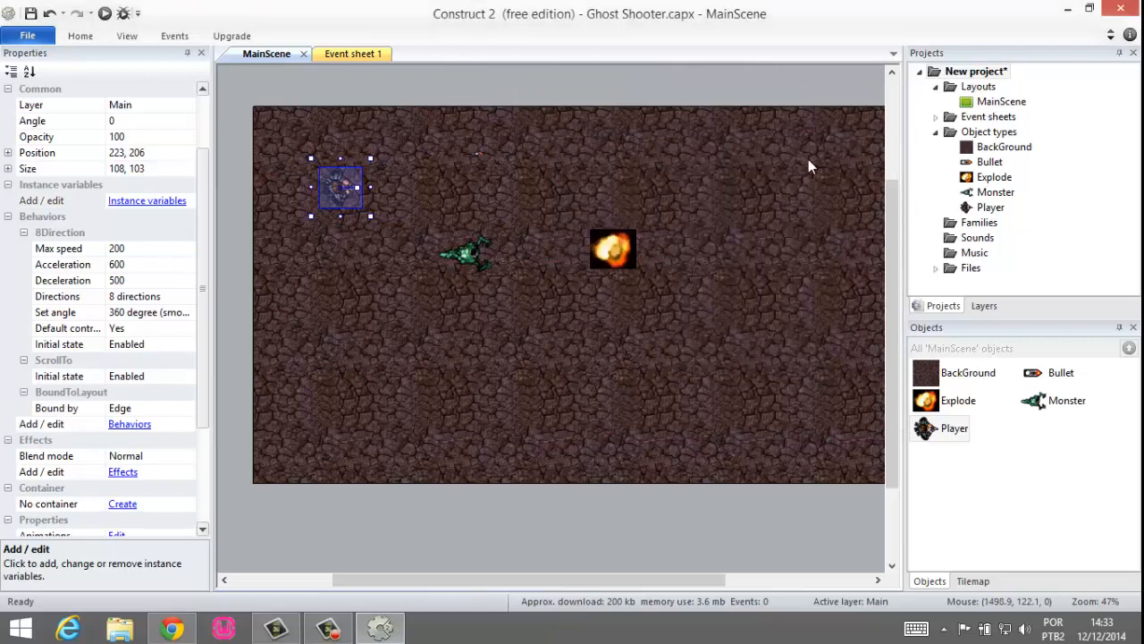
Run the layout preview and steer the player in all directions to test that it stays within the layout
{"action": "left_click", "coordinate": [105, 13]}
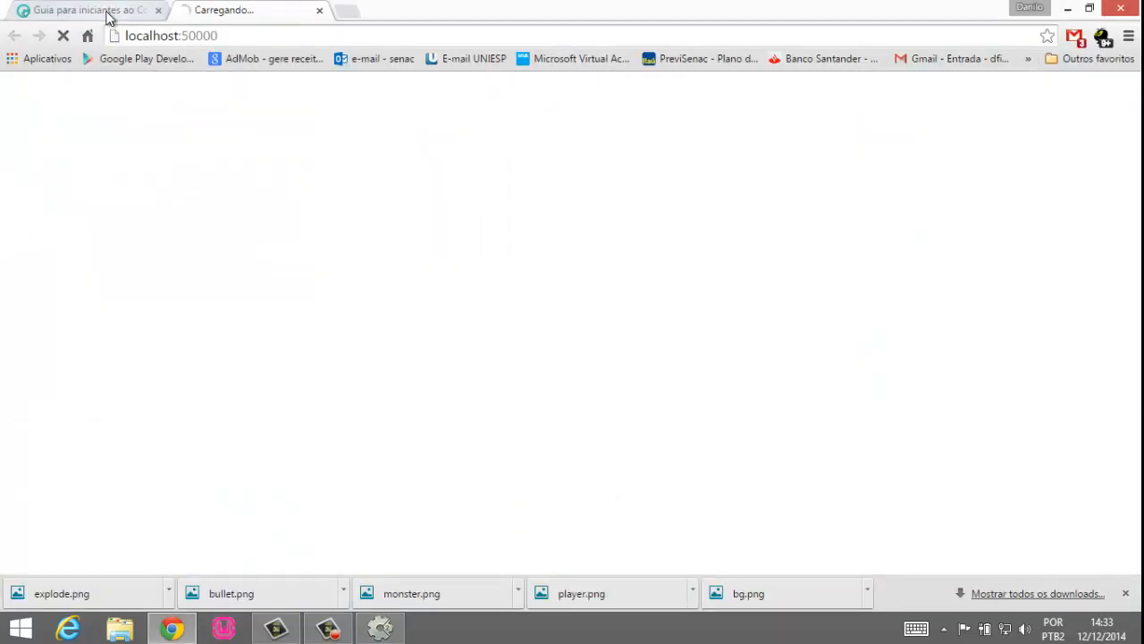
{"action": "key", "text": "Left"}
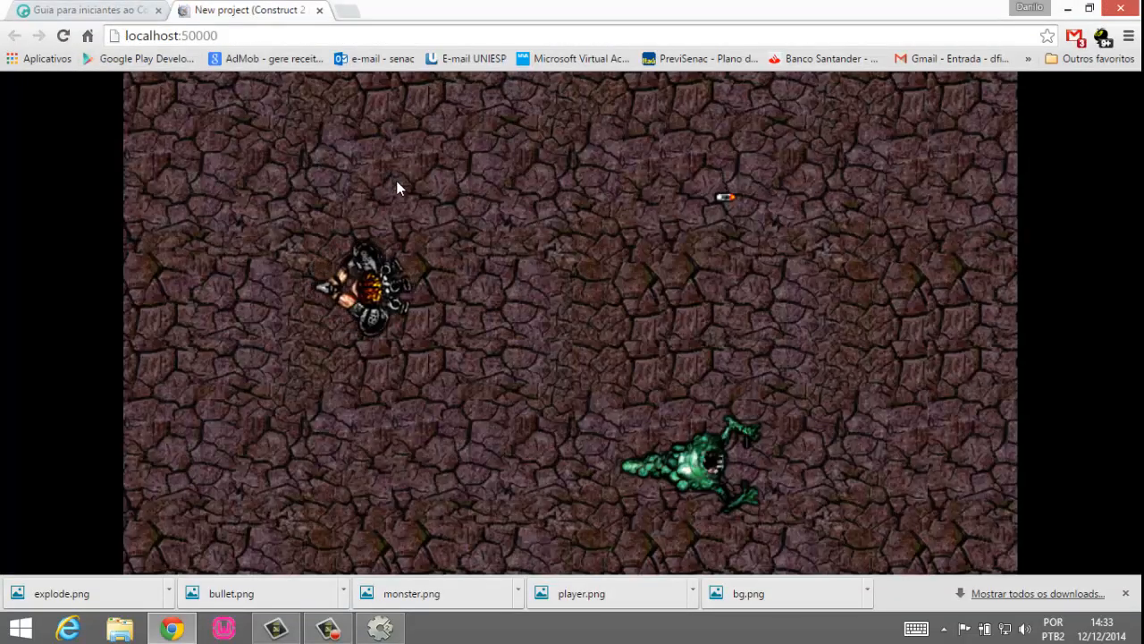
{"action": "key", "text": "Right"}
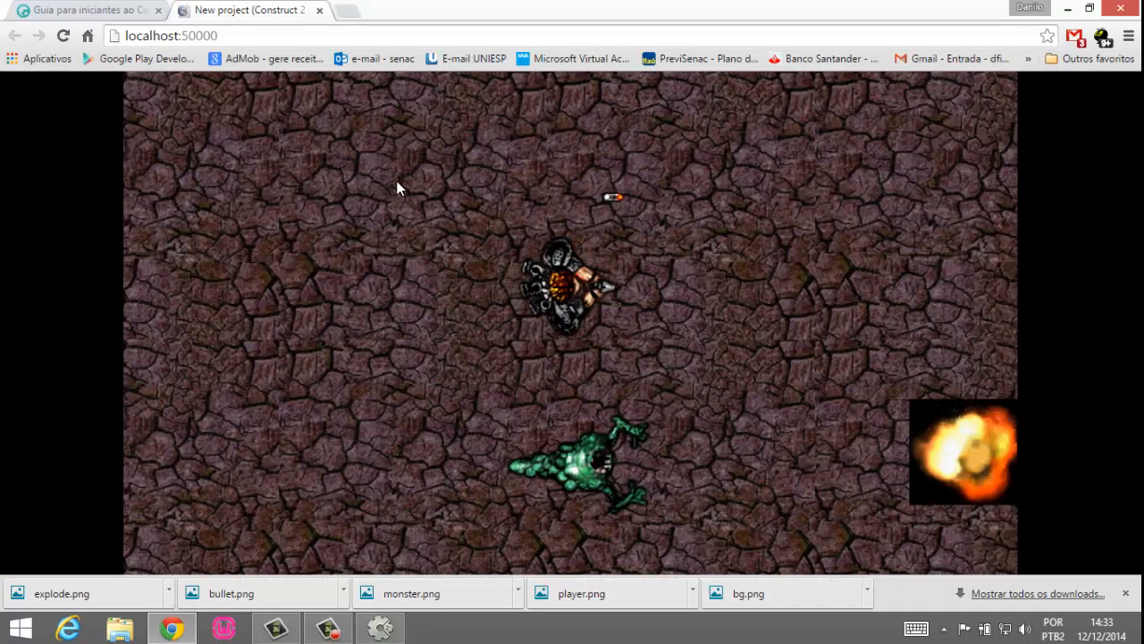
{"action": "key", "text": "Down"}
{"action": "key", "text": "Left"}
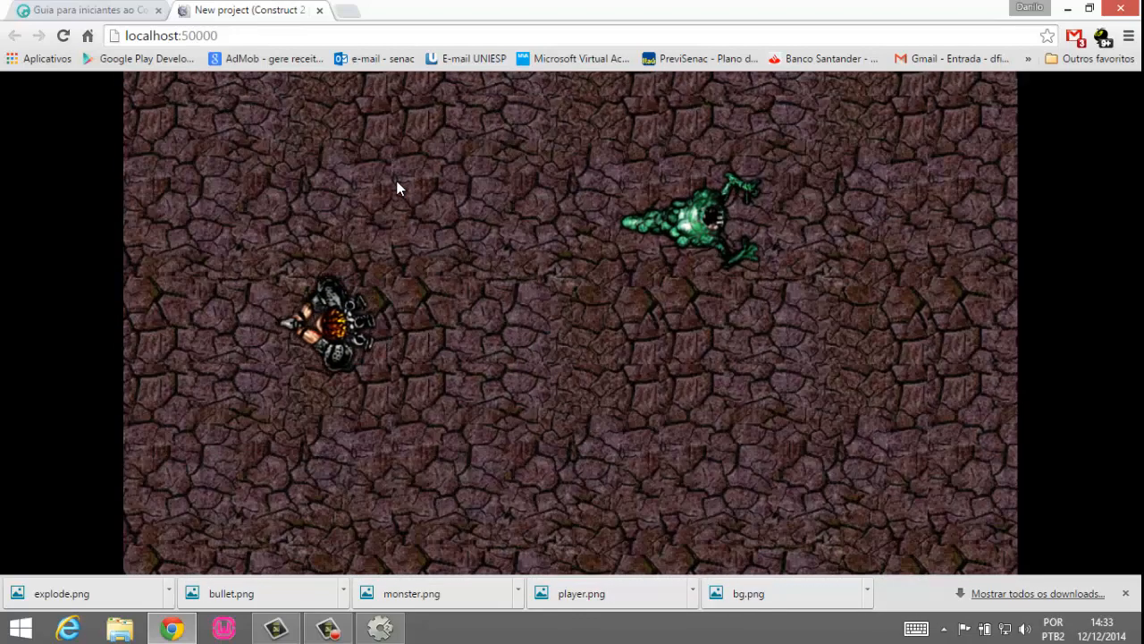
{"action": "key", "text": "Up"}
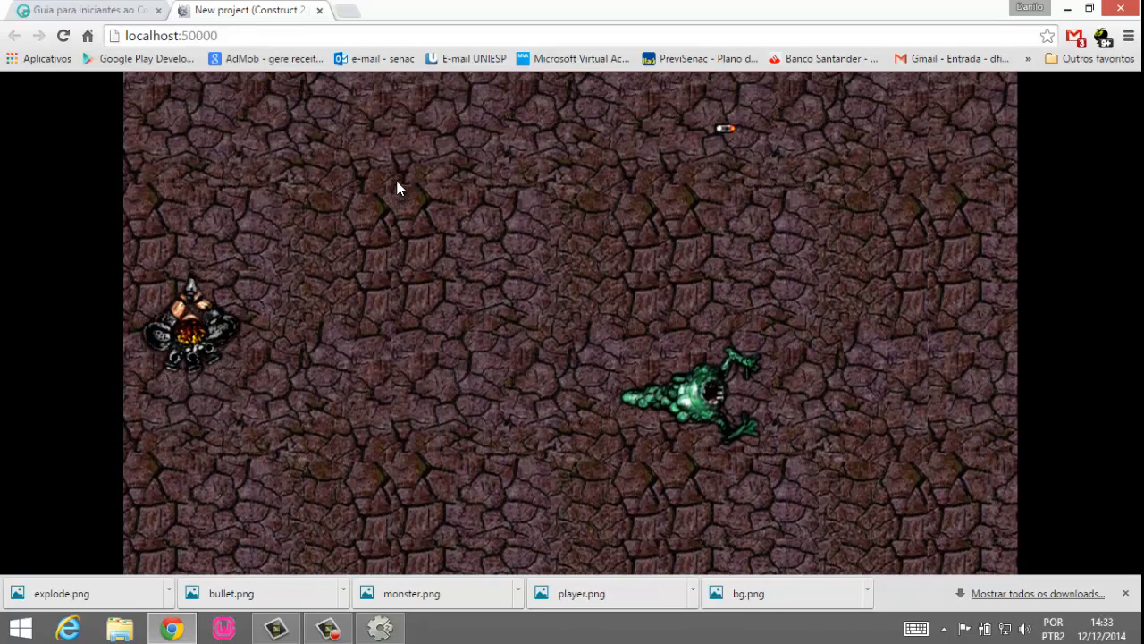
{"action": "key", "text": "Right"}
{"action": "key", "text": "Down"}
{"action": "key", "text": "Left"}
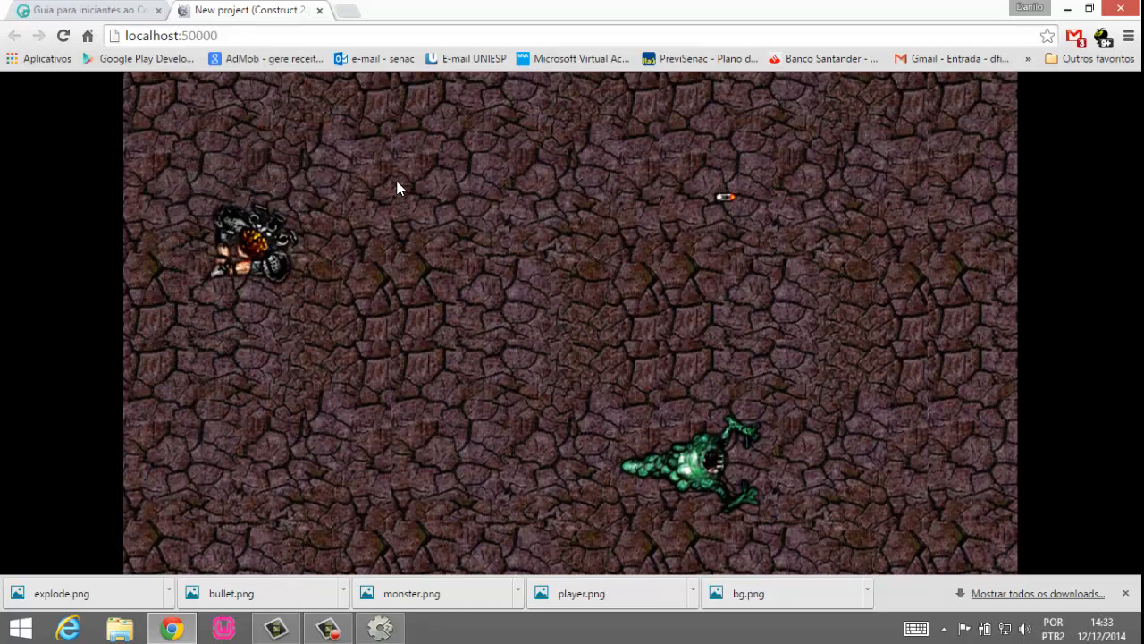
{"action": "key", "text": "Right"}
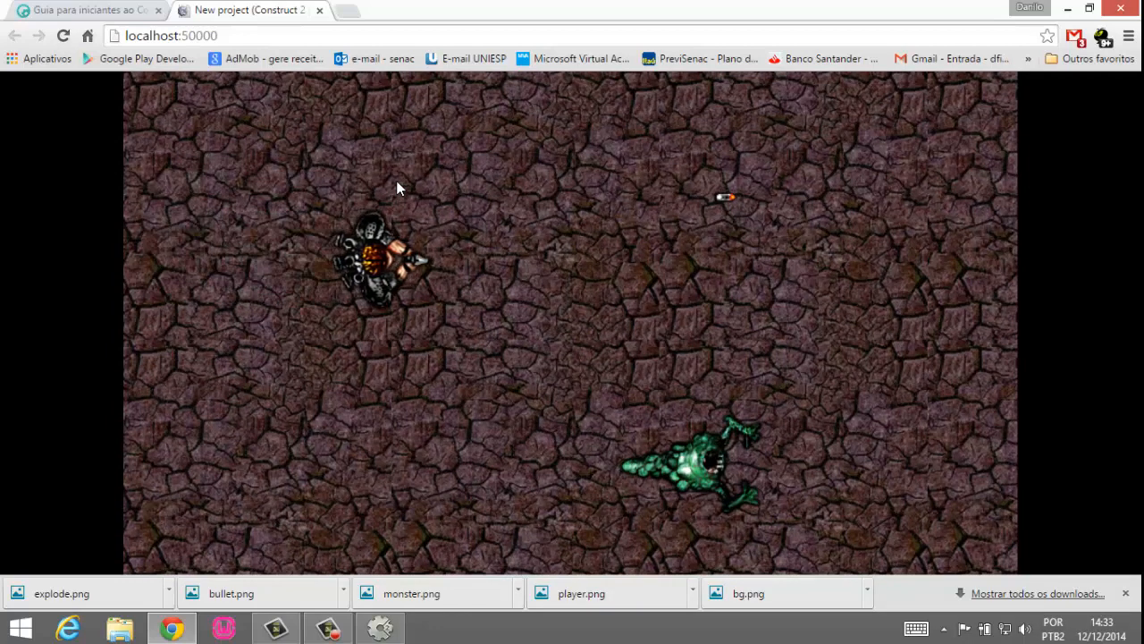
{"action": "key", "text": "Down"}
{"action": "key", "text": "Right"}
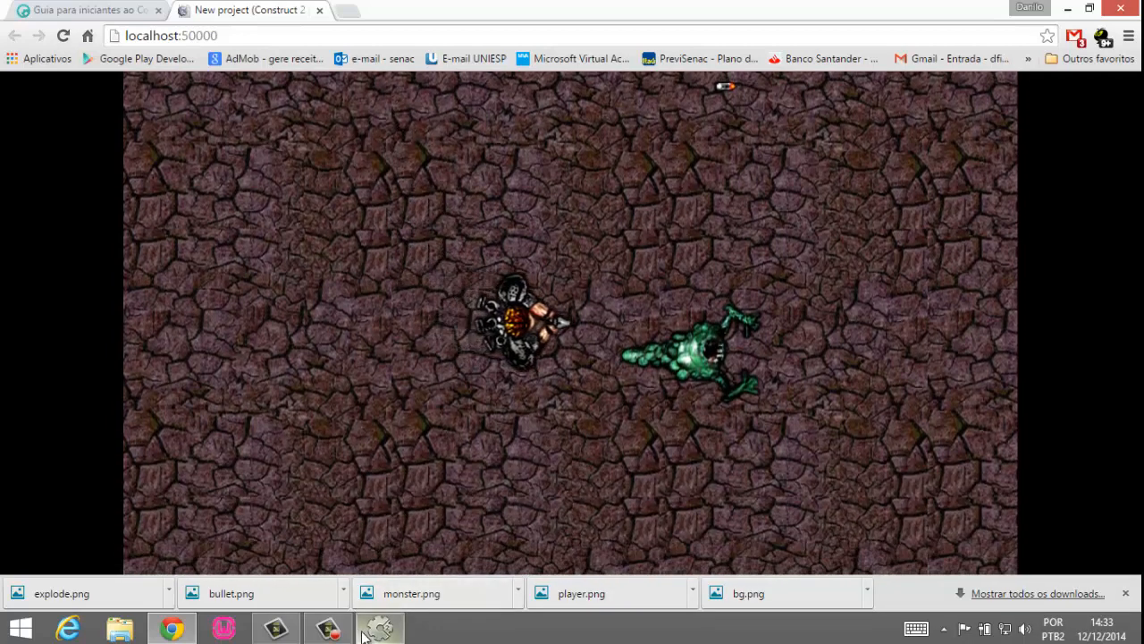
Close the game preview tab in the browser and switch back to Construct 2
{"action": "mouse_move", "coordinate": [331, 629]}
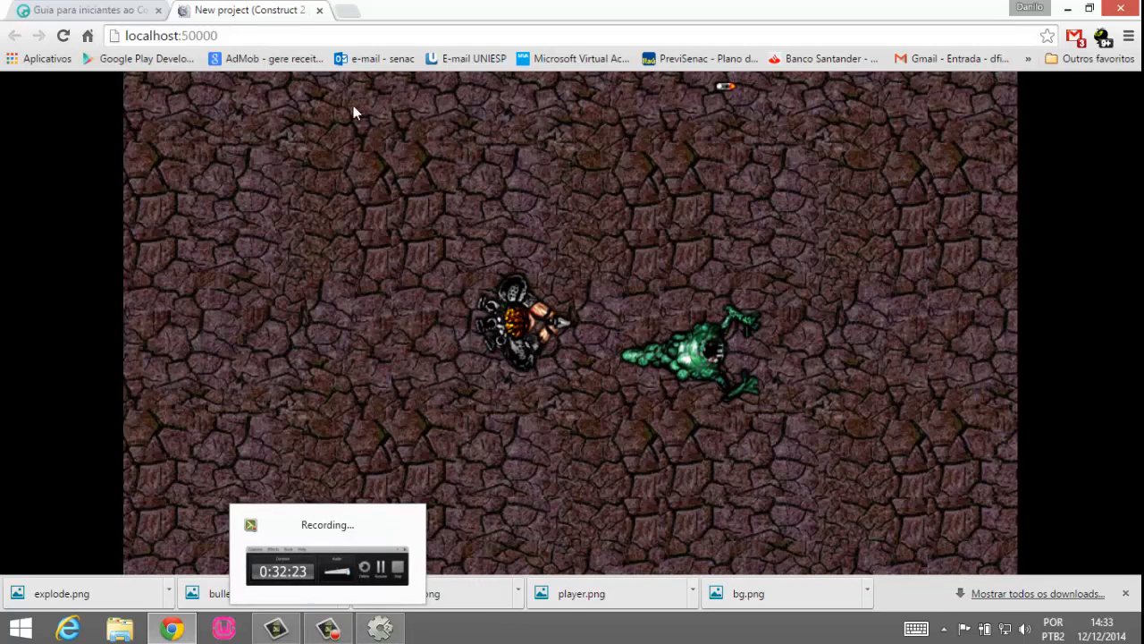
{"action": "left_click", "coordinate": [321, 11]}
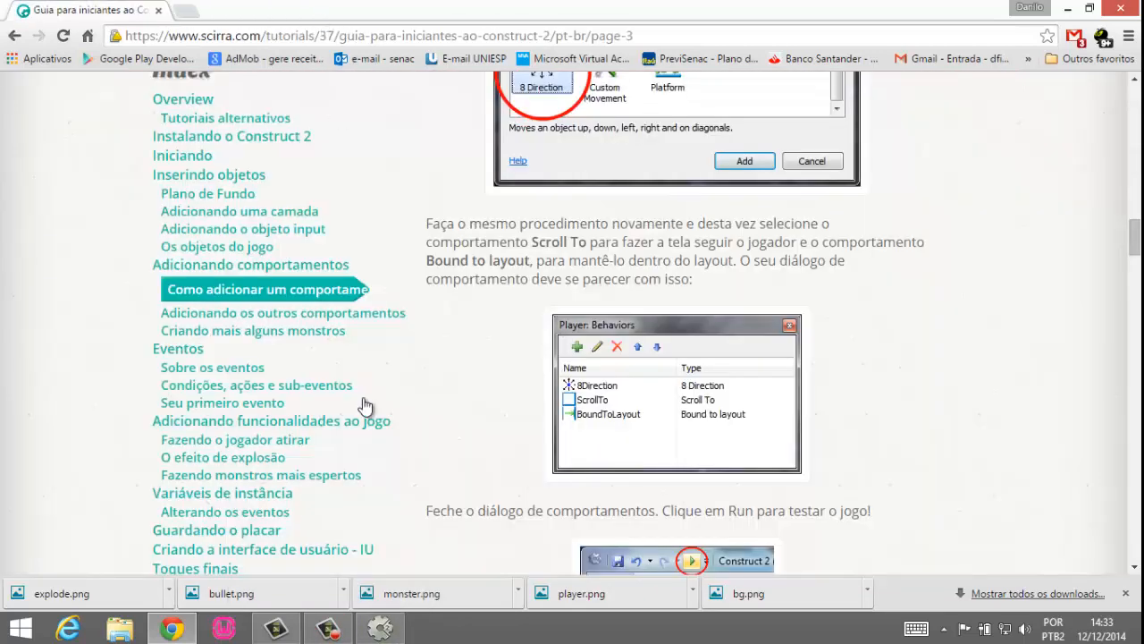
{"action": "left_click", "coordinate": [376, 629]}
{"action": "left_click", "coordinate": [328, 629]}
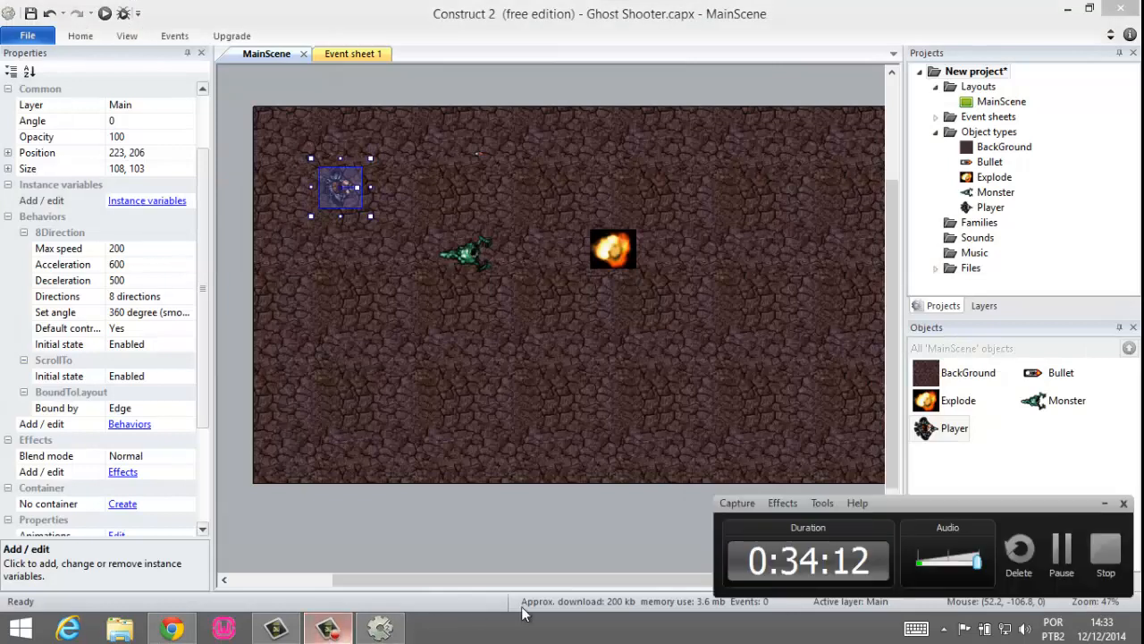
{"action": "left_click", "coordinate": [1061, 550]}
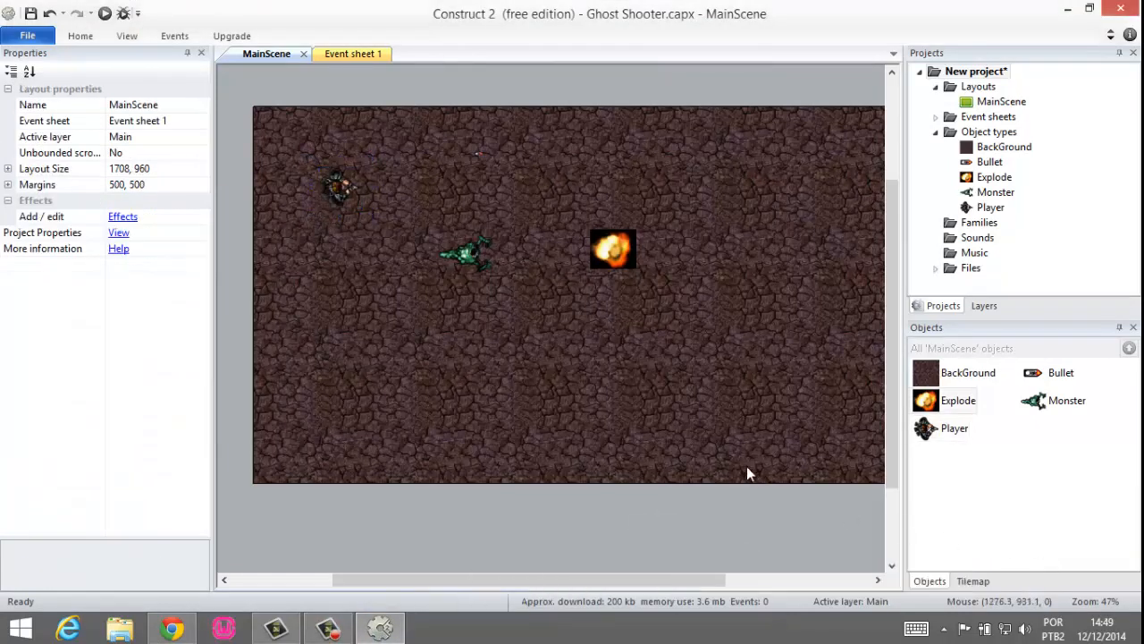
Add the Bullet movement behavior to the Monster sprite and close its behaviors dialog
{"action": "left_click", "coordinate": [338, 183]}
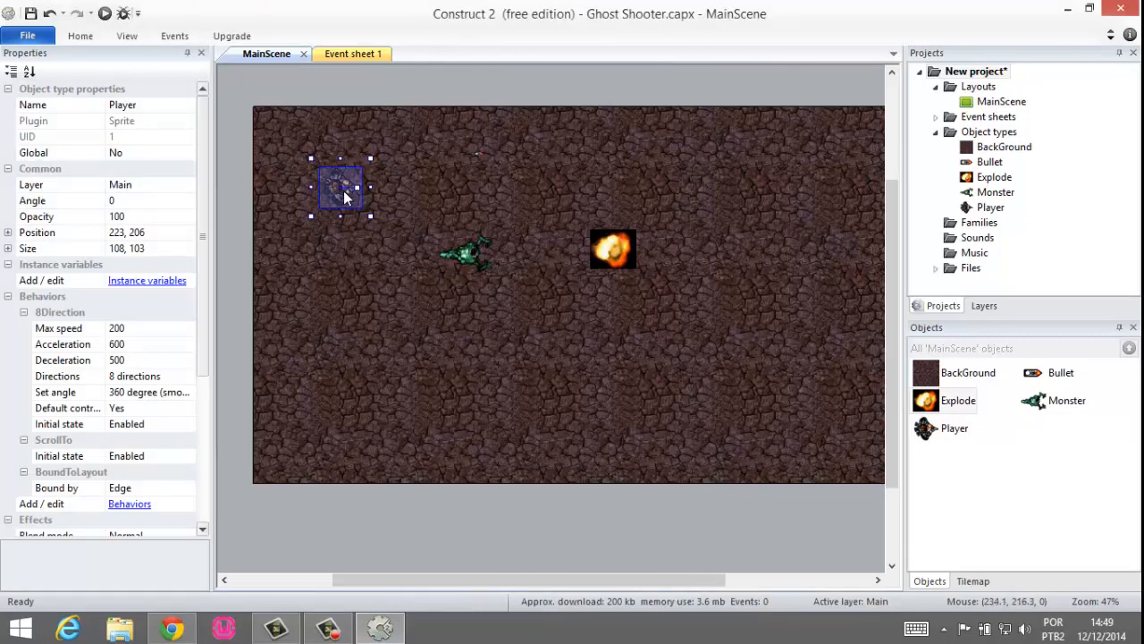
{"action": "left_click", "coordinate": [472, 266]}
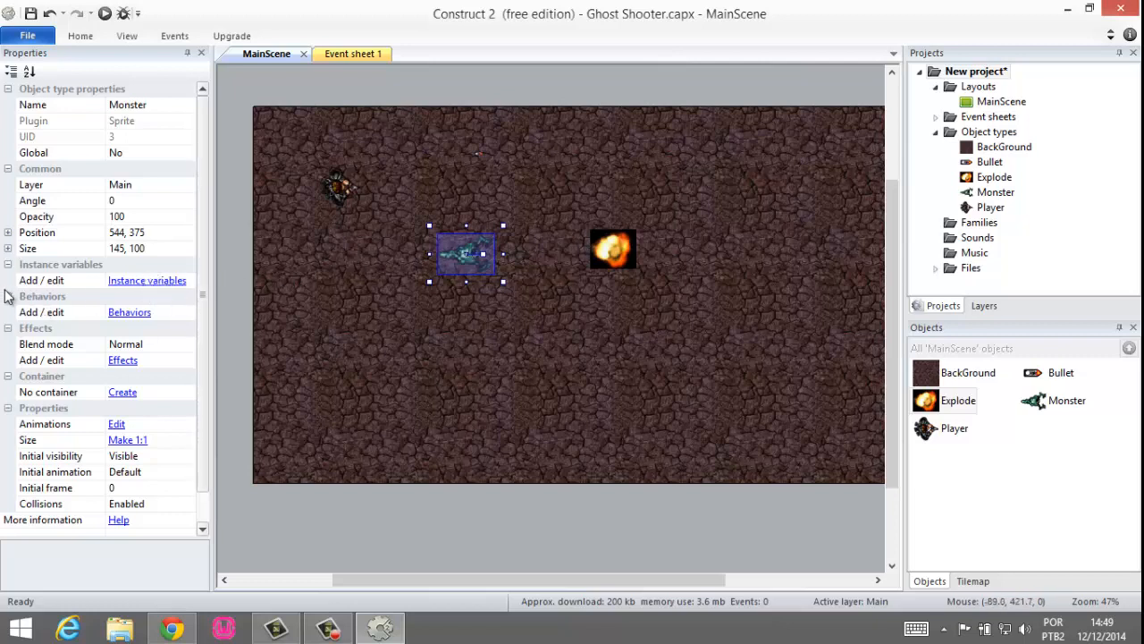
{"action": "left_click", "coordinate": [118, 317]}
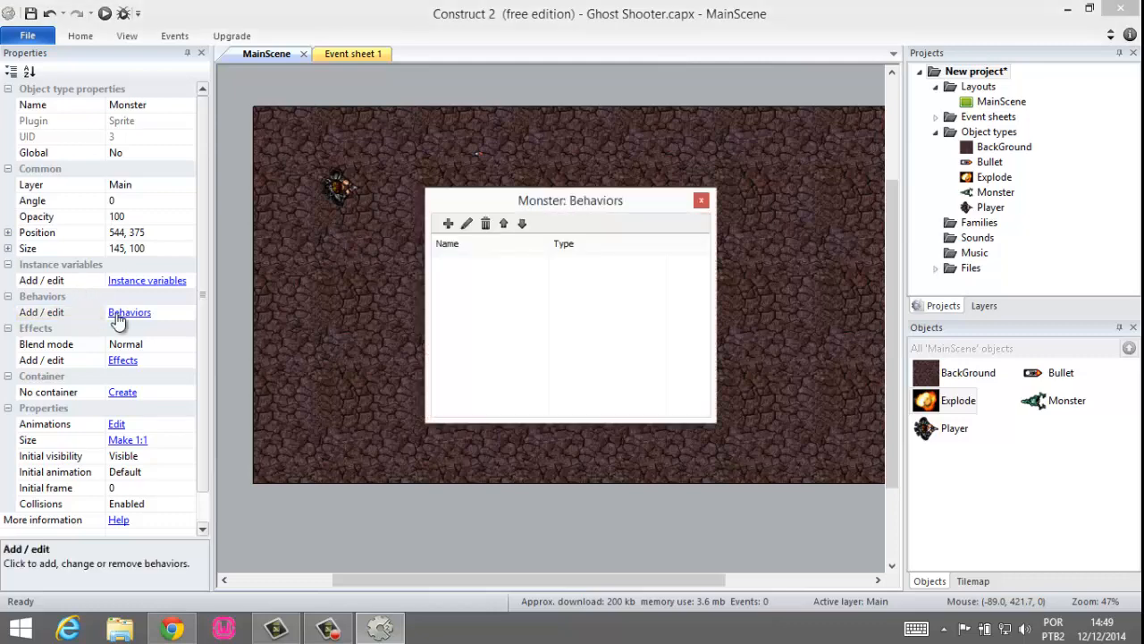
{"action": "left_click", "coordinate": [447, 223]}
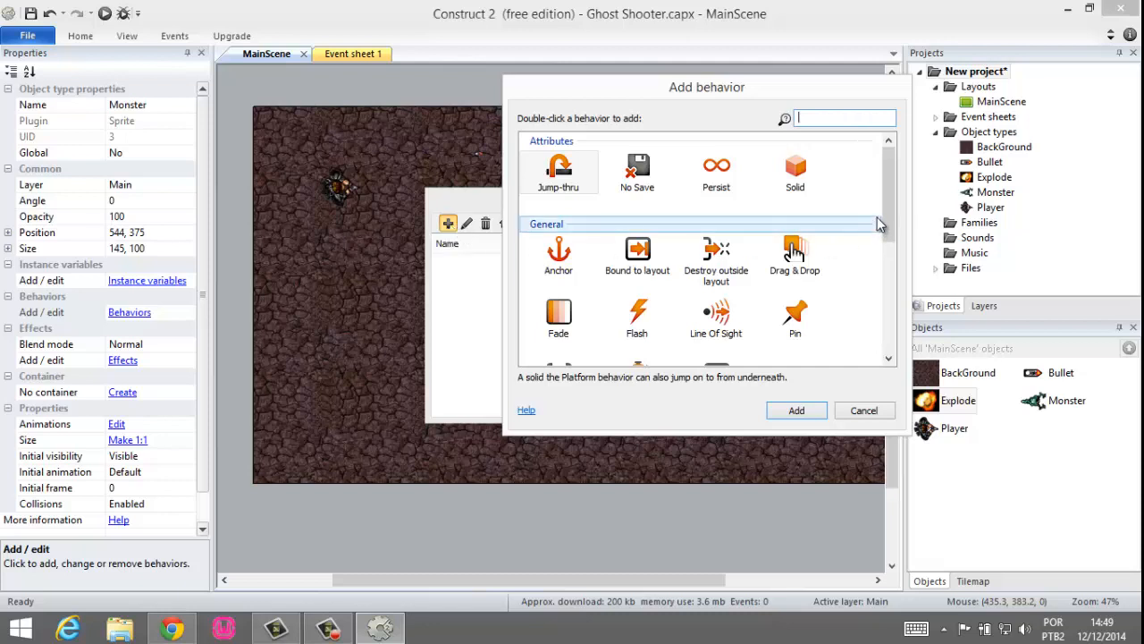
{"action": "type", "text": "b"}
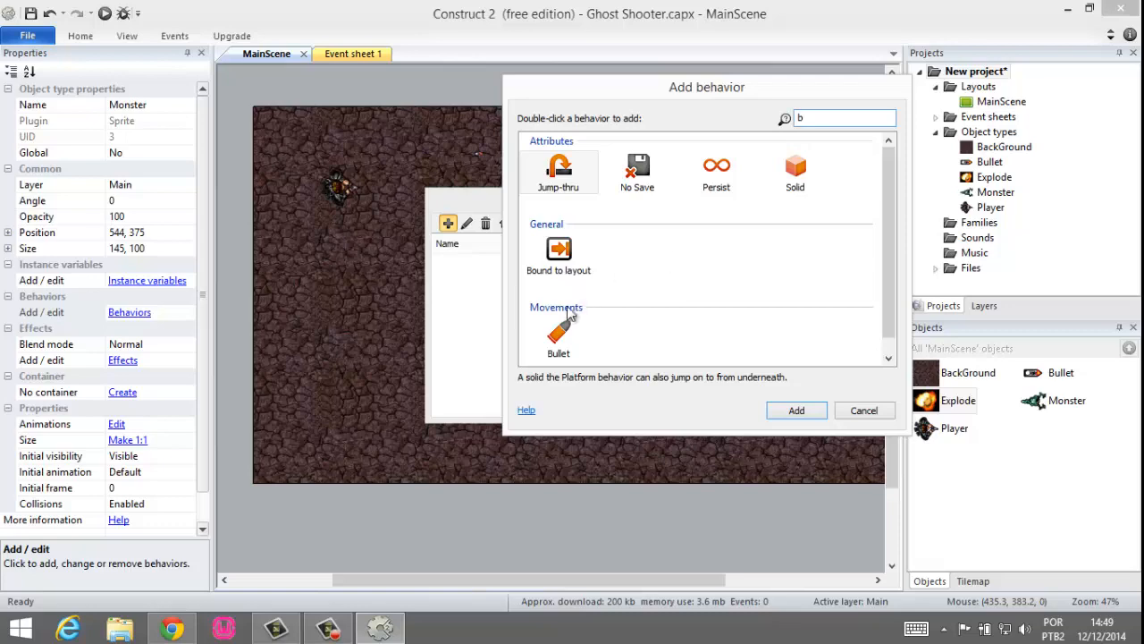
{"action": "double_click", "coordinate": [557, 338]}
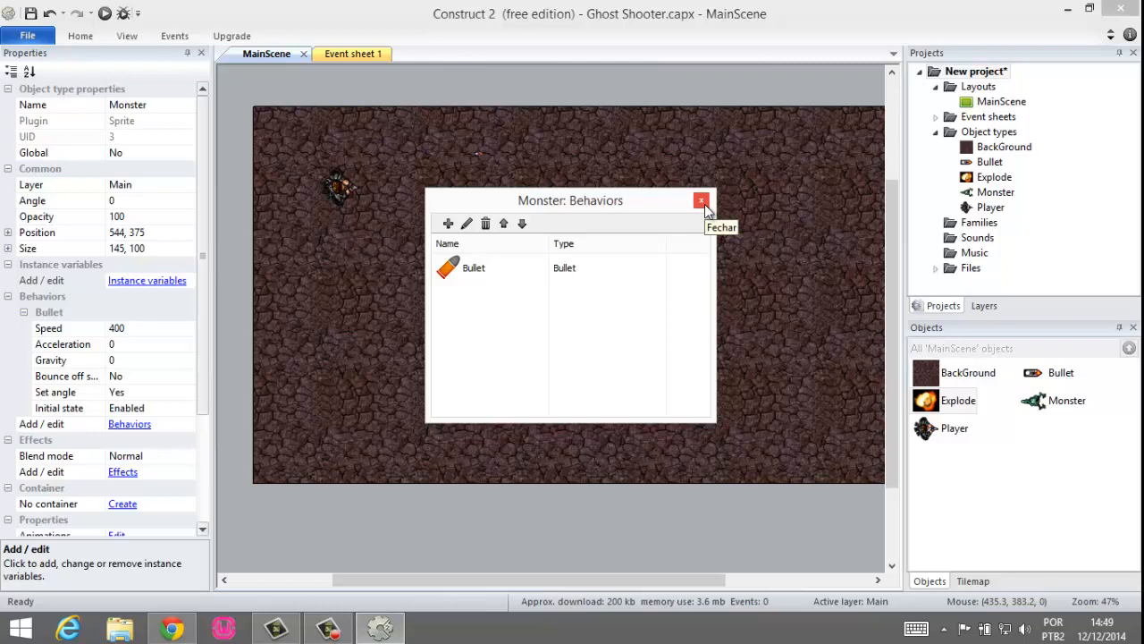
{"action": "left_click", "coordinate": [702, 200]}
Move the Monster sprite horizontally to just below the Player in the layout and deselect it
{"action": "left_click", "coordinate": [555, 339]}
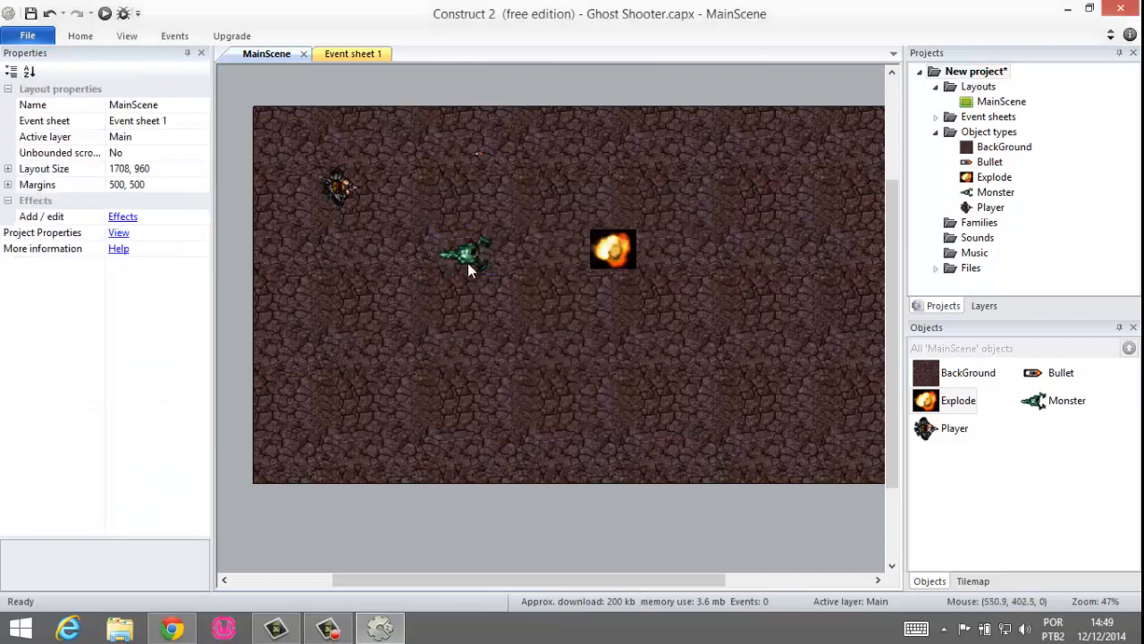
{"action": "left_click_drag", "start_coordinate": [469, 265], "coordinate": [348, 263]}
{"action": "left_click", "coordinate": [387, 324]}
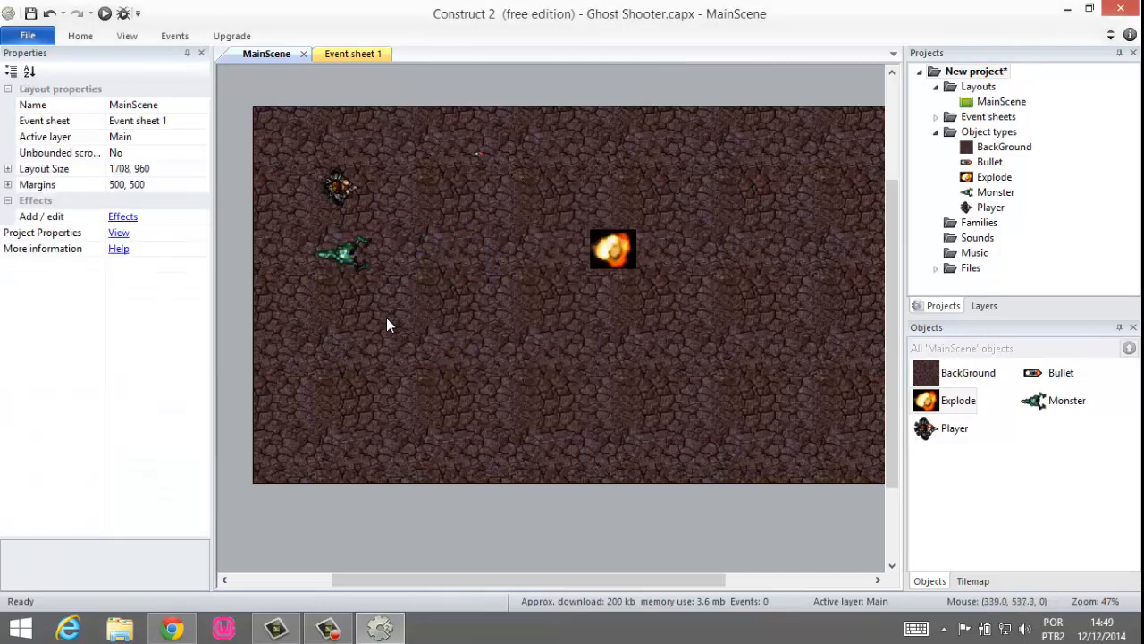
Run the layout preview, reload it to watch the Monster's movement, and return to Construct 2 with the preview closed
{"action": "left_click", "coordinate": [105, 12]}
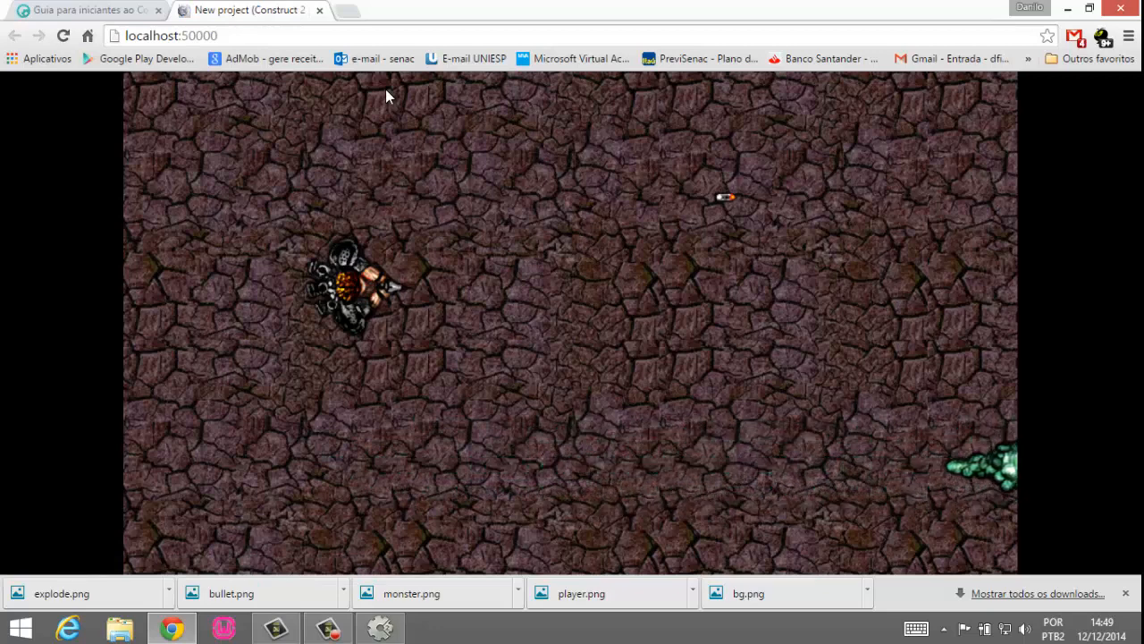
{"action": "key", "text": "F5"}
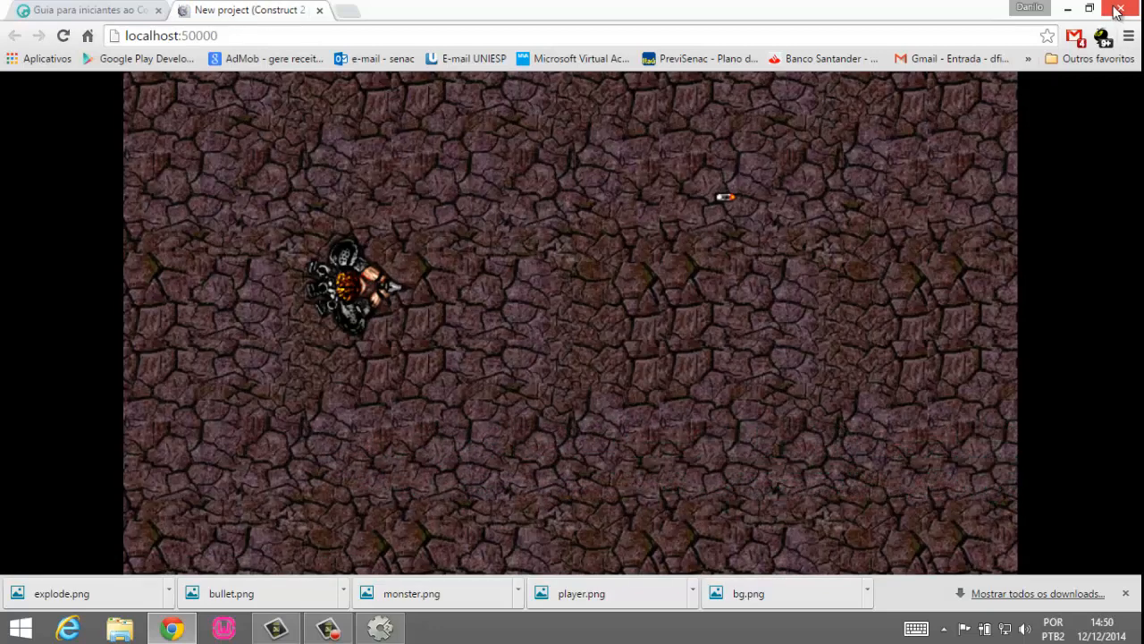
{"action": "left_click", "coordinate": [319, 10]}
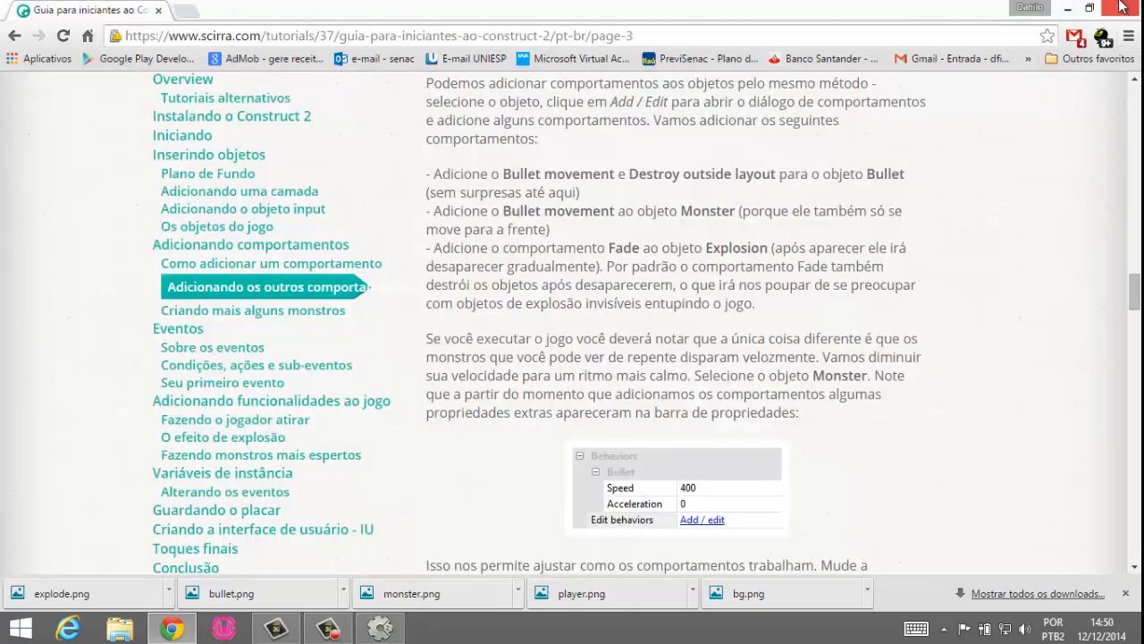
{"action": "key", "text": "alt+Tab"}
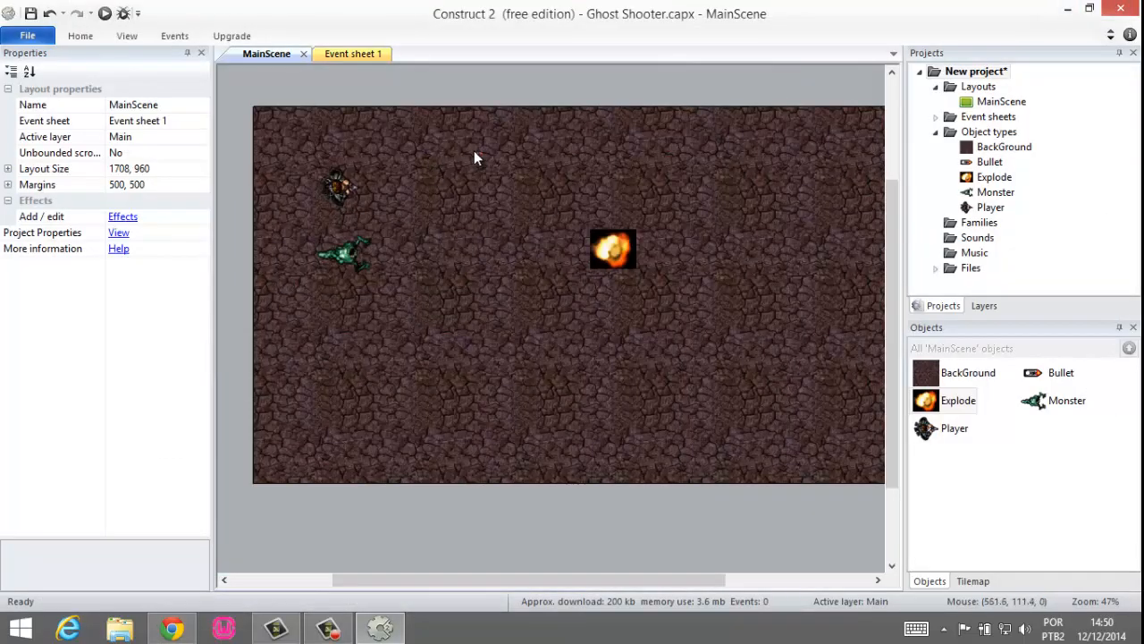
Add the Bullet movement behavior to the Bullet sprite
{"action": "left_click_drag", "start_coordinate": [479, 159], "coordinate": [479, 157]}
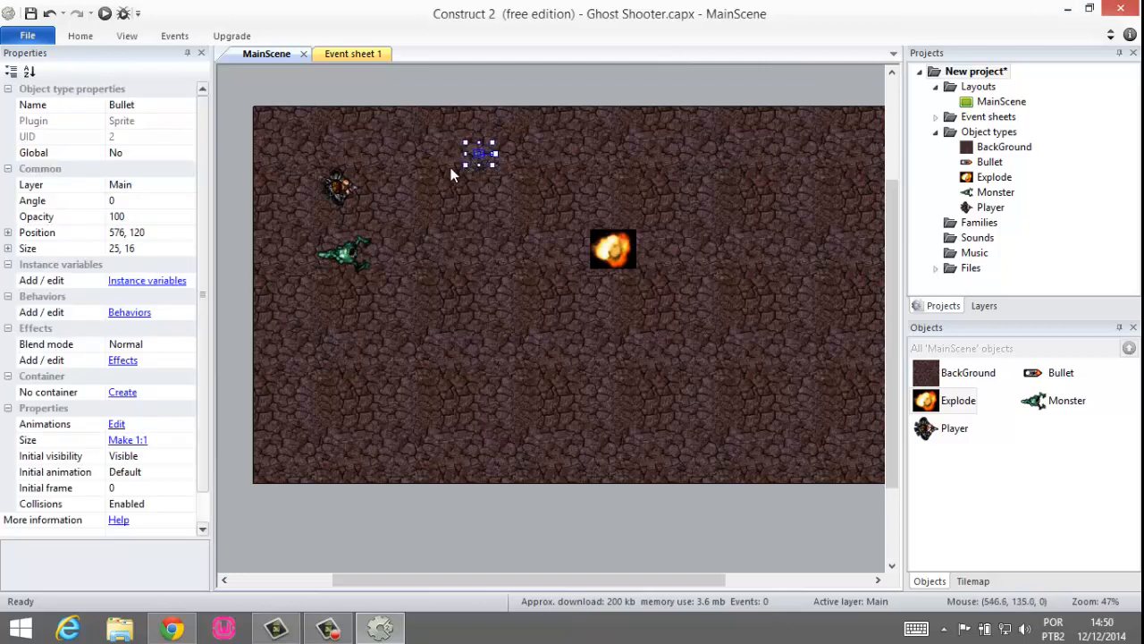
{"action": "scroll", "coordinate": [204, 240], "scroll_direction": "down", "scroll_amount": 1}
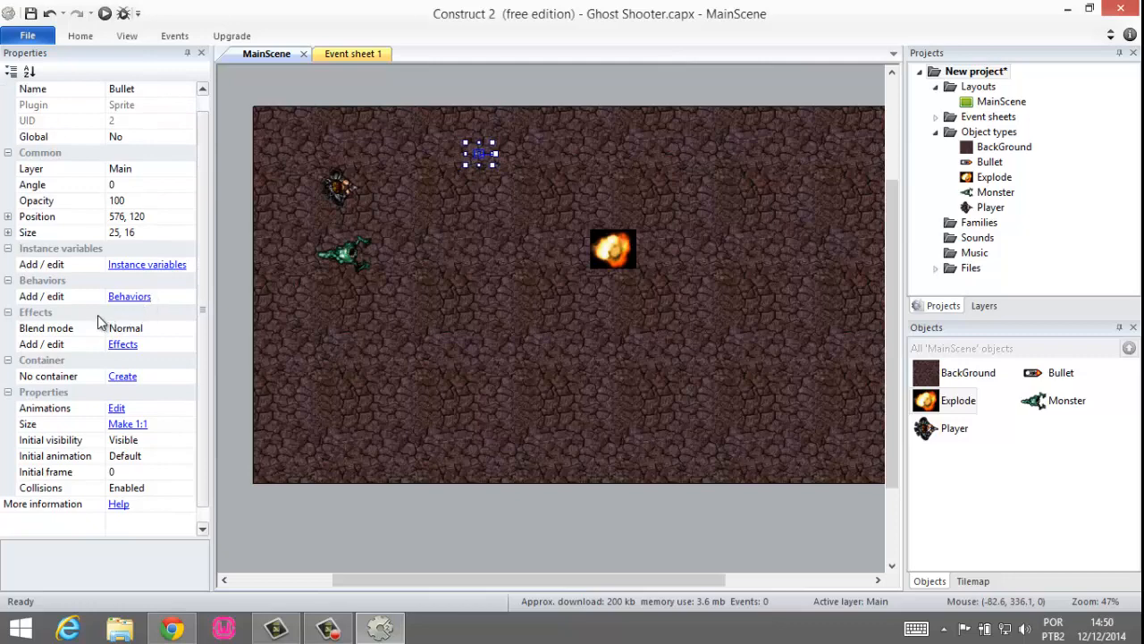
{"action": "left_click", "coordinate": [120, 298]}
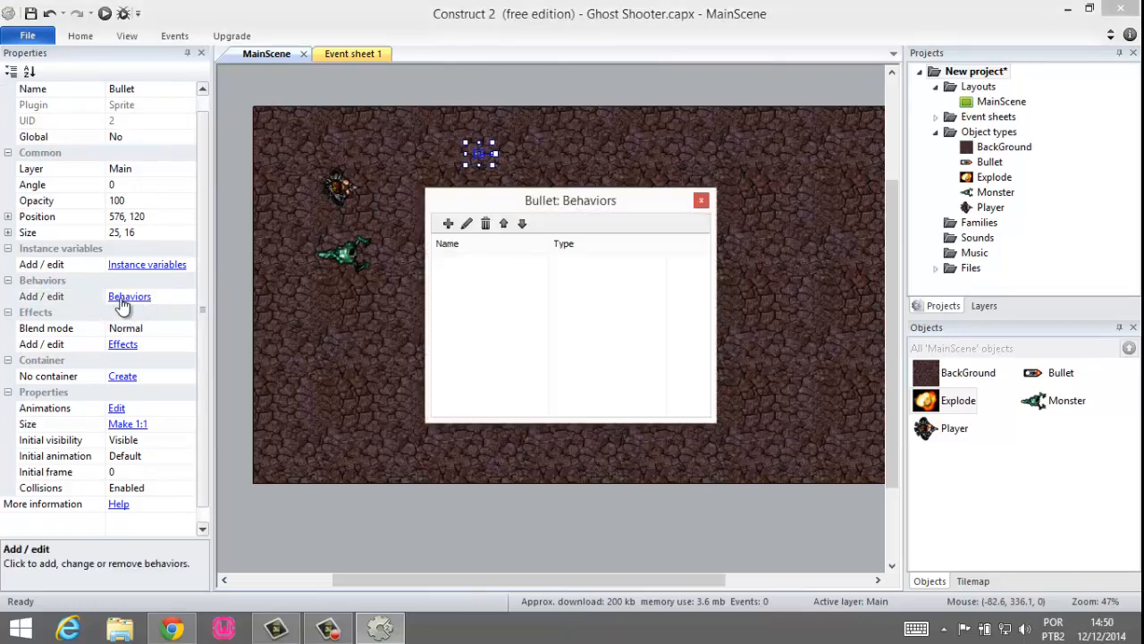
{"action": "left_click", "coordinate": [449, 224]}
{"action": "left_click", "coordinate": [631, 258]}
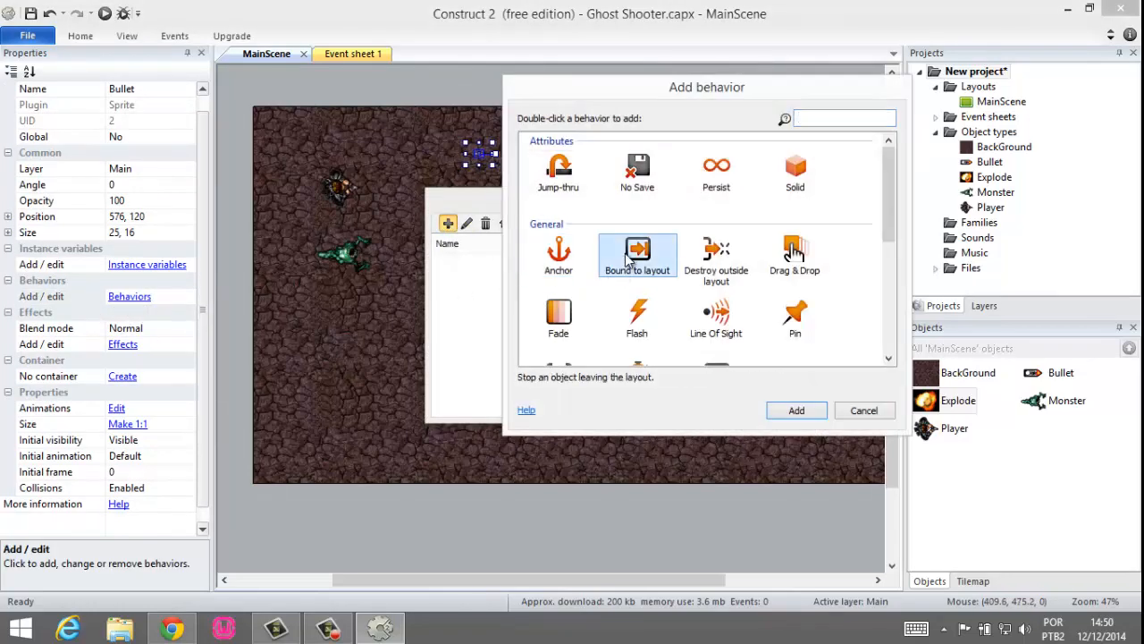
{"action": "scroll", "coordinate": [630, 258], "scroll_direction": "down", "scroll_amount": 5}
{"action": "left_click", "coordinate": [637, 195]}
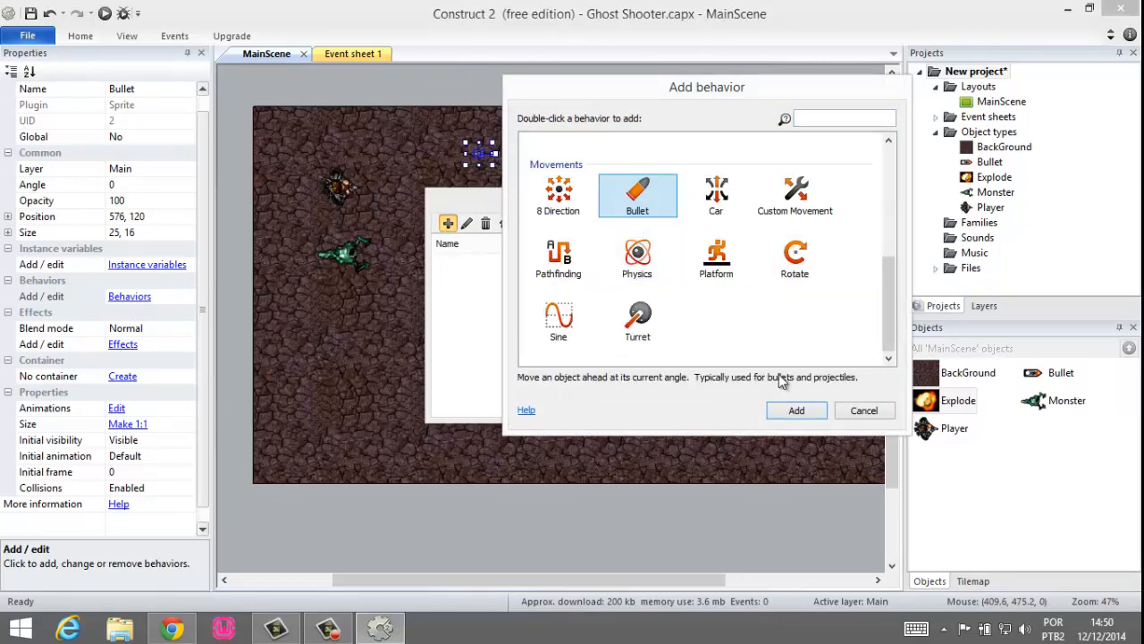
{"action": "left_click", "coordinate": [796, 411]}
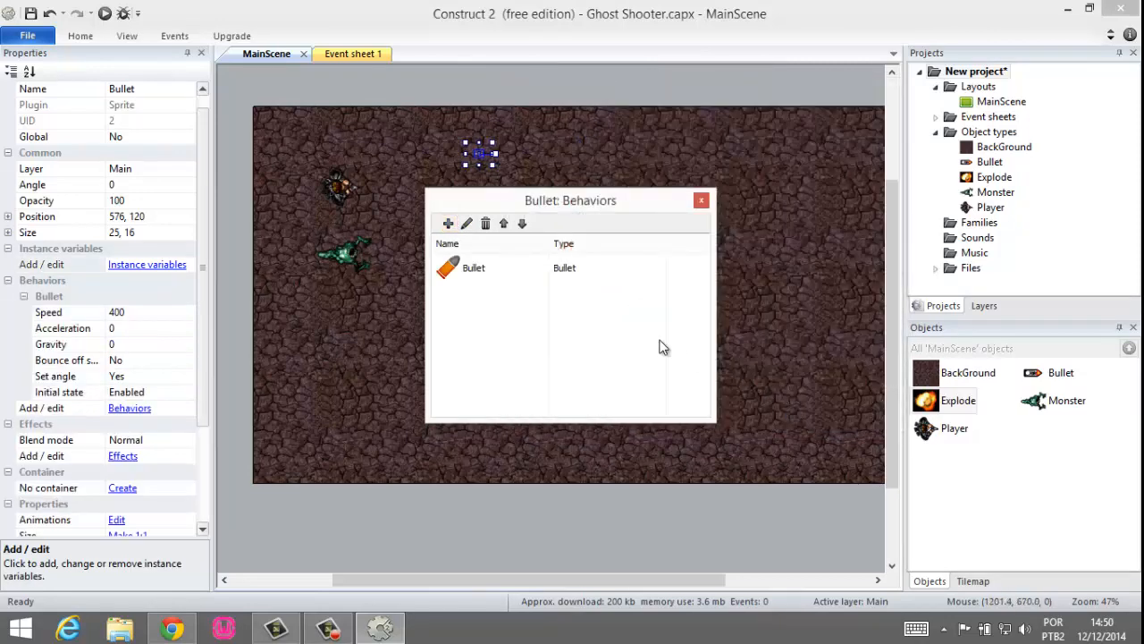
Add the Destroy outside layout behavior to the Bullet sprite and close its behaviors dialog
{"action": "left_click", "coordinate": [448, 224]}
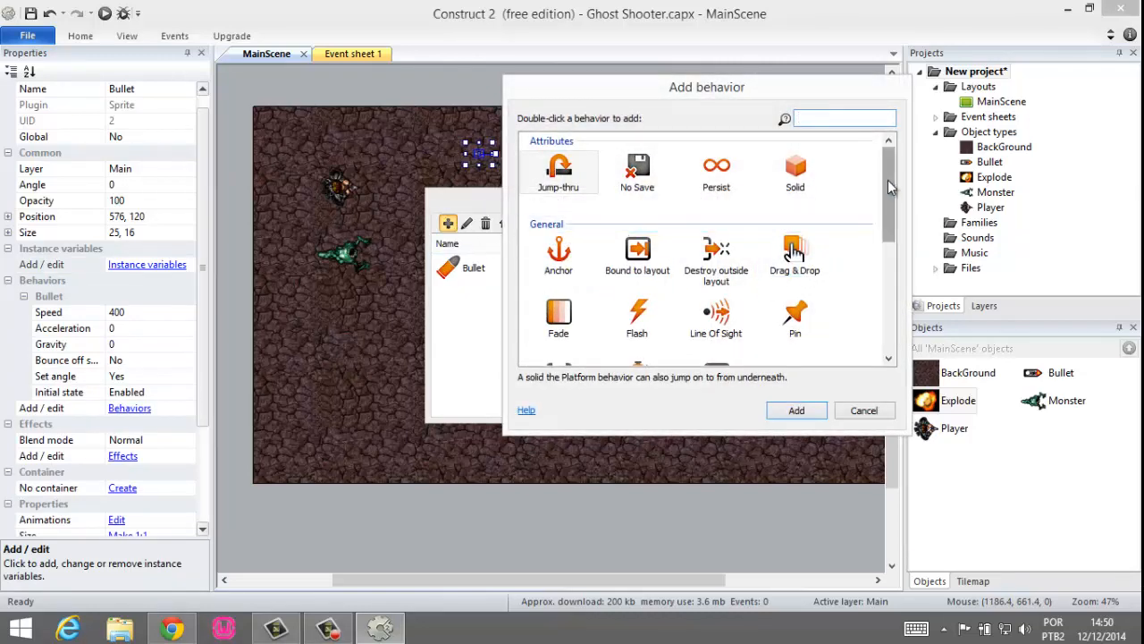
{"action": "type", "text": "de"}
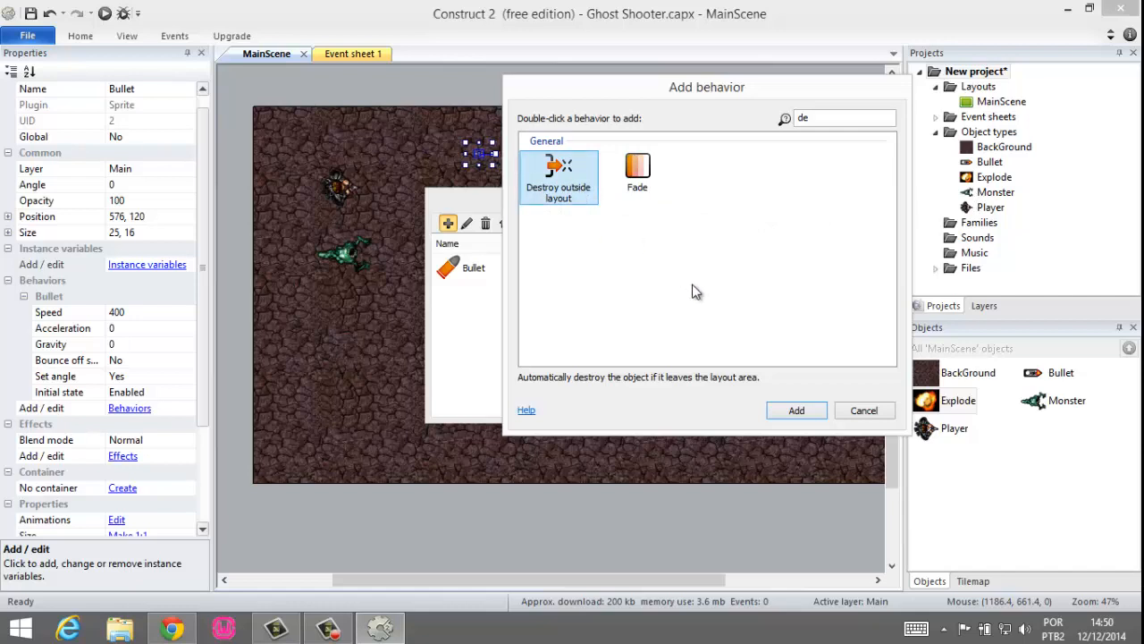
{"action": "left_click", "coordinate": [800, 410]}
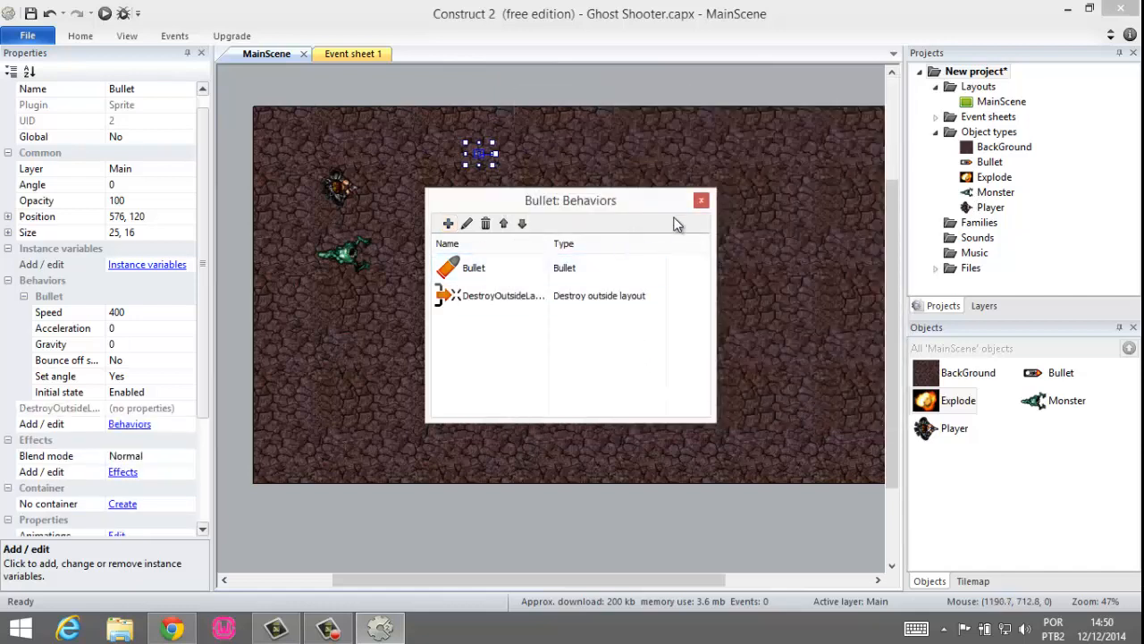
{"action": "left_click", "coordinate": [701, 200]}
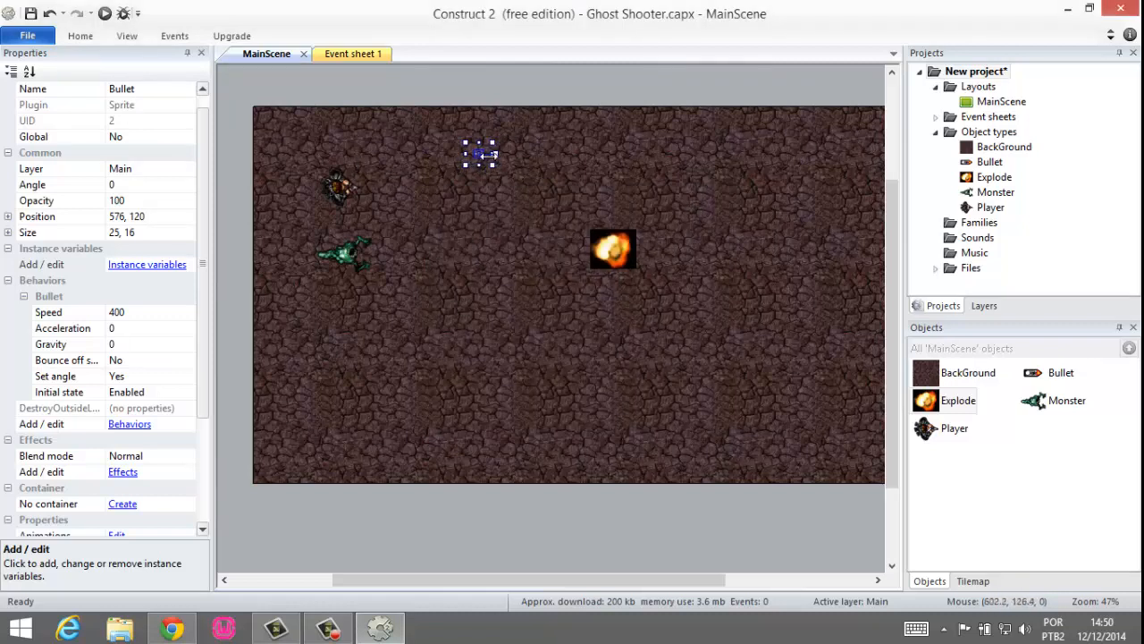
Move the Bullet sprite to about 323, 206, just in front of the Player, and preview the layout before returning to Construct 2
{"action": "left_click_drag", "start_coordinate": [483, 161], "coordinate": [384, 195]}
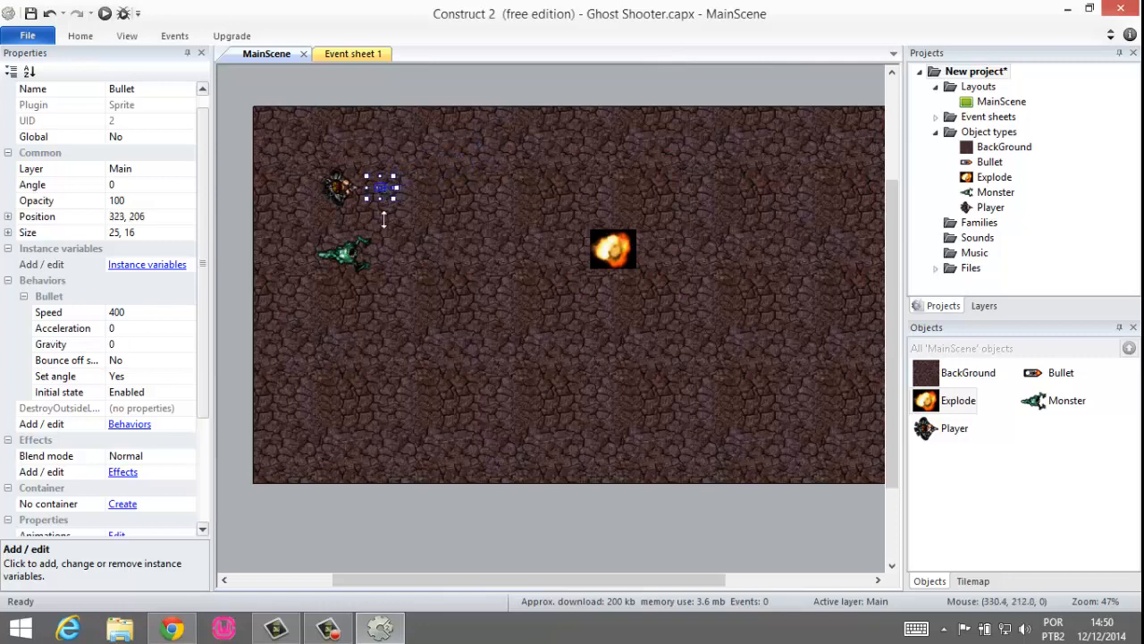
{"action": "left_click", "coordinate": [105, 14]}
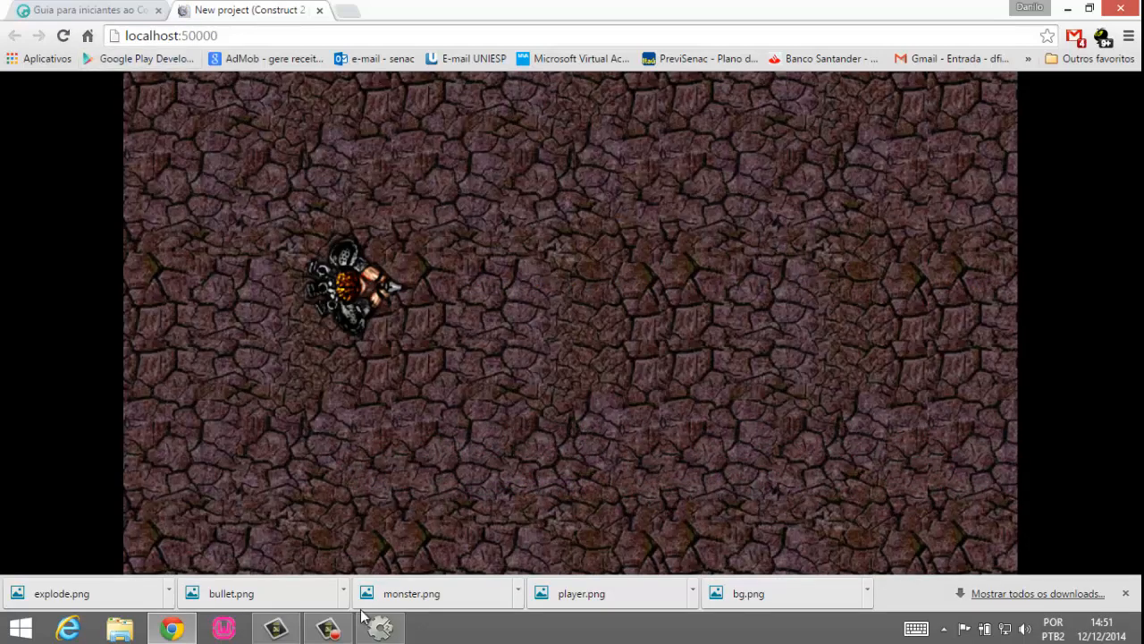
{"action": "left_click", "coordinate": [383, 629]}
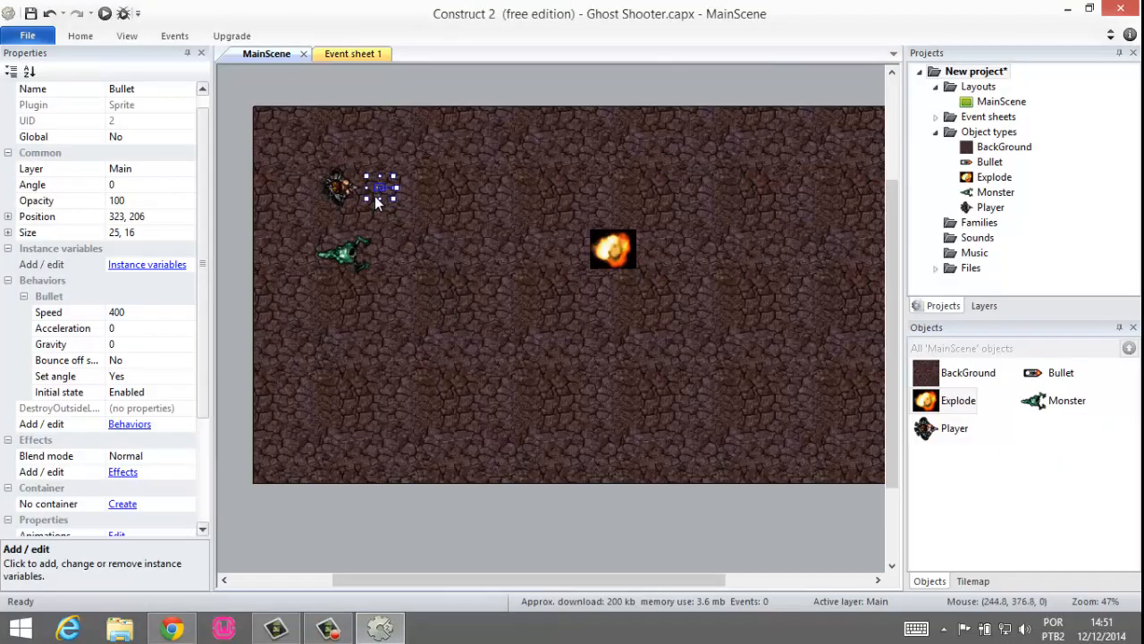
Compare the Monster's and Bullet's movement properties and set the Monster's Bullet behavior speed to 200
{"action": "left_click", "coordinate": [338, 255]}
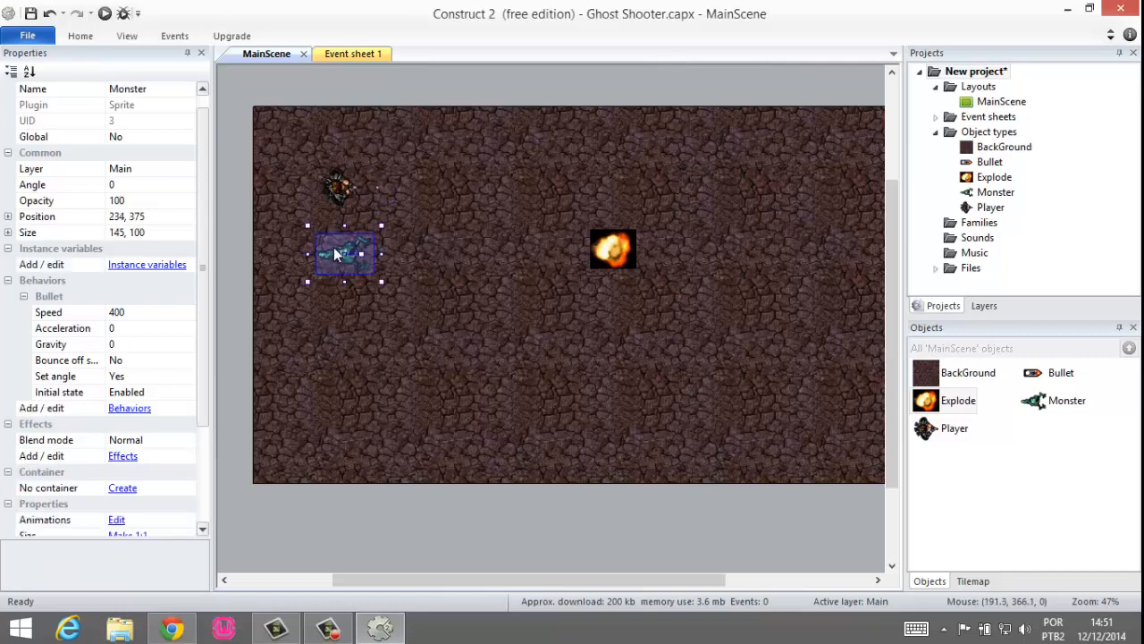
{"action": "left_click", "coordinate": [376, 189]}
{"action": "left_click", "coordinate": [376, 186]}
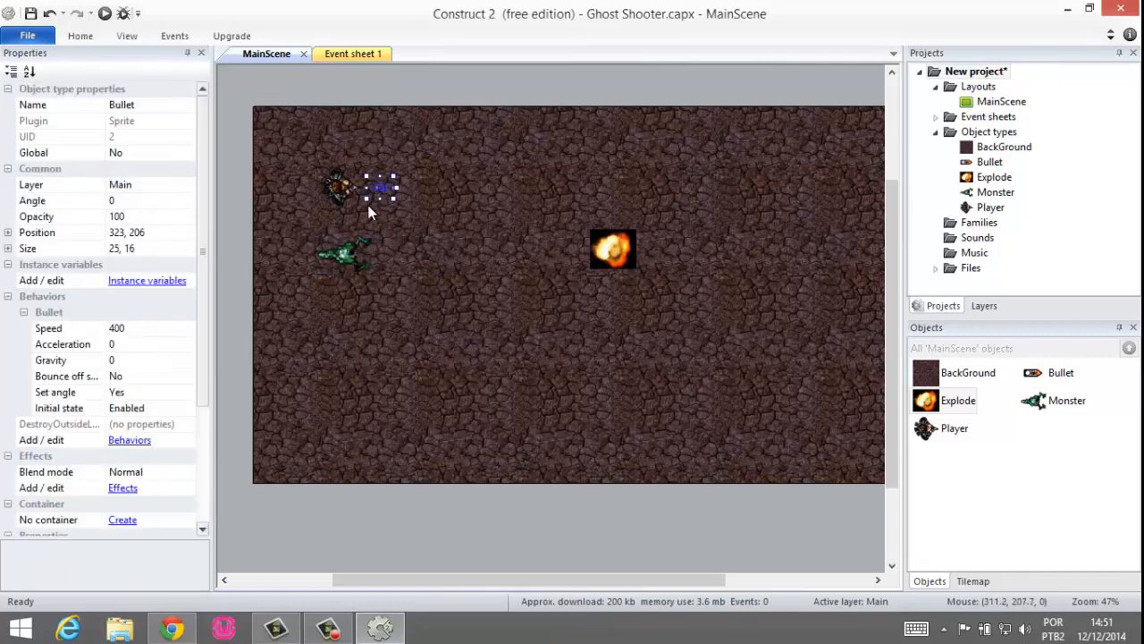
{"action": "left_click", "coordinate": [349, 254]}
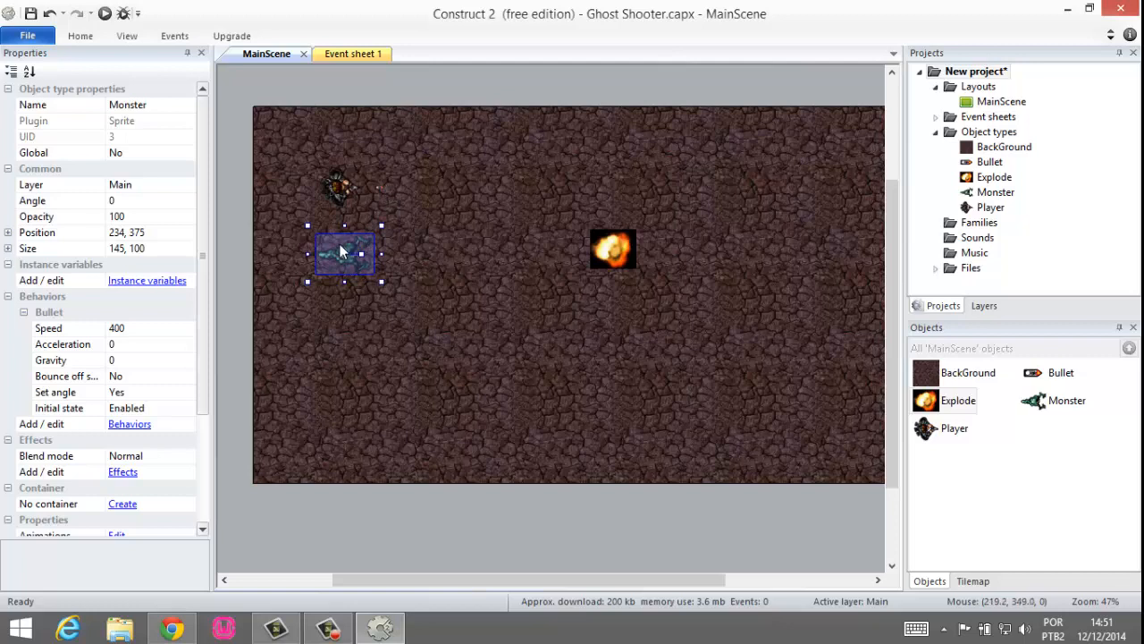
{"action": "left_click_drag", "start_coordinate": [205, 245], "coordinate": [204, 273]}
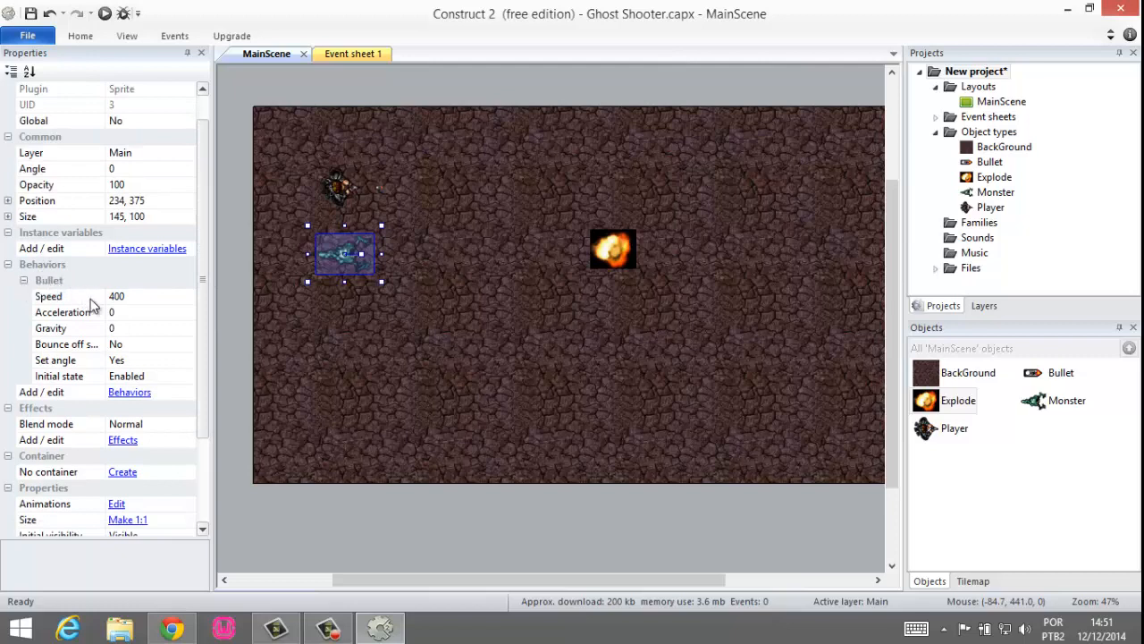
{"action": "left_click", "coordinate": [142, 296]}
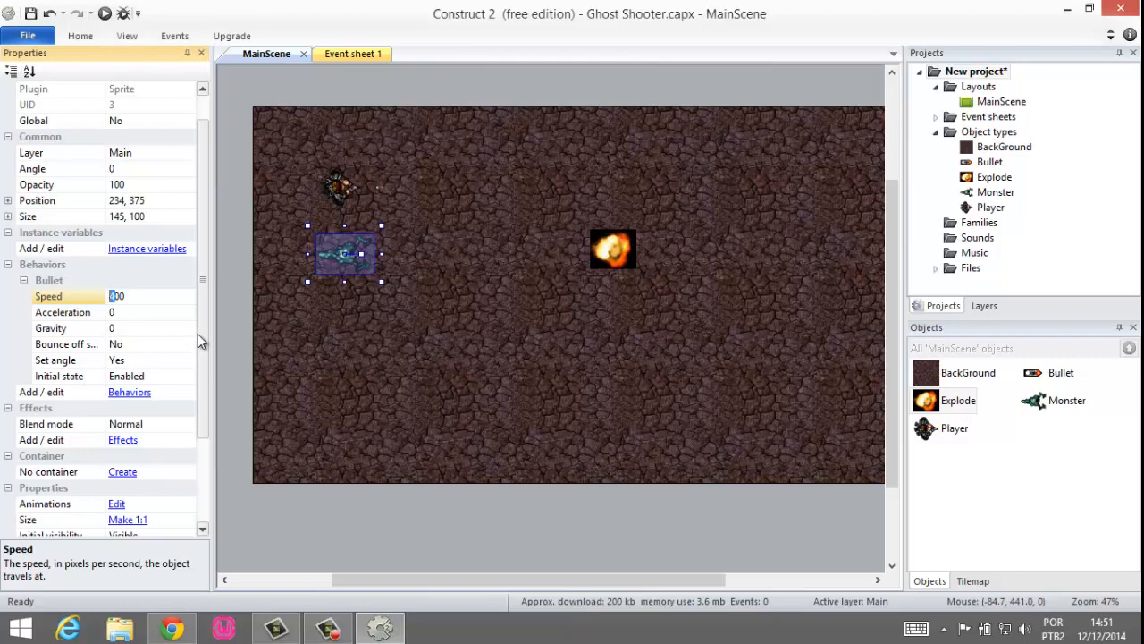
{"action": "type", "text": "2"}
Run the layout preview to watch the Monster at its new speed, close it and return to Construct 2
{"action": "left_click", "coordinate": [105, 13]}
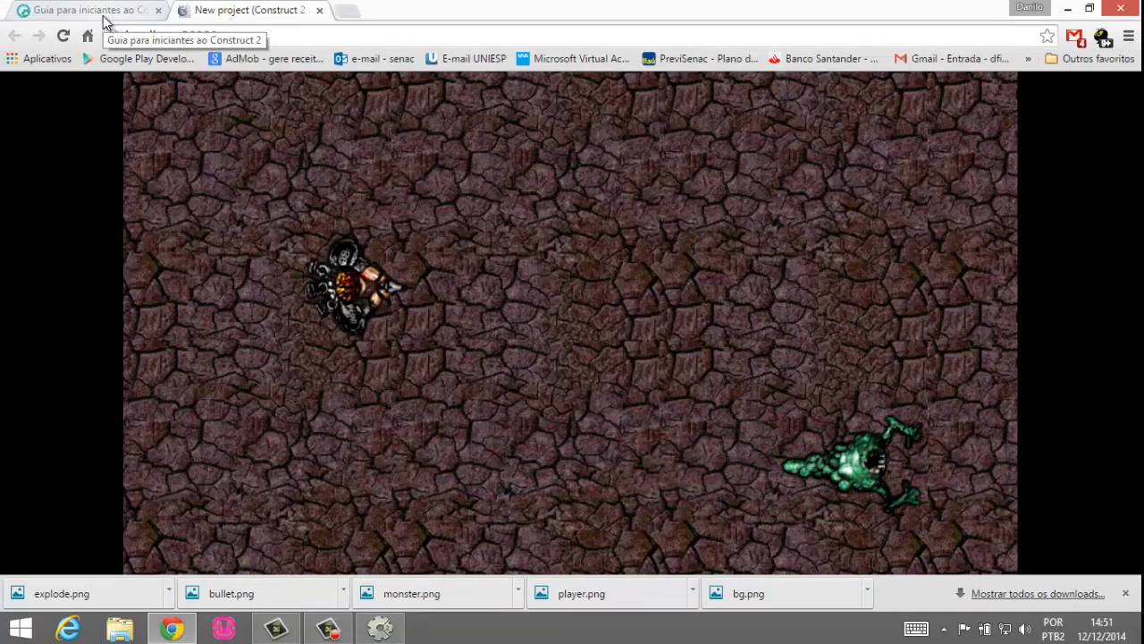
{"action": "left_click", "coordinate": [319, 9]}
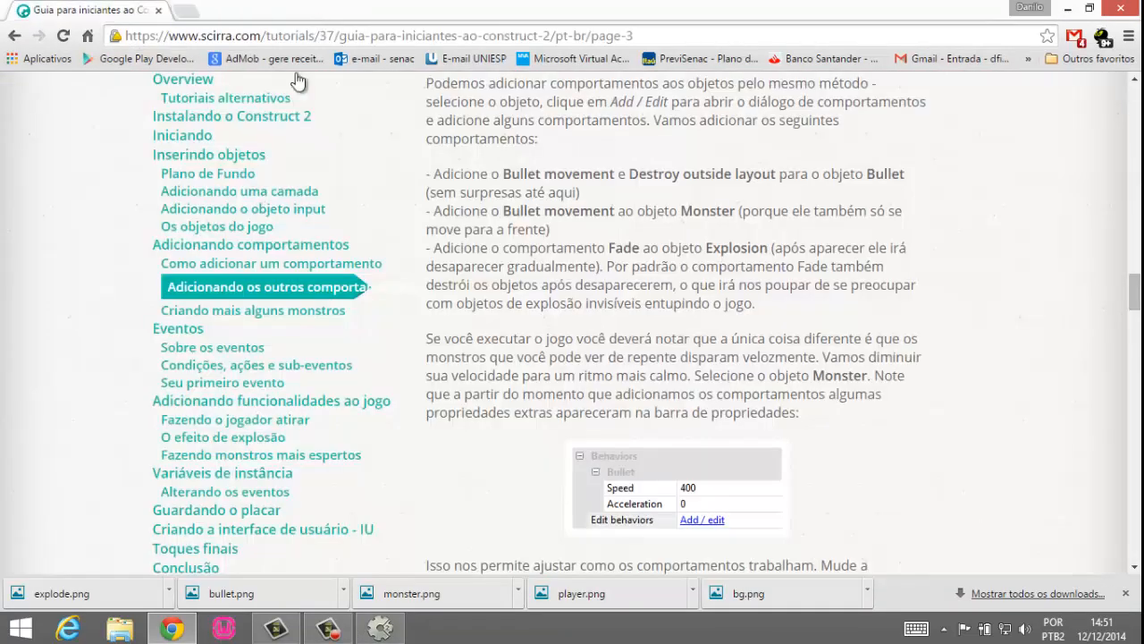
{"action": "left_click", "coordinate": [387, 625]}
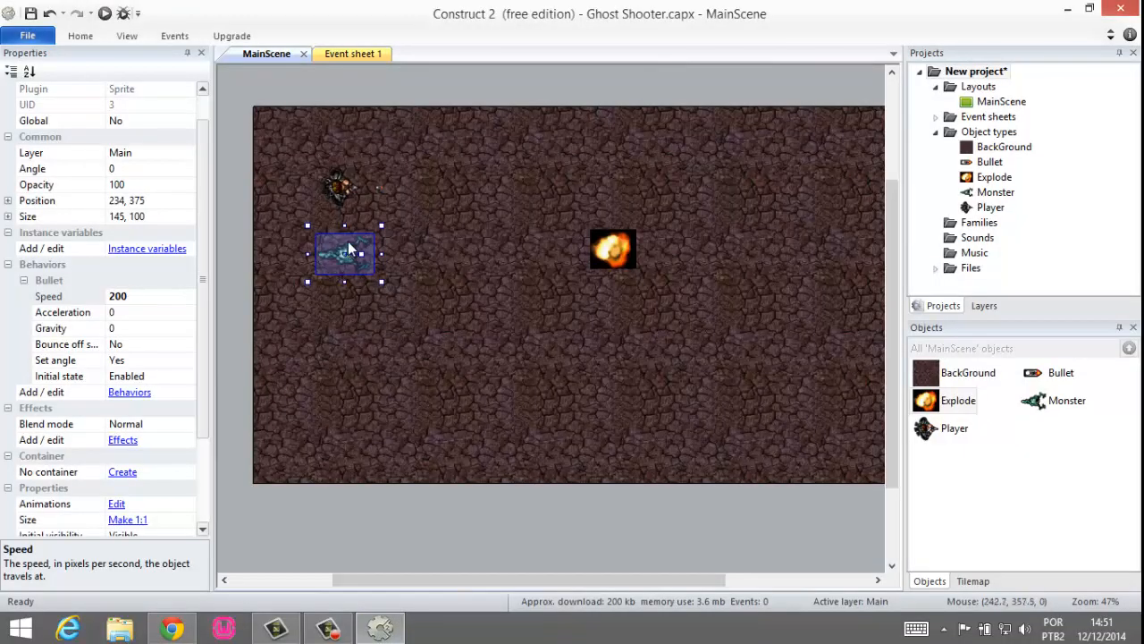
{"action": "left_click", "coordinate": [381, 187]}
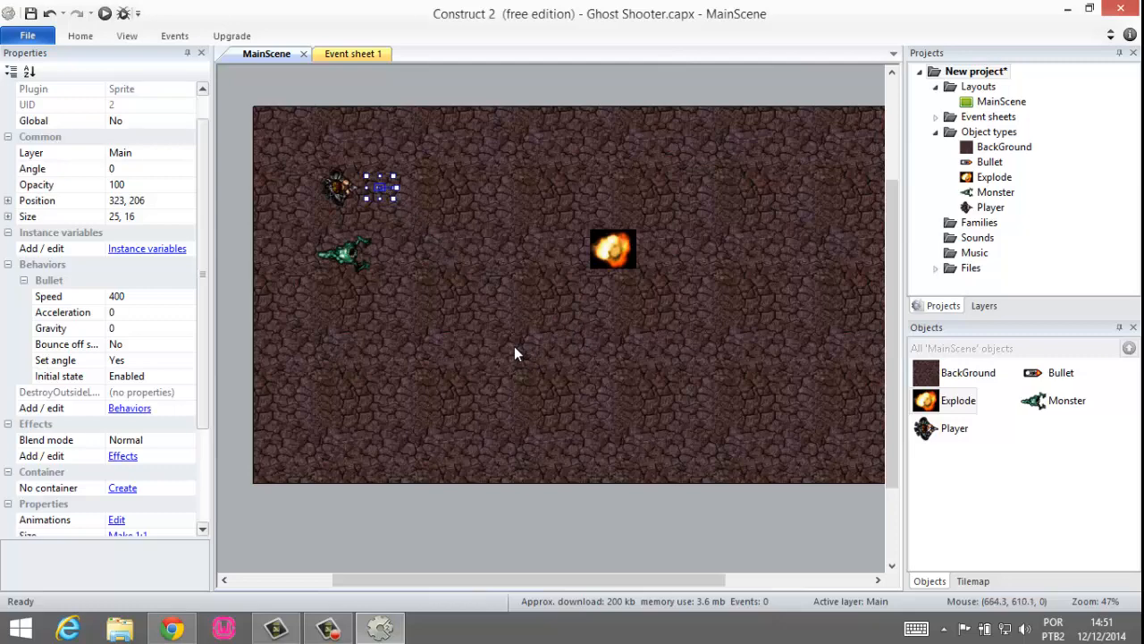
{"action": "key", "text": "Delete"}
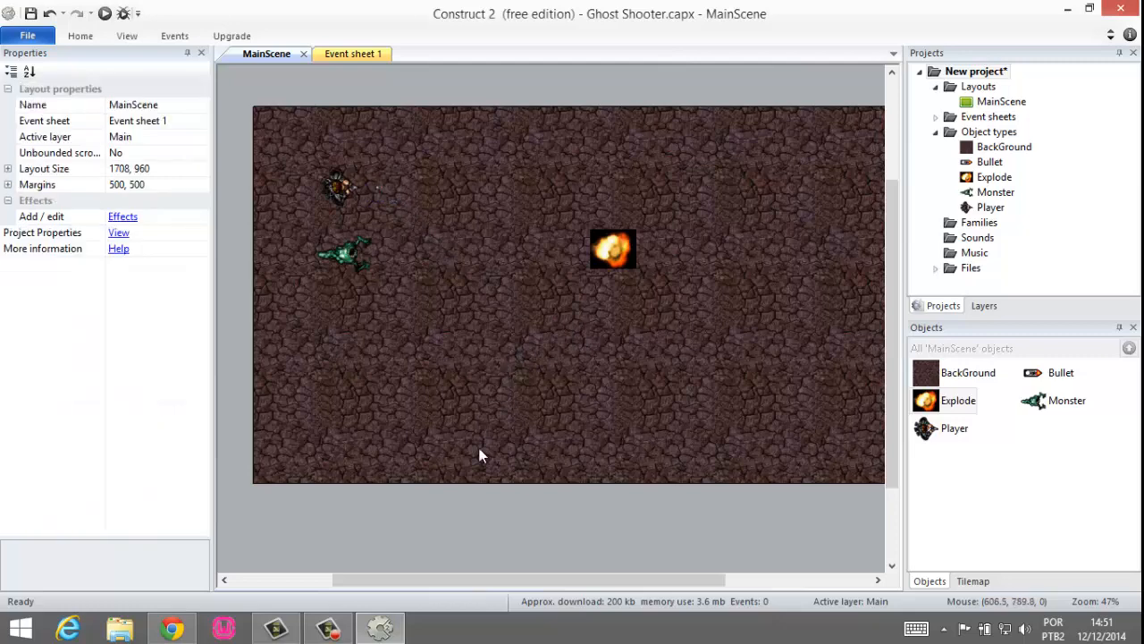
{"action": "left_click", "coordinate": [328, 629]}
{"action": "left_click", "coordinate": [1060, 544]}
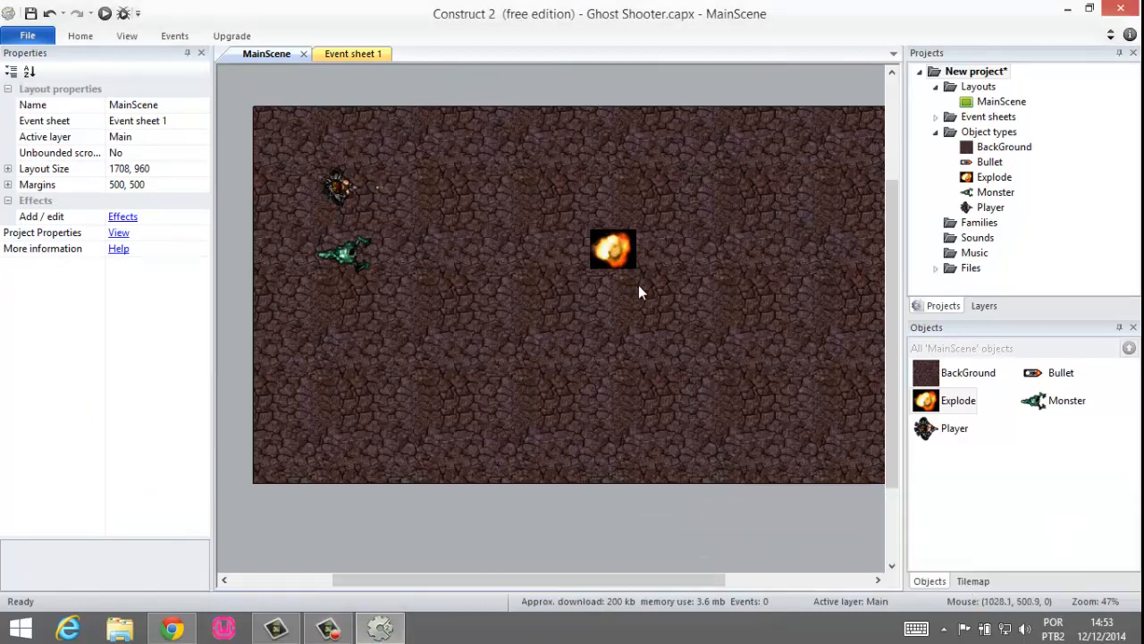
Add the Fade behavior to the Explode sprite and close its behaviors dialog
{"action": "left_click", "coordinate": [613, 259]}
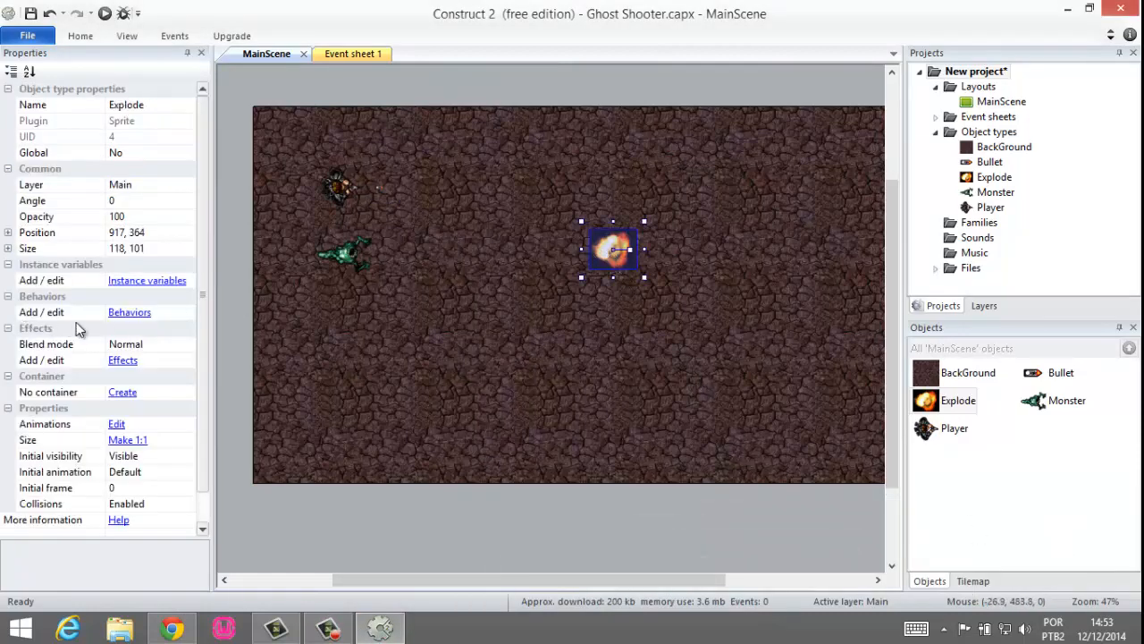
{"action": "left_click", "coordinate": [128, 313]}
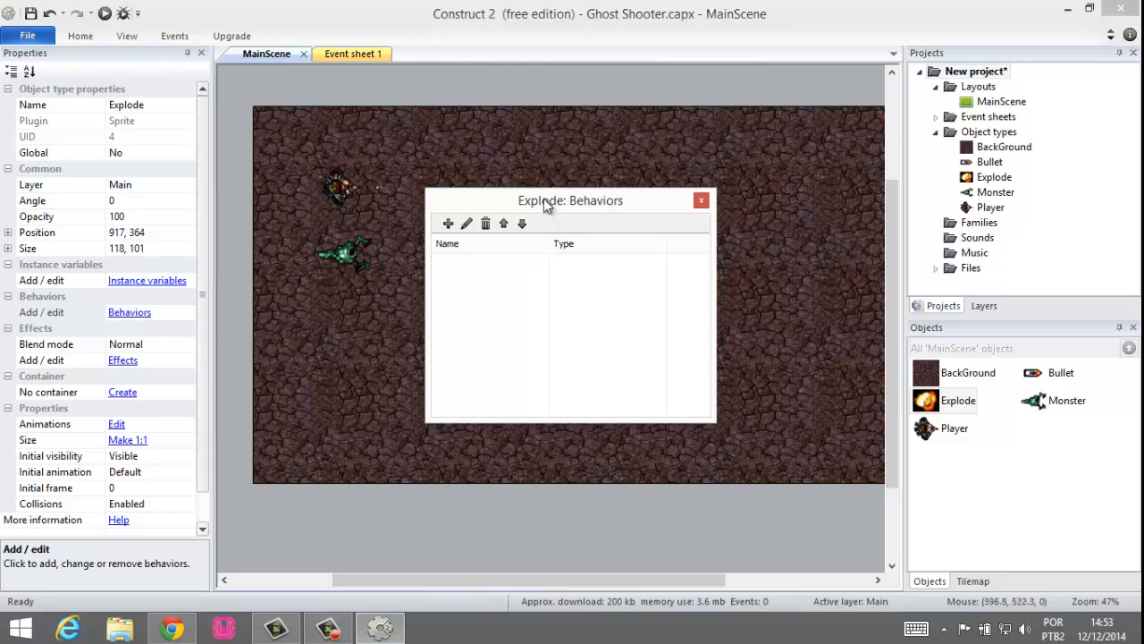
{"action": "left_click", "coordinate": [448, 224]}
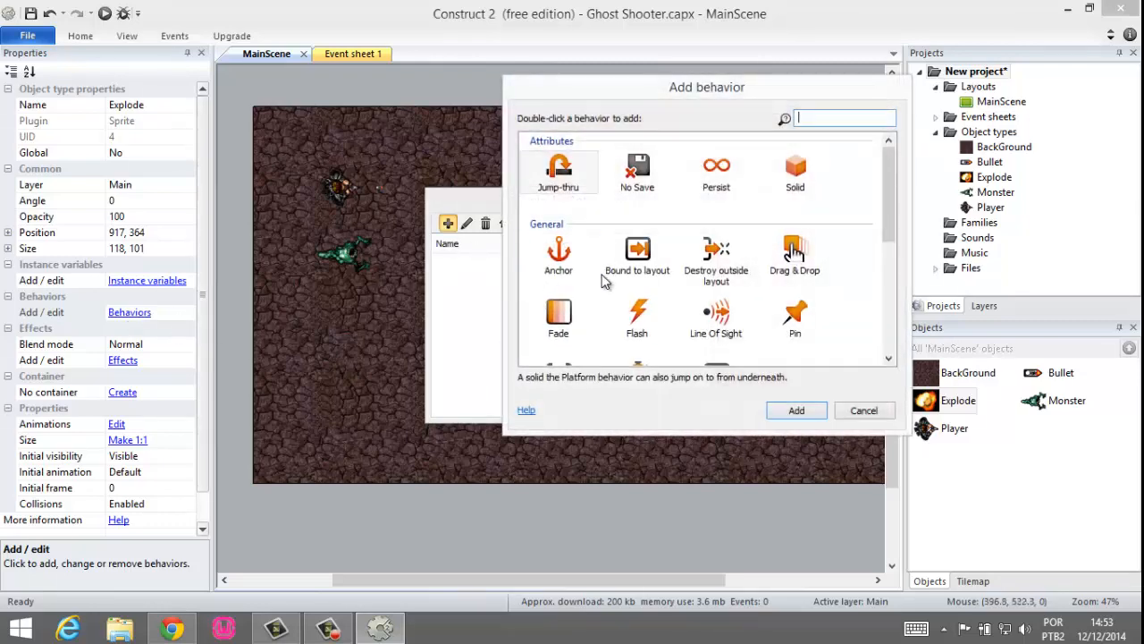
{"action": "left_click", "coordinate": [559, 314]}
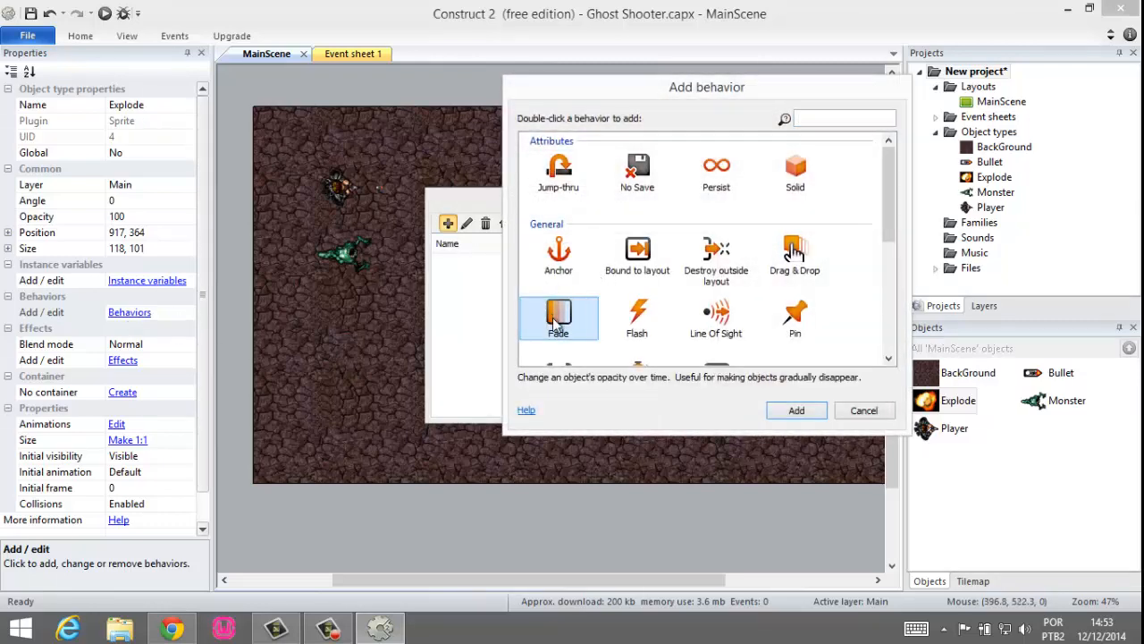
{"action": "left_click", "coordinate": [798, 411]}
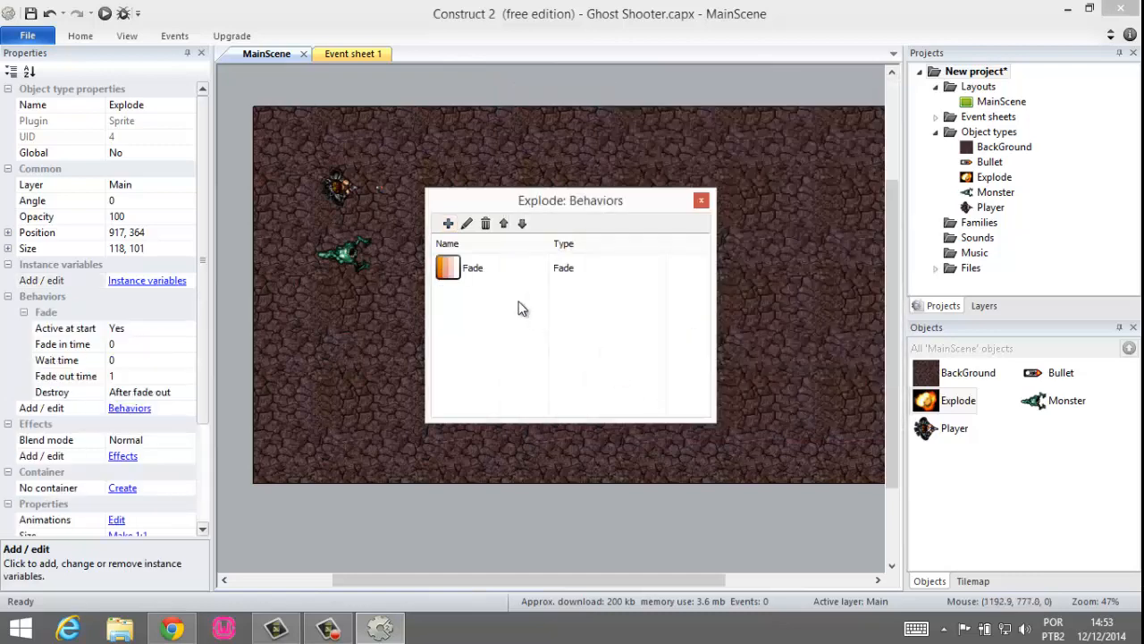
{"action": "left_click", "coordinate": [700, 200]}
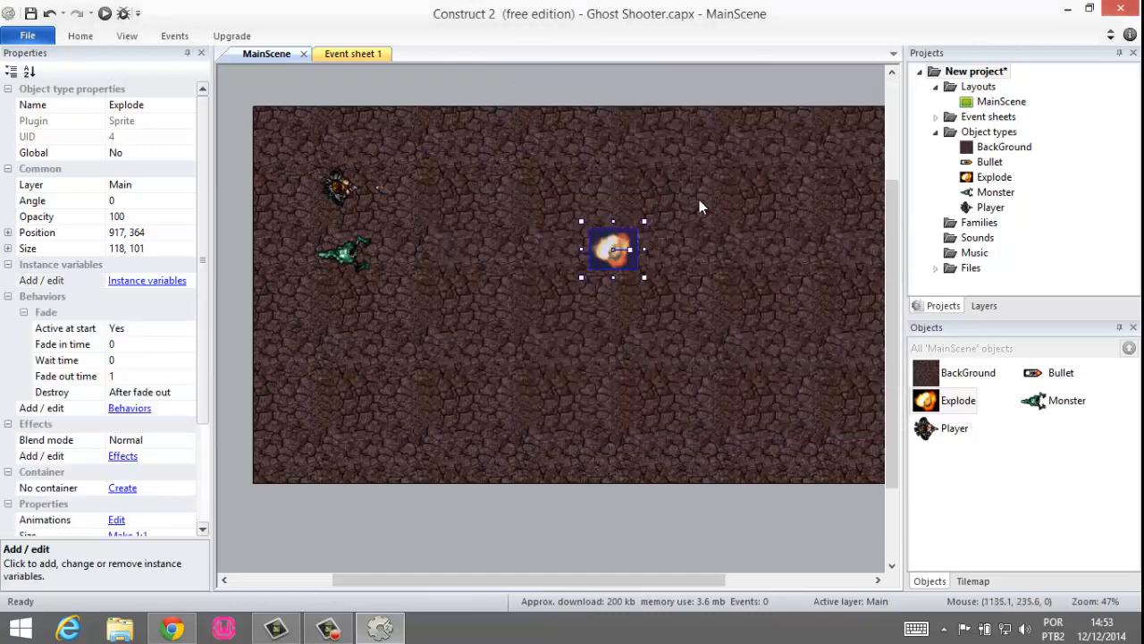
Move the Explode sprite to about 510, 283, near the Player and Monster, and preview the layout repeatedly to watch it fade
{"action": "left_click_drag", "start_coordinate": [538, 240], "coordinate": [414, 214]}
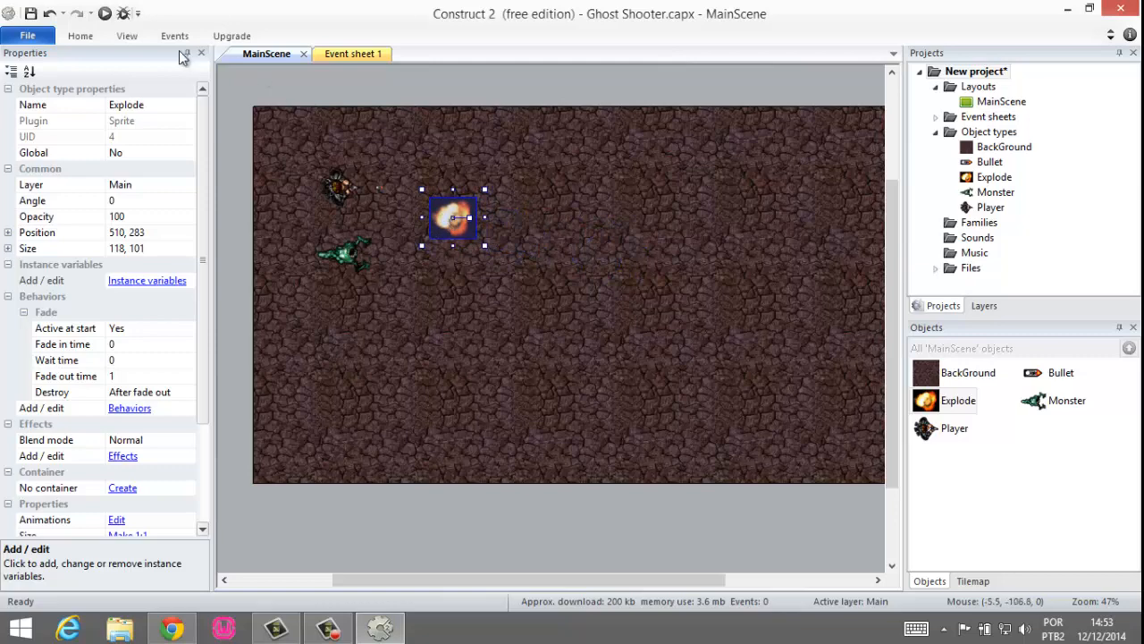
{"action": "left_click", "coordinate": [103, 13]}
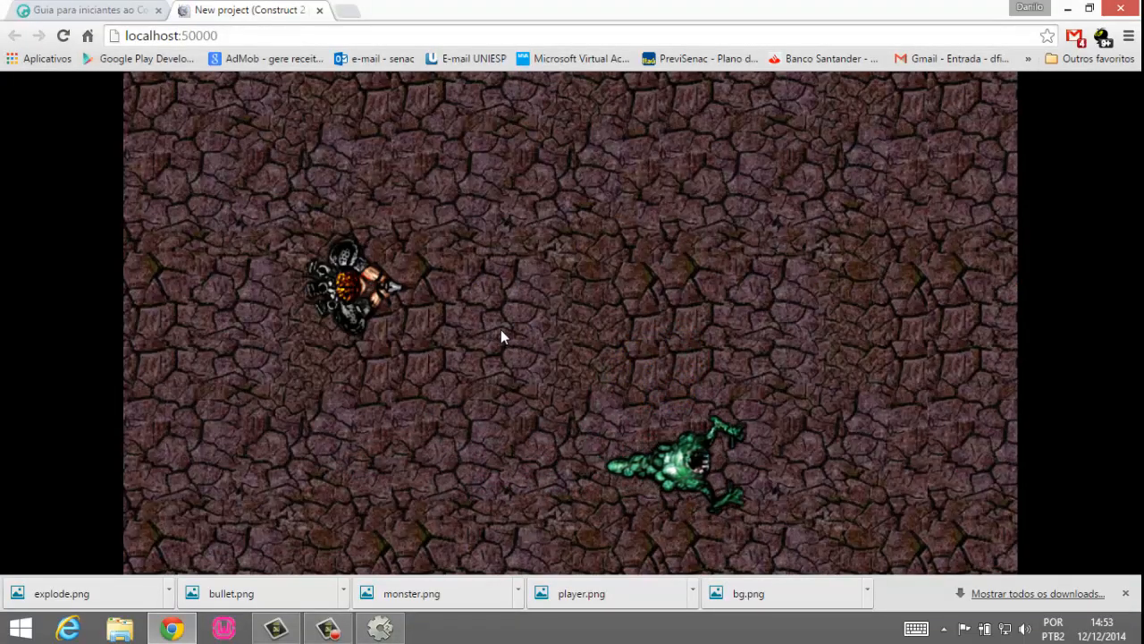
{"action": "key", "text": "F5"}
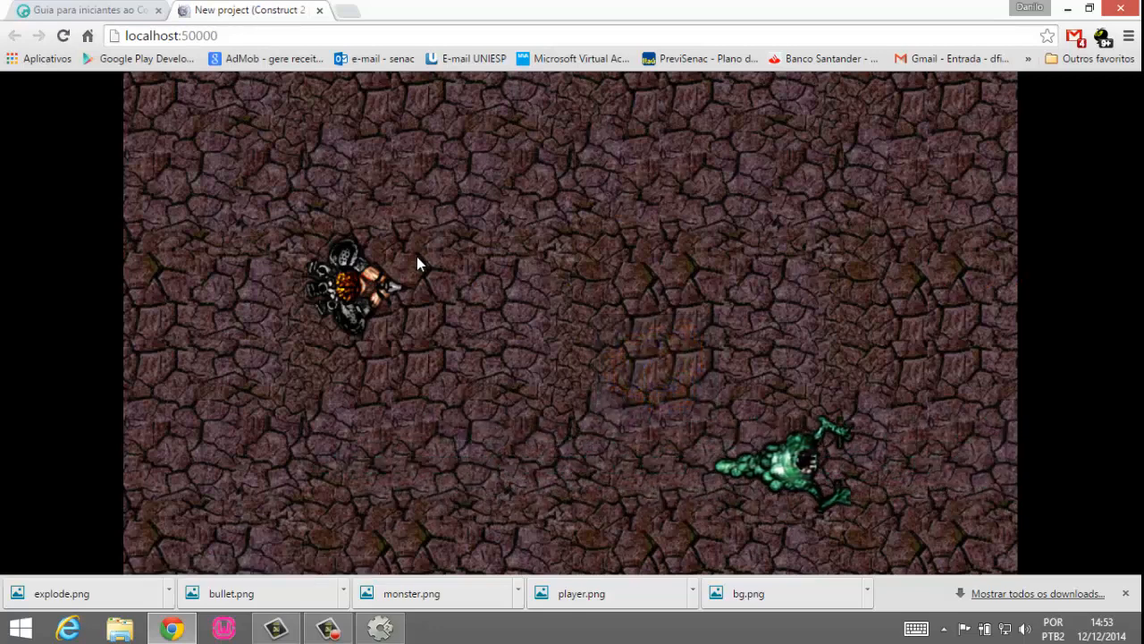
{"action": "key", "text": "F5"}
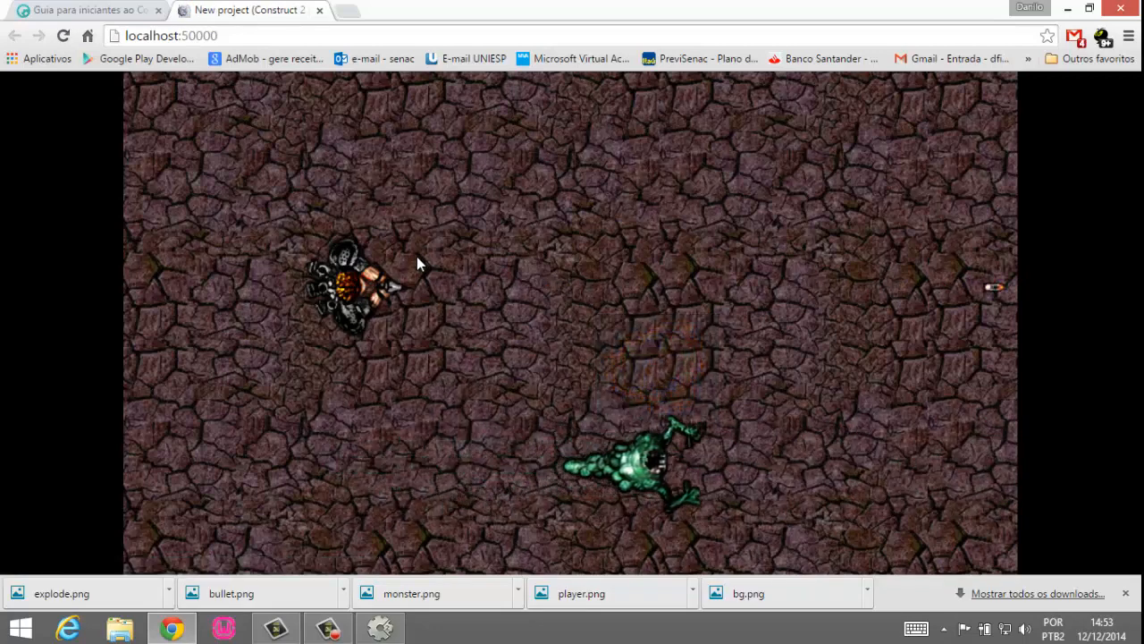
{"action": "key", "text": "F5"}
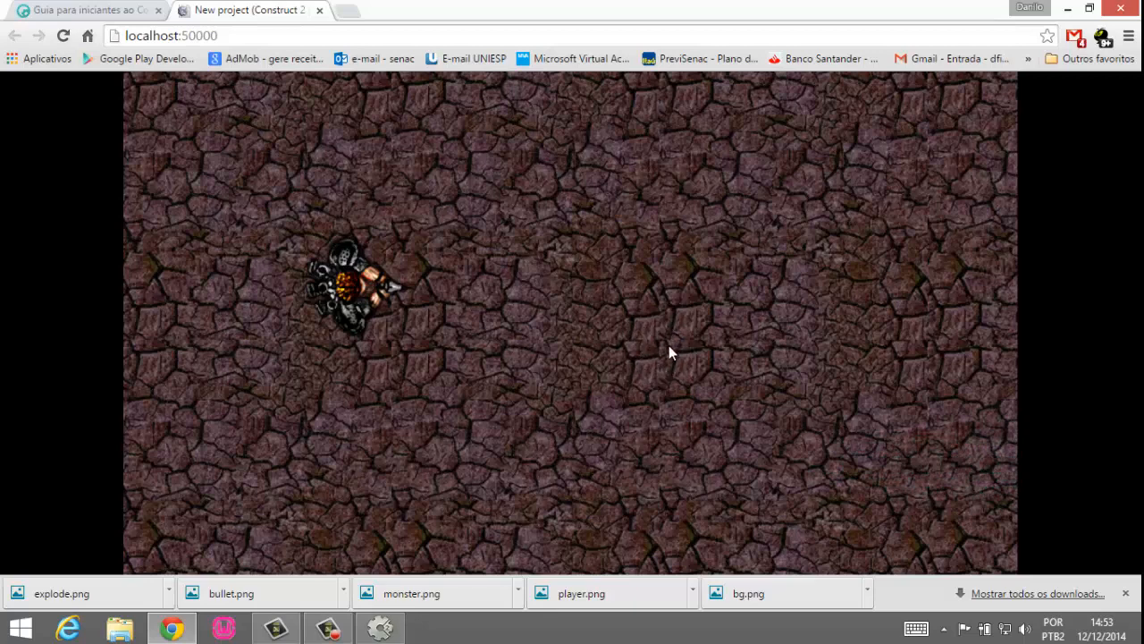
Steer the Player down, left and right in the running preview, and close the preview
{"action": "key", "text": "Down"}
{"action": "key", "text": "Left"}
{"action": "key", "text": "Right"}
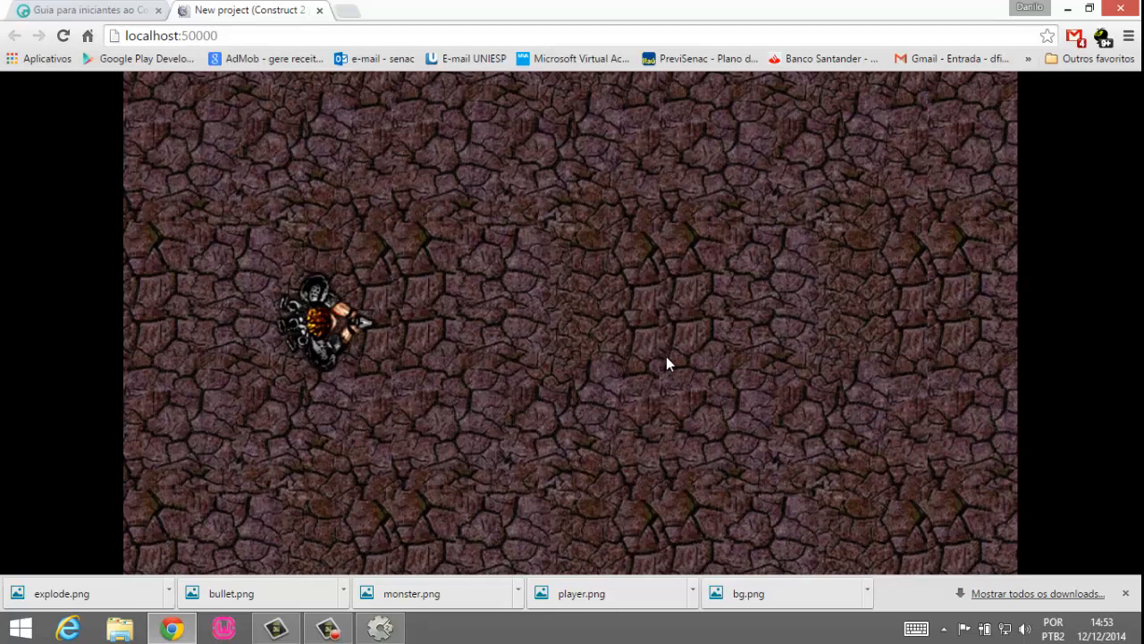
{"action": "key", "text": "Left"}
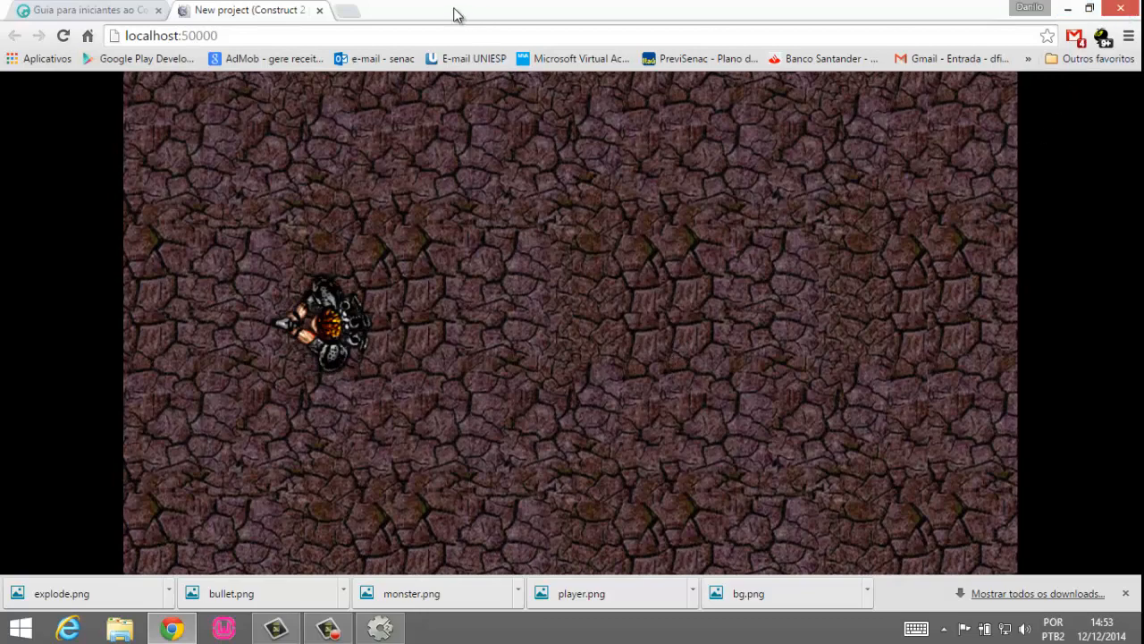
{"action": "left_click", "coordinate": [319, 10]}
{"action": "left_click", "coordinate": [328, 628]}
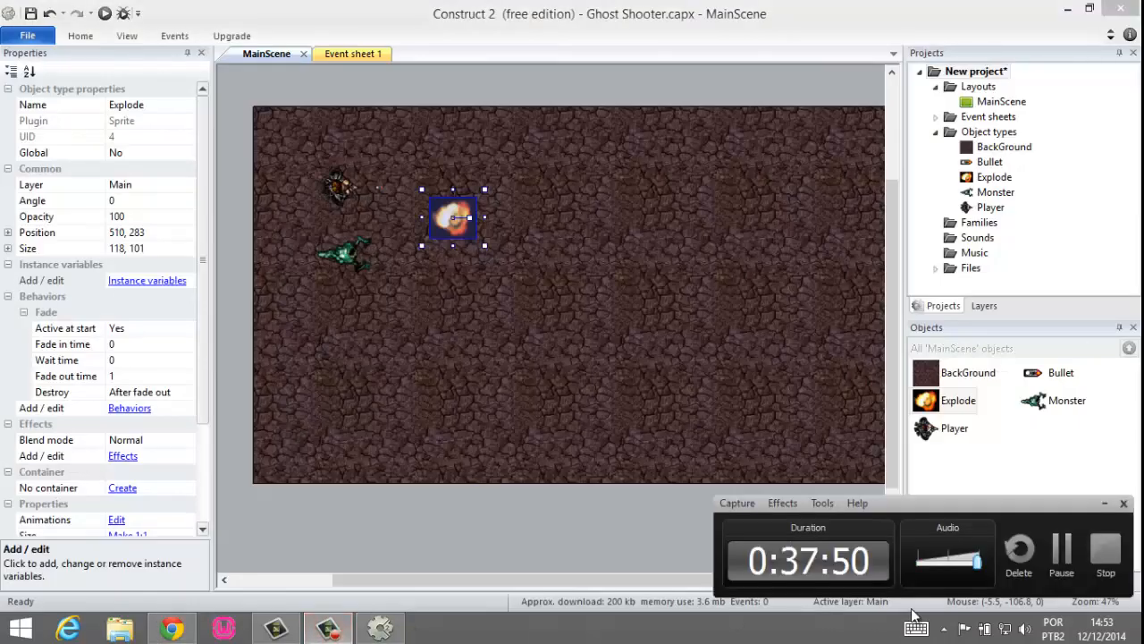
{"action": "left_click", "coordinate": [1061, 554]}
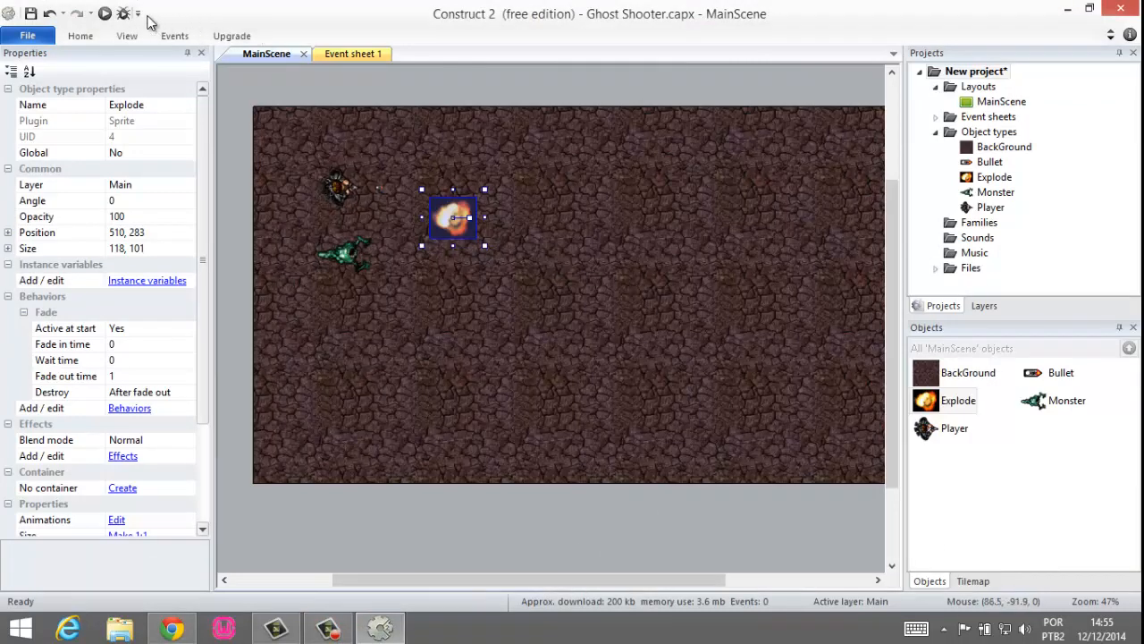
Preview the layout, reload it once to watch the objects again, close the preview and return to Construct 2
{"action": "left_click", "coordinate": [105, 13]}
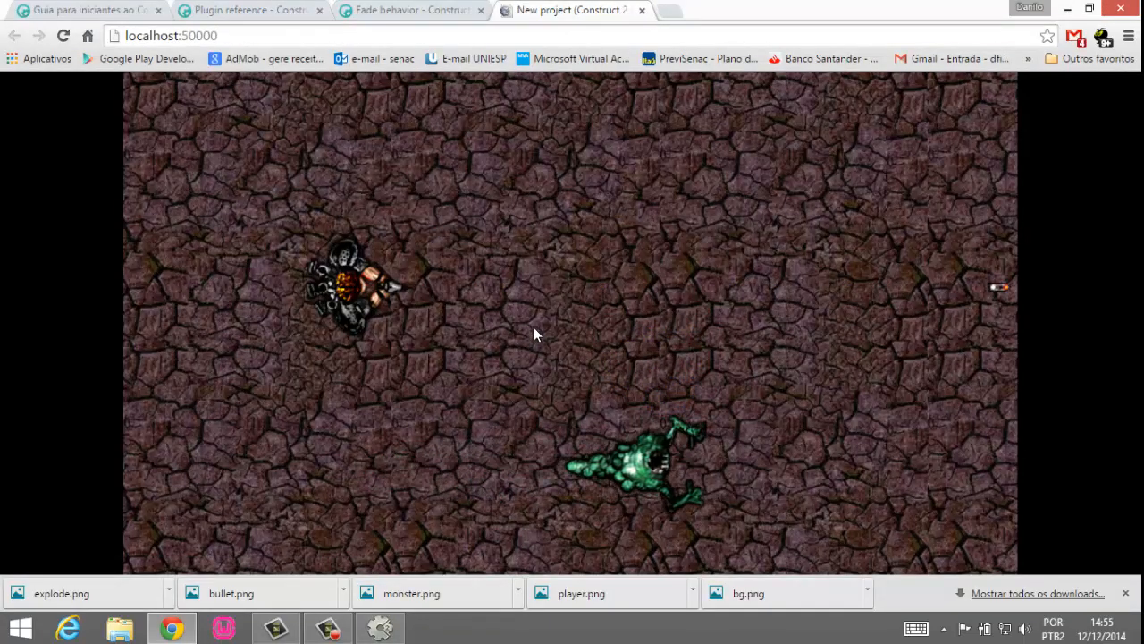
{"action": "left_click", "coordinate": [534, 332]}
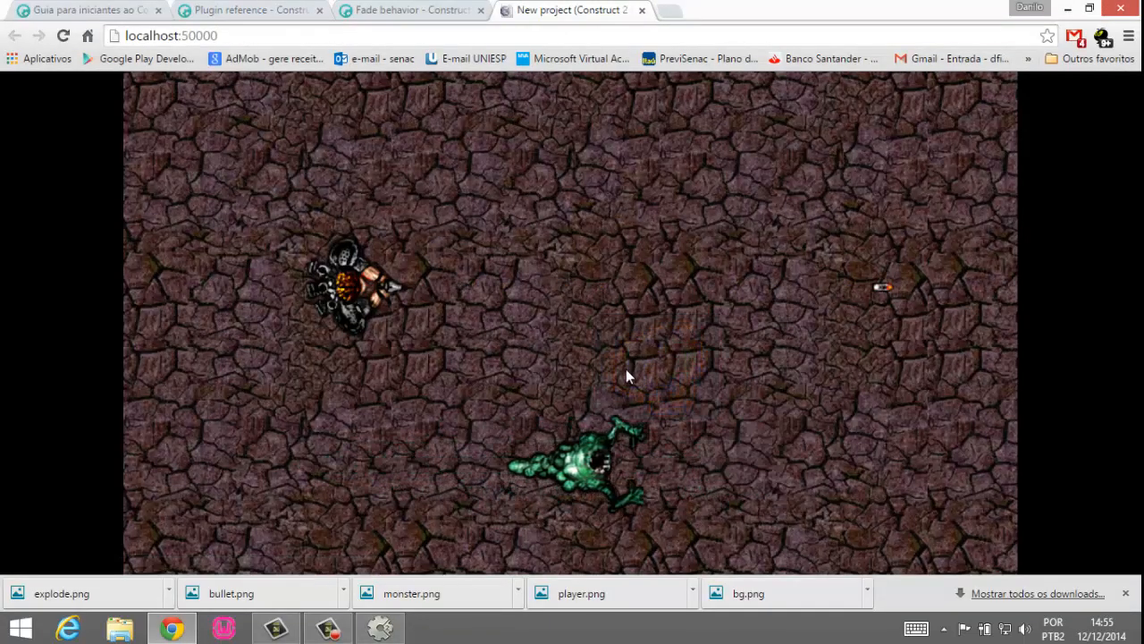
{"action": "key", "text": "F5"}
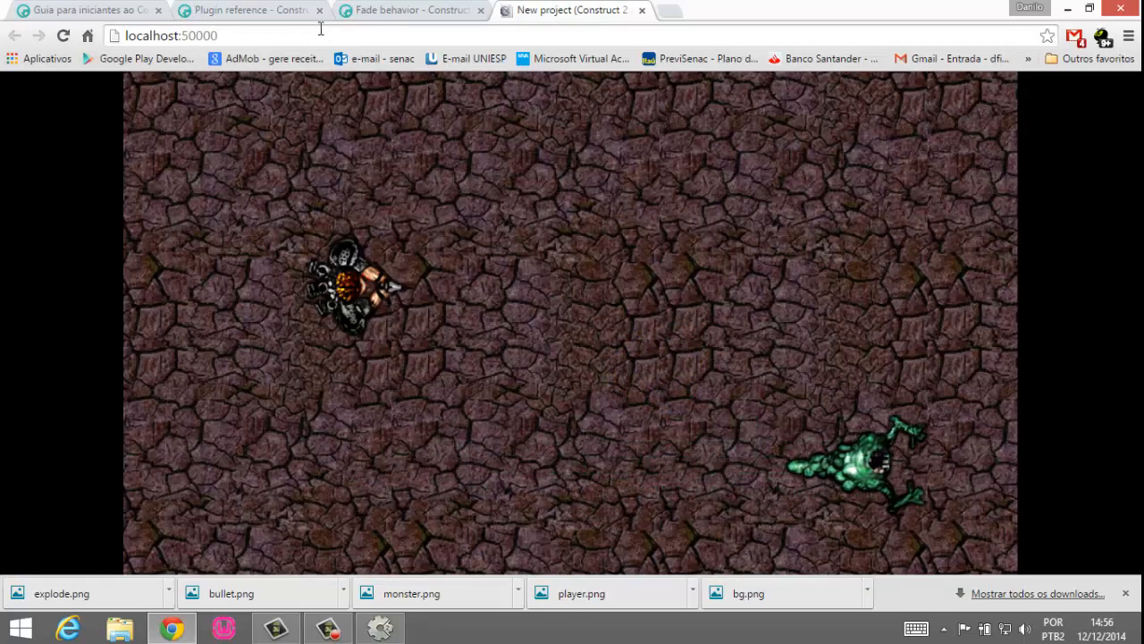
{"action": "left_click", "coordinate": [642, 10]}
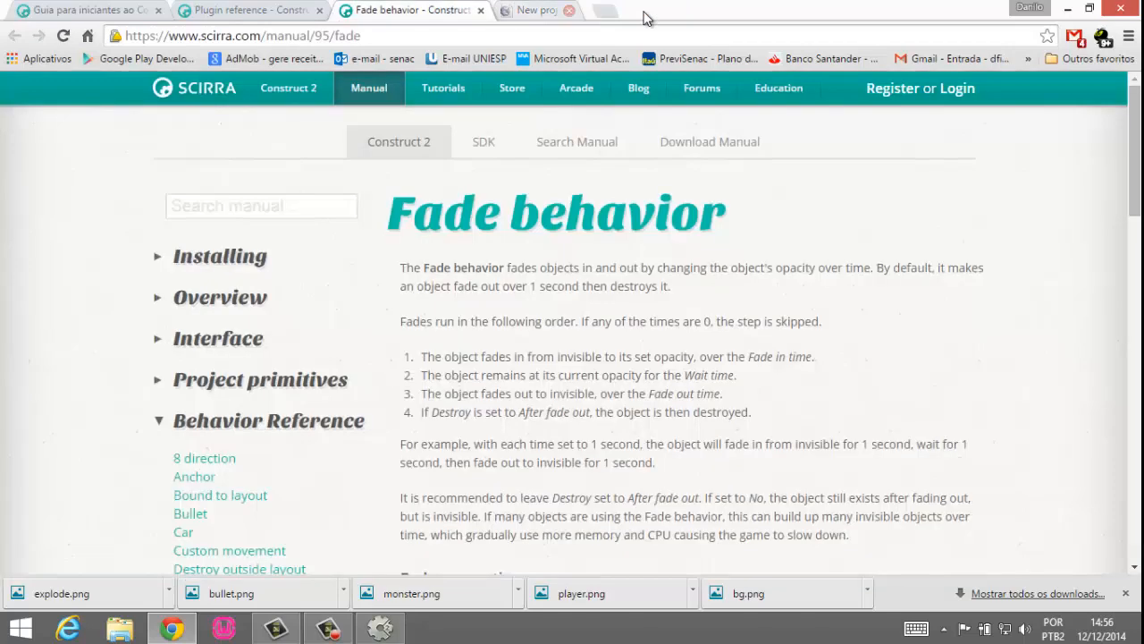
{"action": "left_click", "coordinate": [380, 628]}
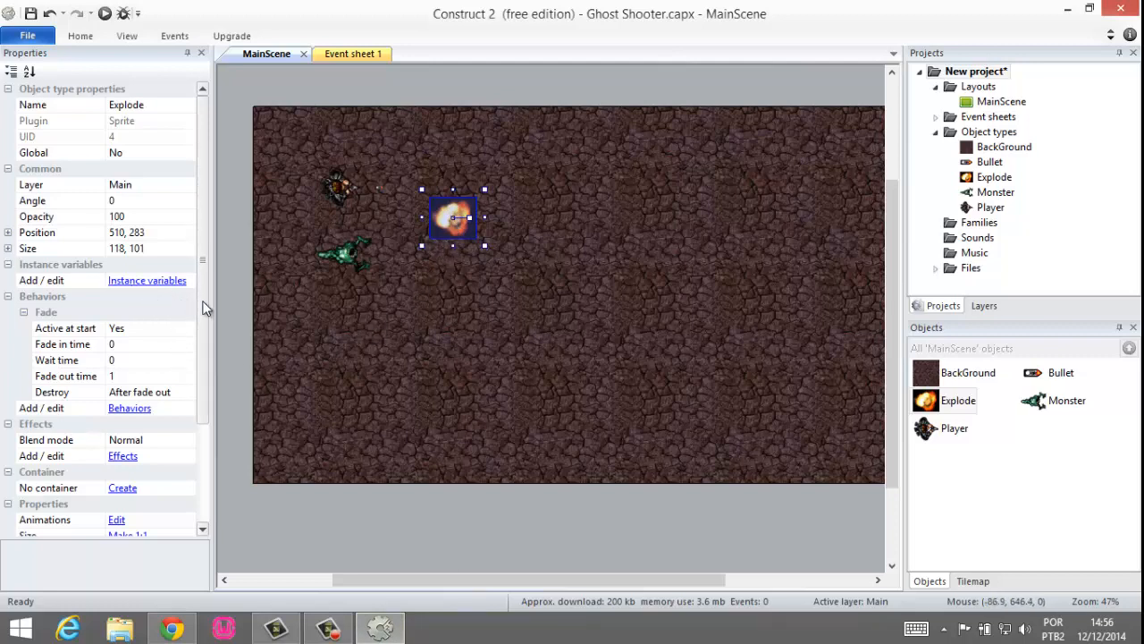
Set the Explode sprite's blend mode to Additive and compare its look in the layout with and without selection
{"action": "scroll", "coordinate": [203, 326], "scroll_direction": "down", "scroll_amount": 2}
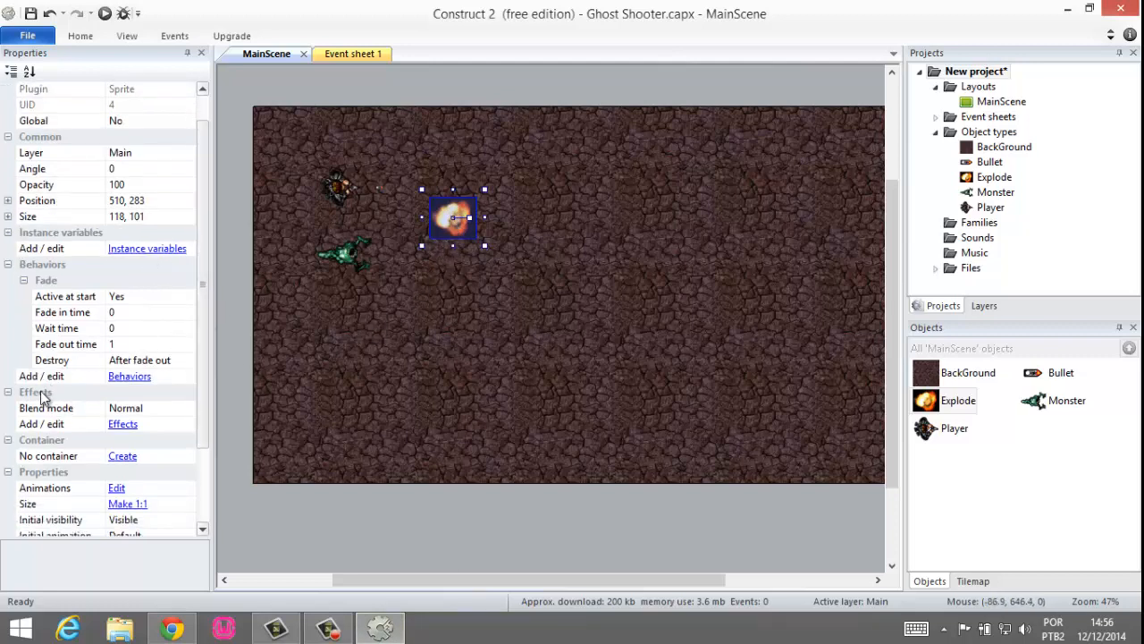
{"action": "left_click", "coordinate": [150, 410]}
{"action": "left_click", "coordinate": [186, 410]}
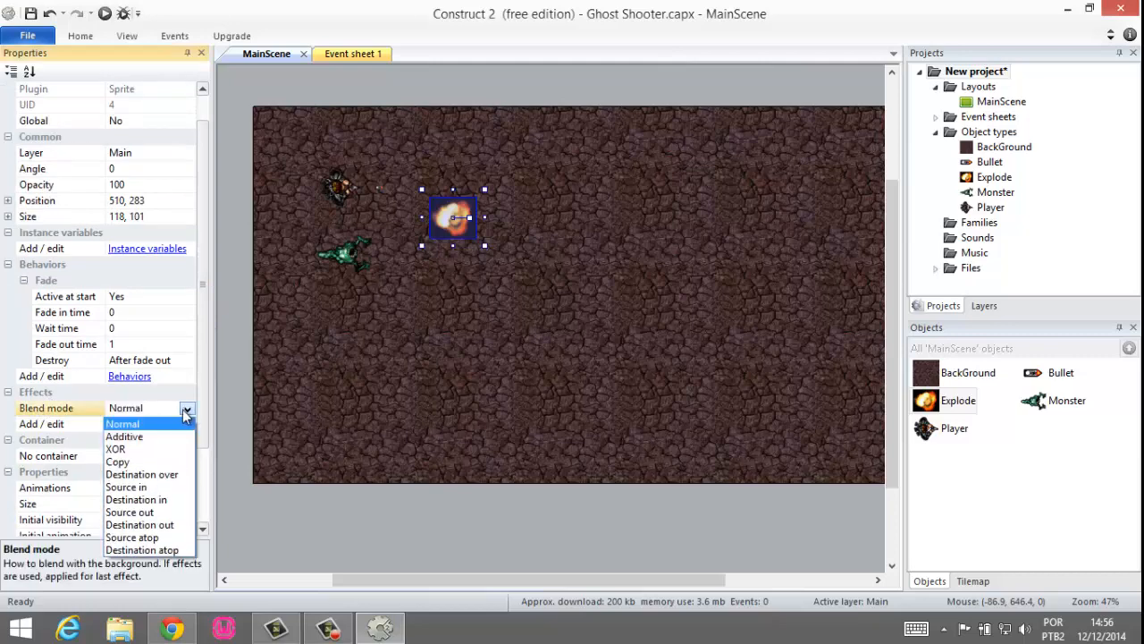
{"action": "left_click", "coordinate": [137, 437]}
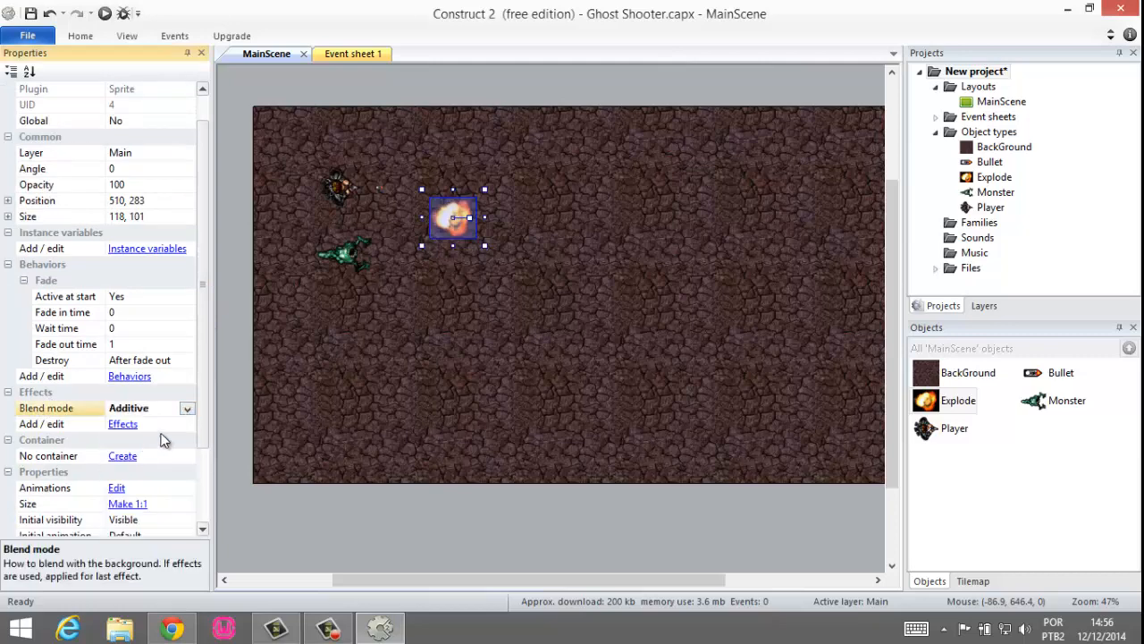
{"action": "left_click", "coordinate": [537, 207]}
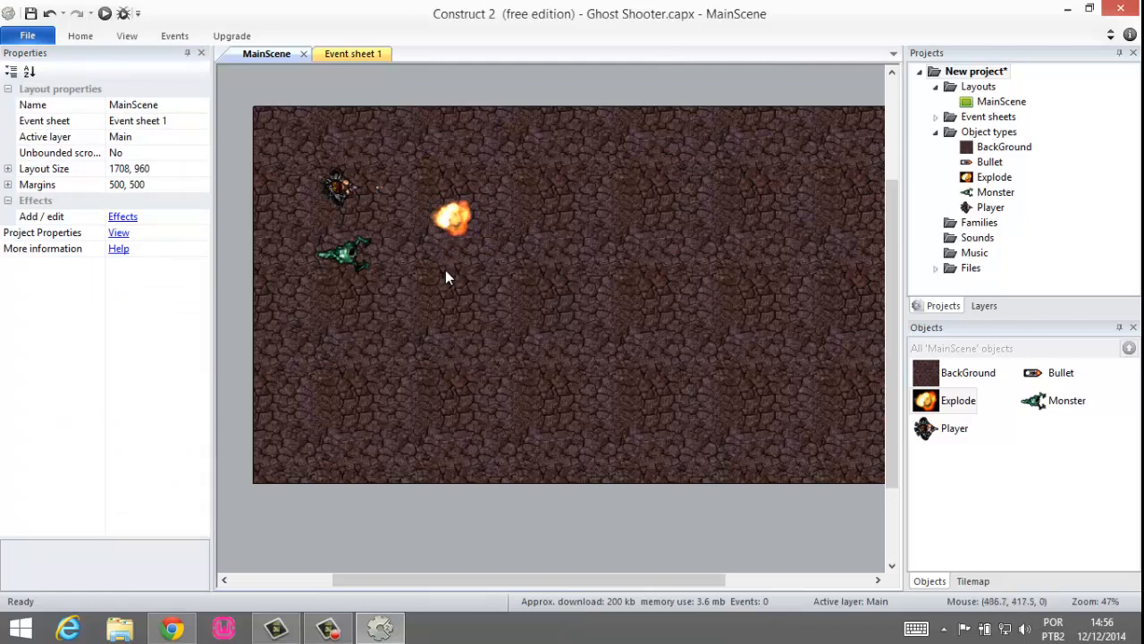
{"action": "left_click", "coordinate": [457, 222]}
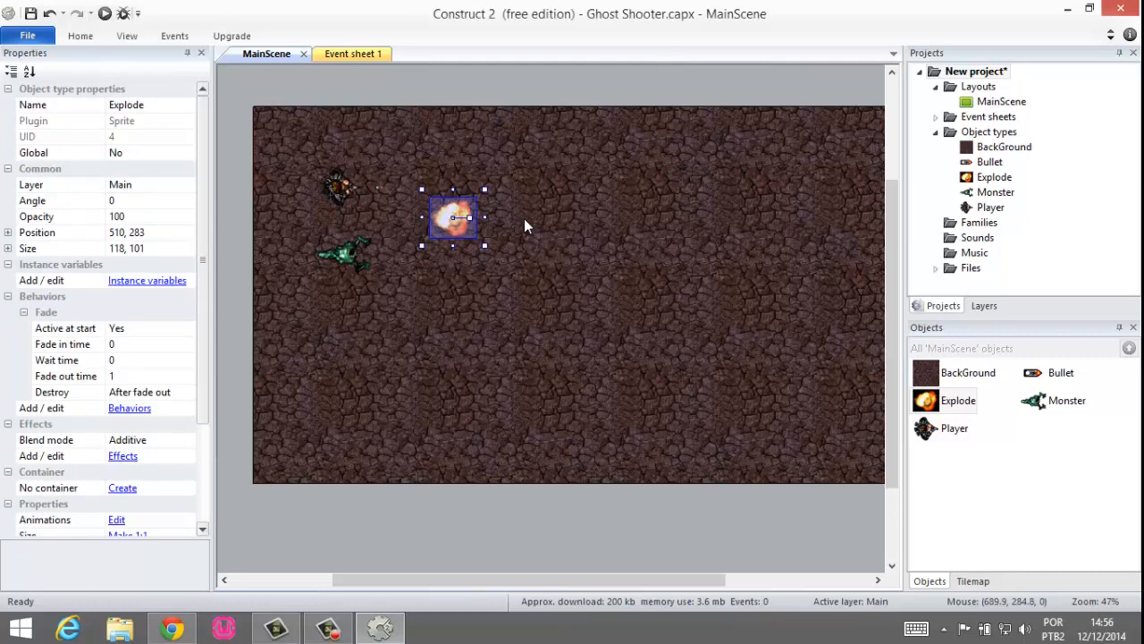
{"action": "left_click", "coordinate": [524, 223]}
{"action": "left_click", "coordinate": [467, 219]}
Switch to Chrome and read the introduction of the Fade behavior manual page and its list of behavior references
{"action": "left_click", "coordinate": [172, 628]}
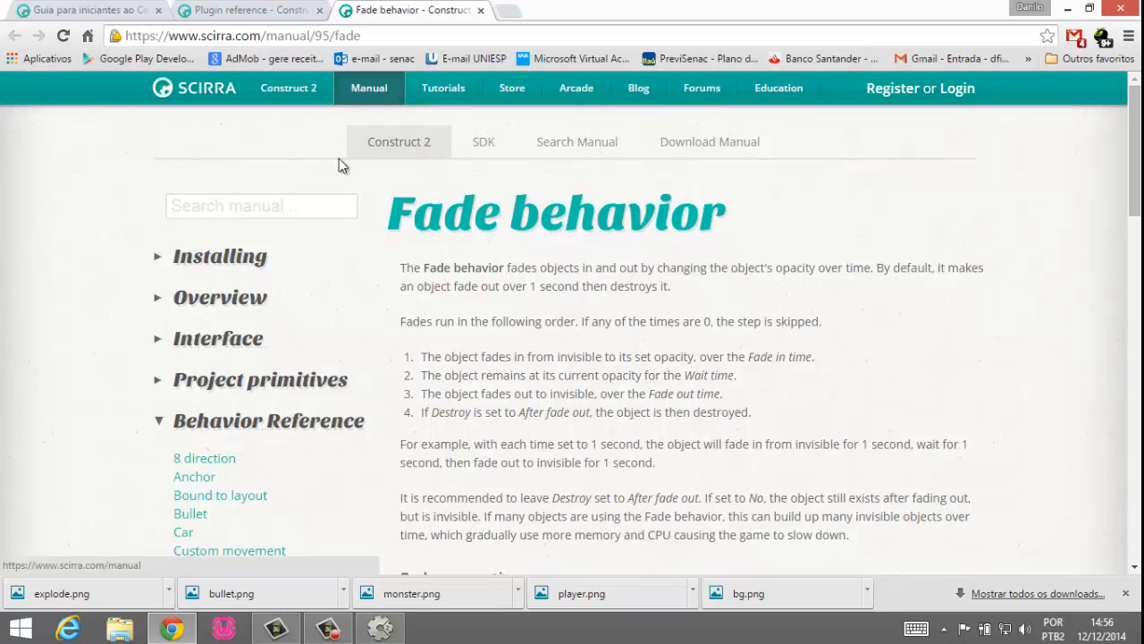
{"action": "scroll", "coordinate": [193, 412], "scroll_direction": "down", "scroll_amount": 3}
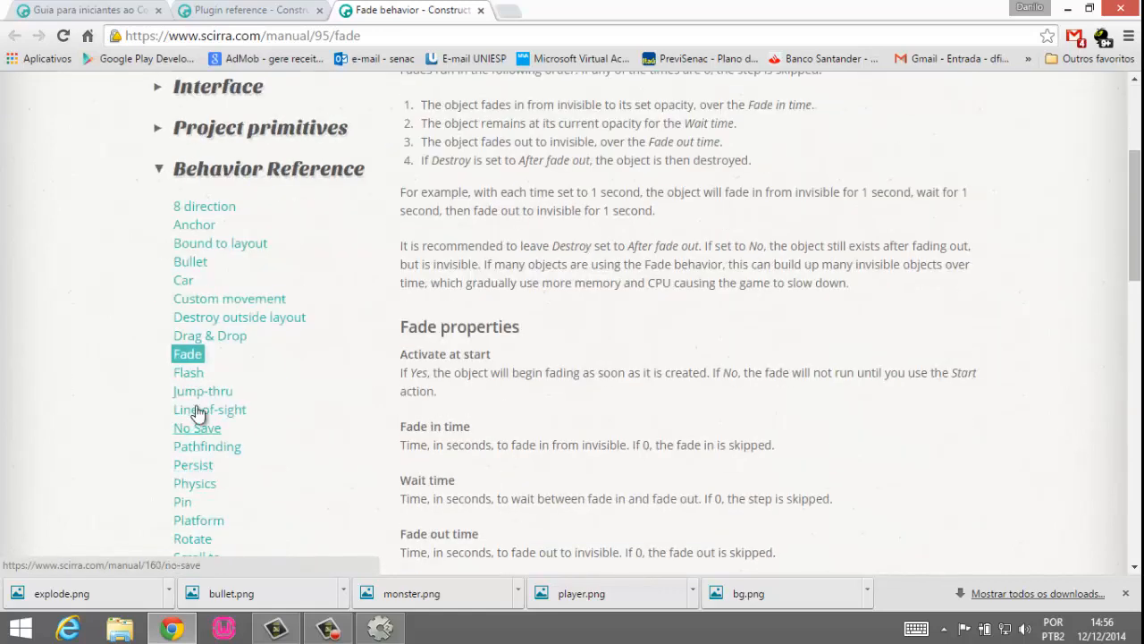
{"action": "scroll", "coordinate": [590, 314], "scroll_direction": "up", "scroll_amount": 3}
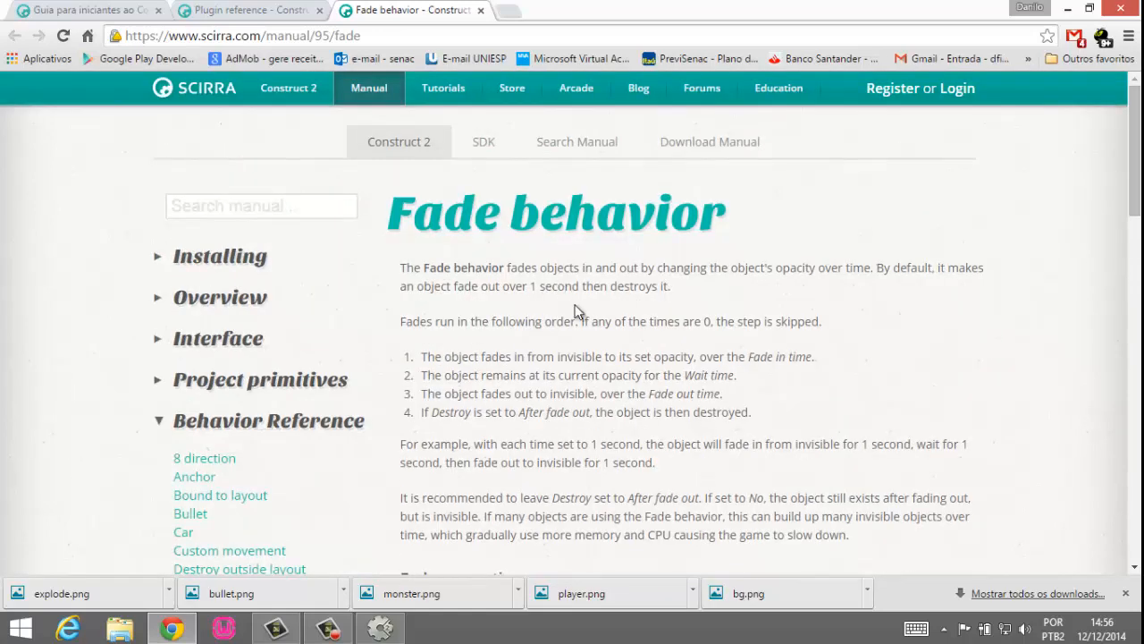
{"action": "left_click", "coordinate": [309, 210]}
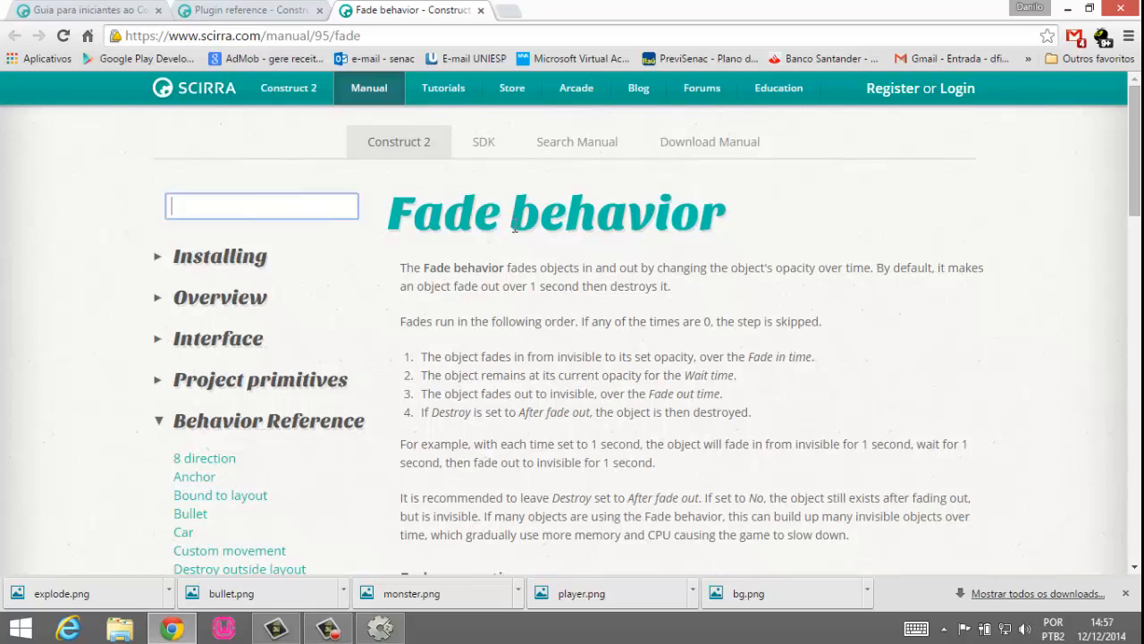
{"action": "scroll", "coordinate": [528, 268], "scroll_direction": "down", "scroll_amount": 2}
{"action": "scroll", "coordinate": [514, 209], "scroll_direction": "up", "scroll_amount": 1}
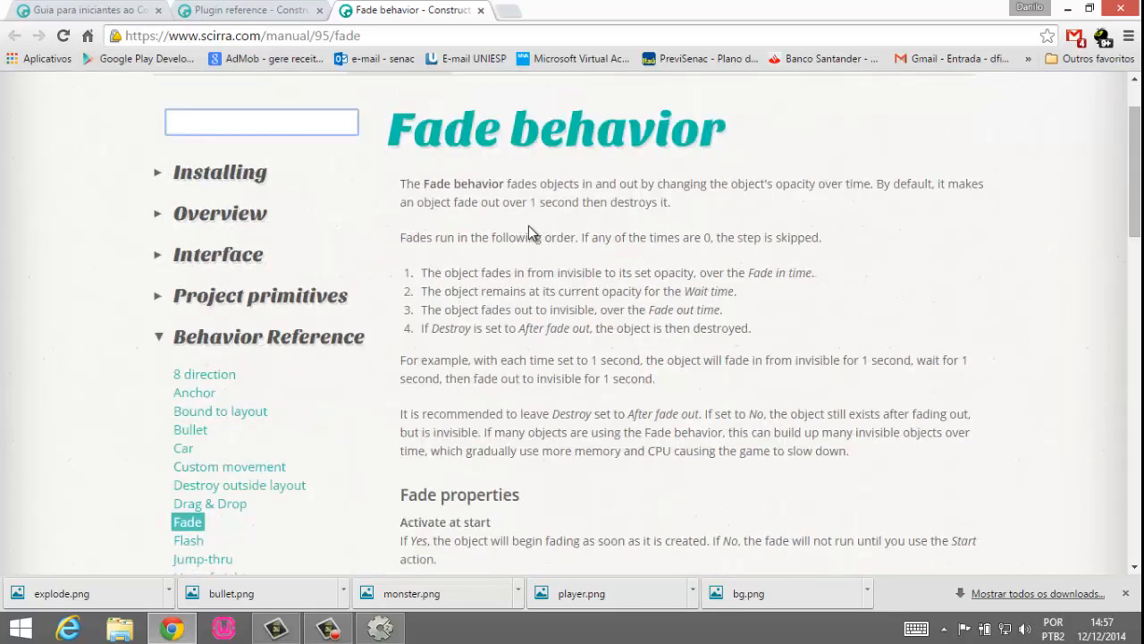
{"action": "left_click_drag", "start_coordinate": [402, 184], "coordinate": [919, 189]}
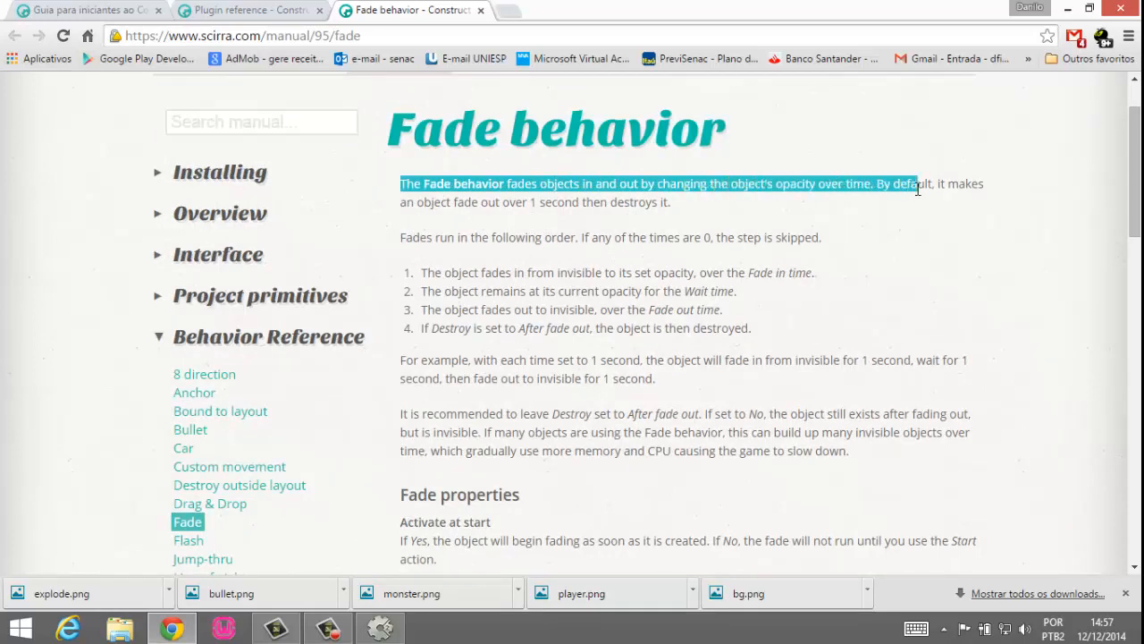
{"action": "left_click", "coordinate": [786, 206]}
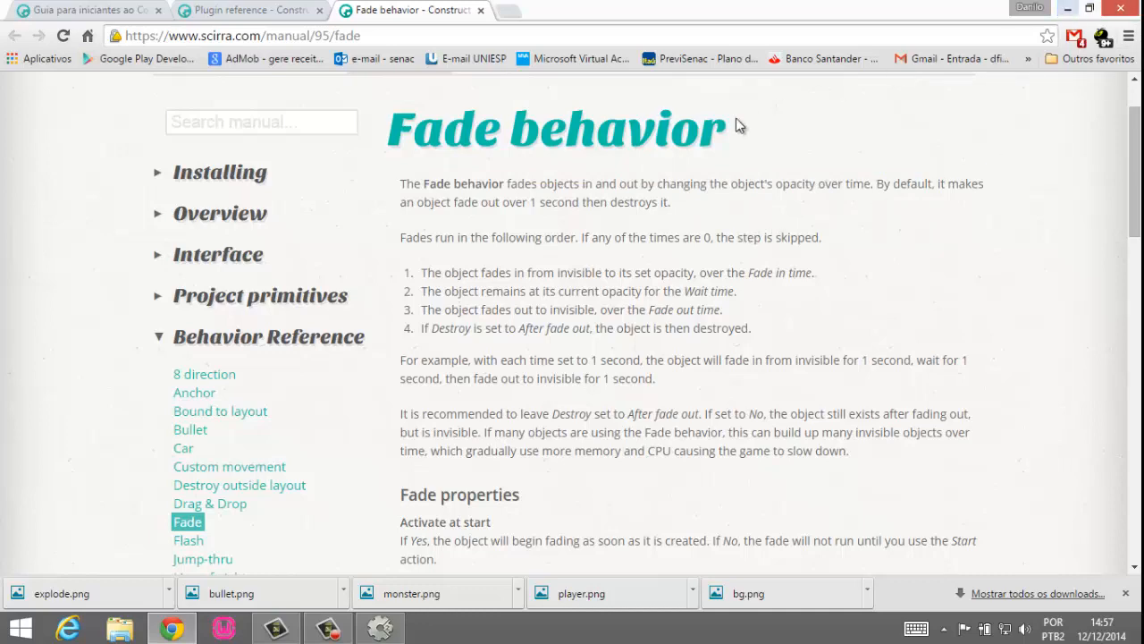
Review the Fade behavior's properties, conditions and actions on the manual page, and return to the MainScene layout in Construct 2
{"action": "scroll", "coordinate": [653, 207], "scroll_direction": "down", "scroll_amount": 4}
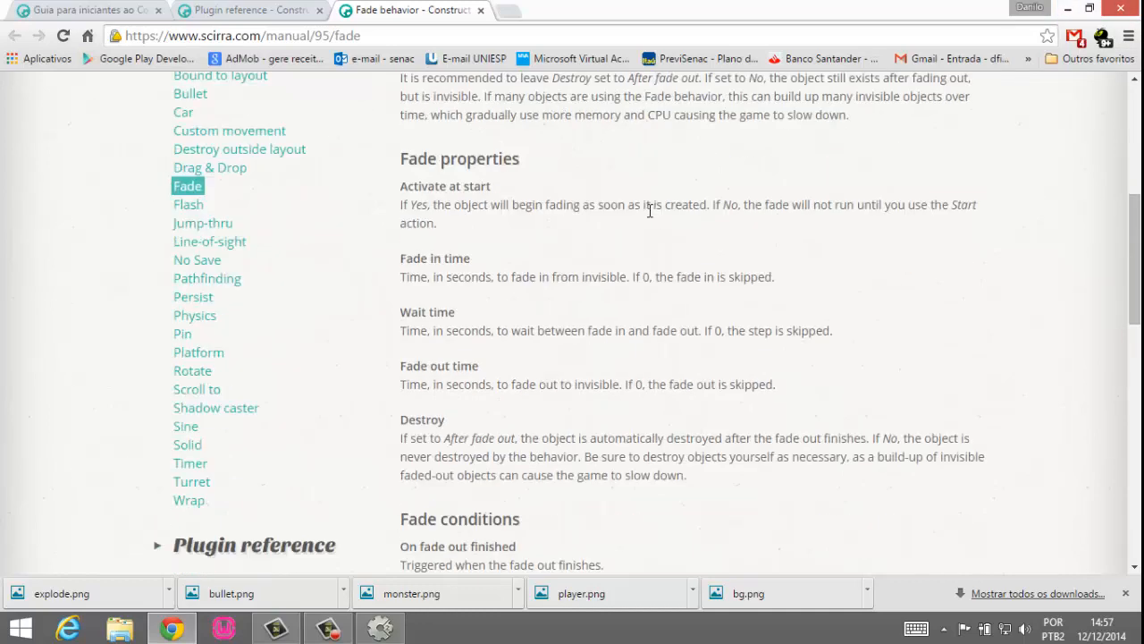
{"action": "scroll", "coordinate": [653, 211], "scroll_direction": "down", "scroll_amount": 3}
{"action": "scroll", "coordinate": [529, 280], "scroll_direction": "down", "scroll_amount": 3}
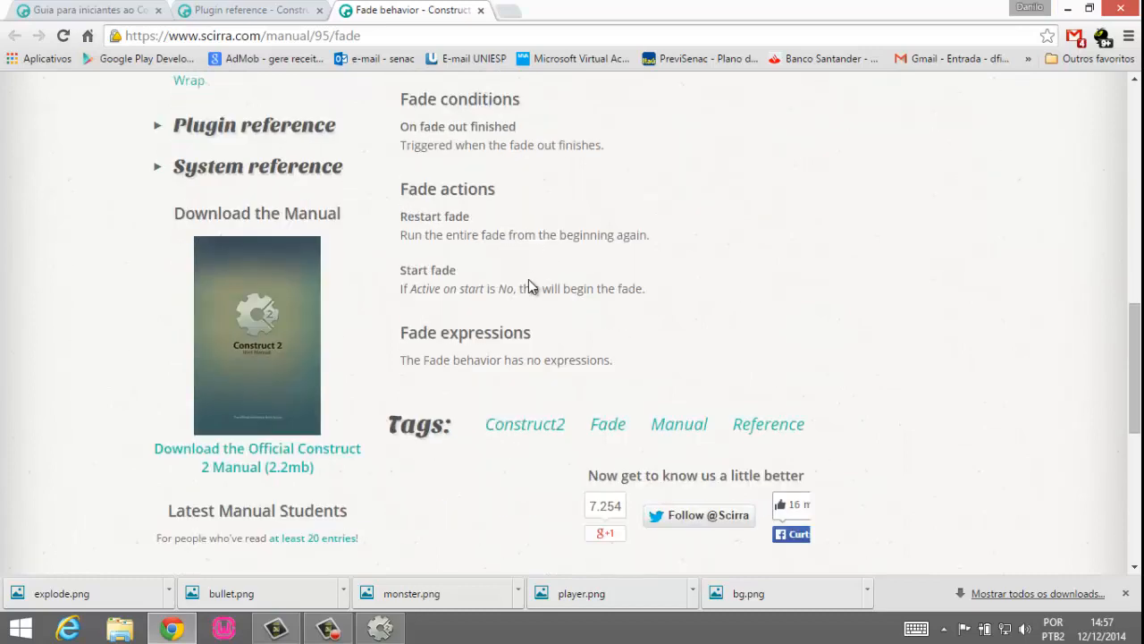
{"action": "scroll", "coordinate": [577, 286], "scroll_direction": "up", "scroll_amount": 5}
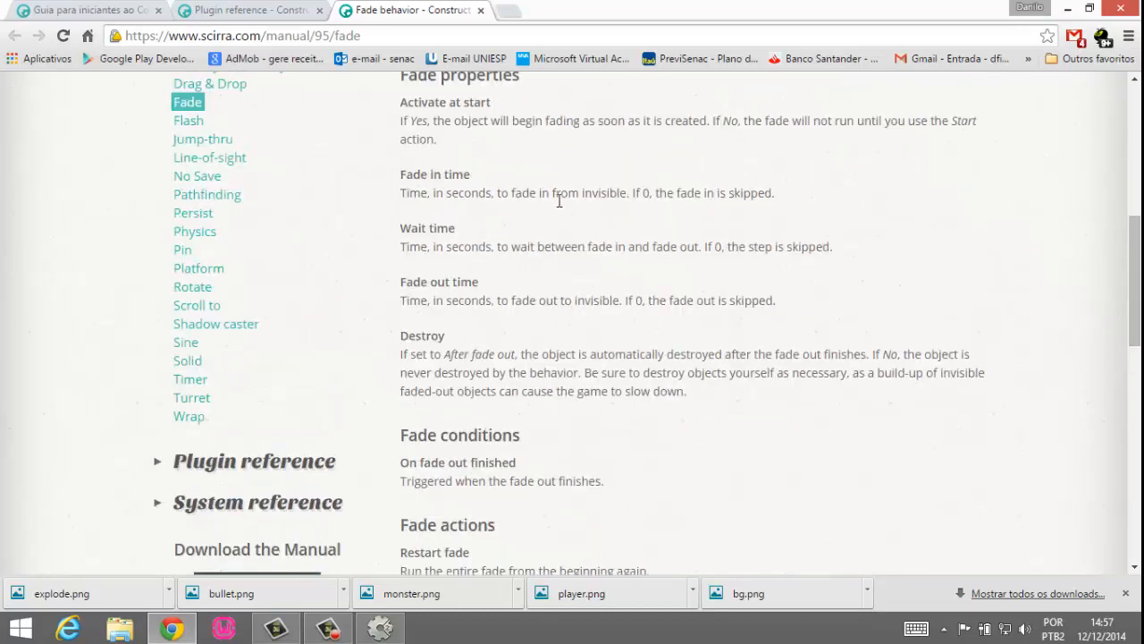
{"action": "scroll", "coordinate": [536, 178], "scroll_direction": "up", "scroll_amount": 1}
{"action": "left_click_drag", "start_coordinate": [541, 156], "coordinate": [396, 159]}
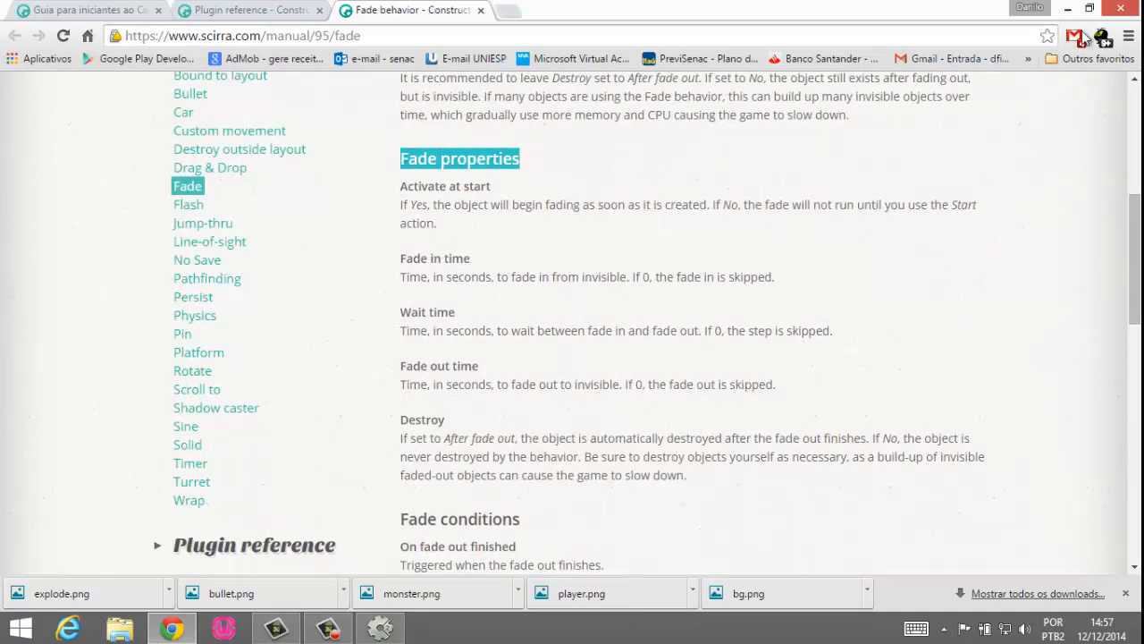
{"action": "left_click", "coordinate": [1067, 8]}
{"action": "left_click", "coordinate": [566, 281]}
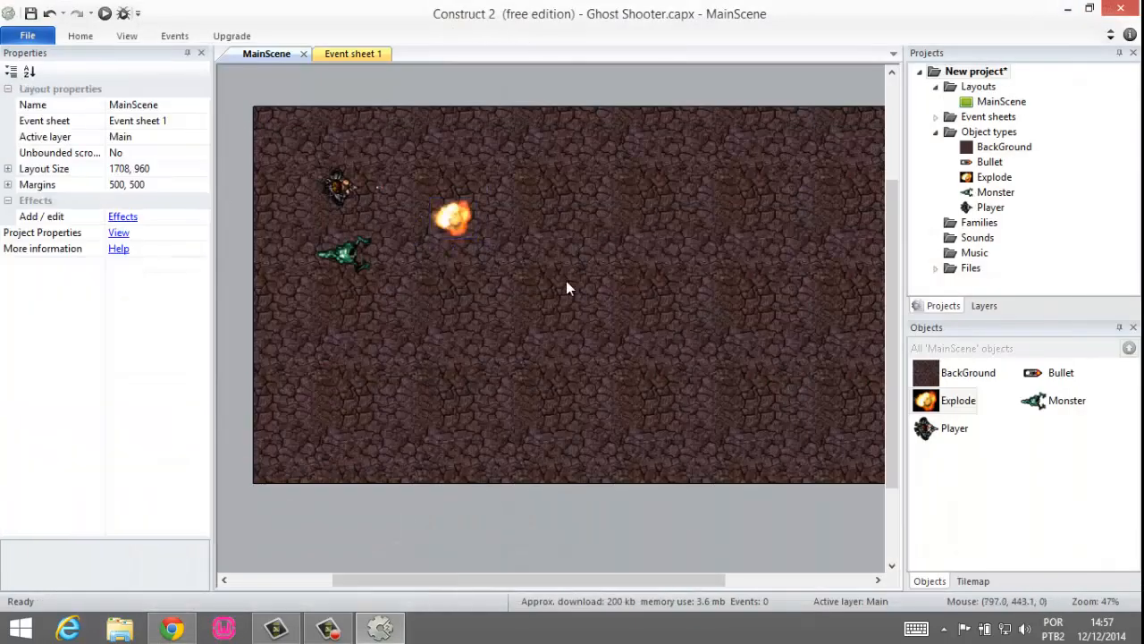